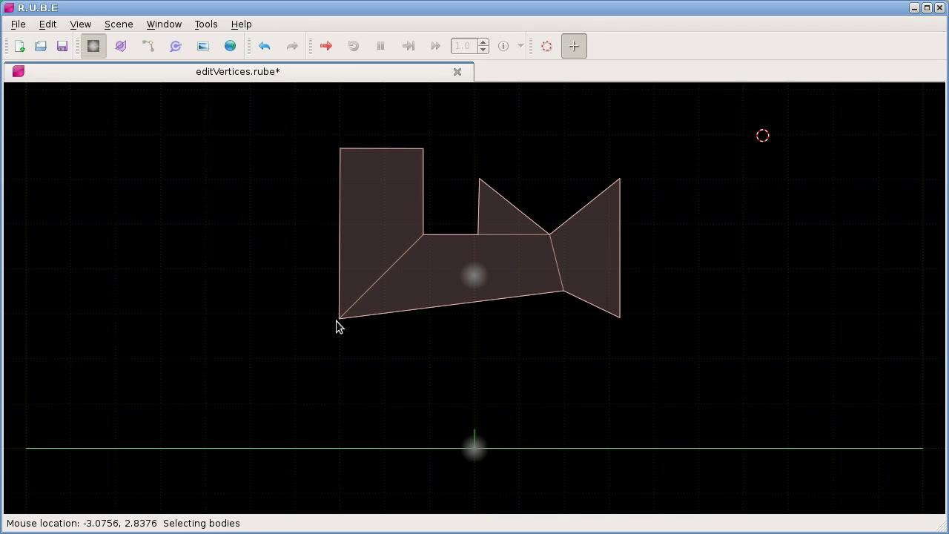
Step: Switch from body selection to vertex selection on the multi-part polygon body in editVertices.rube
key("Tab")
Step: Box-select the five vertices around the notch, shift them slightly up-left, and start rotating them
left_click(451, 322)
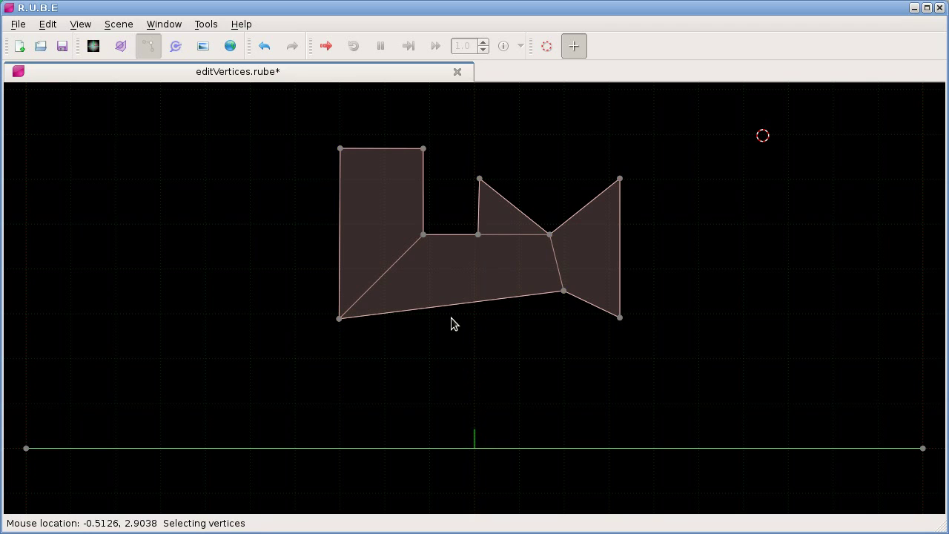
left_click_drag(316, 119, 494, 255)
left_click_drag(302, 123, 519, 271)
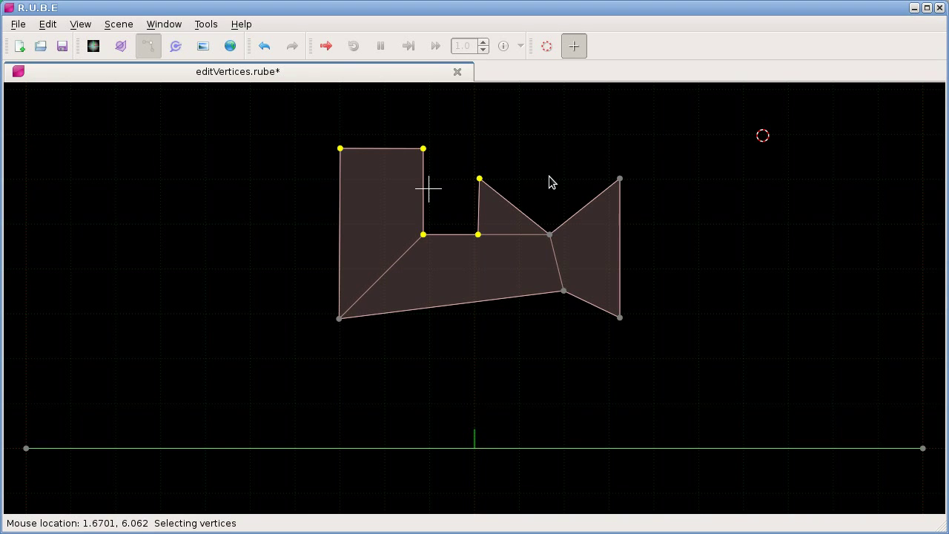
key("g")
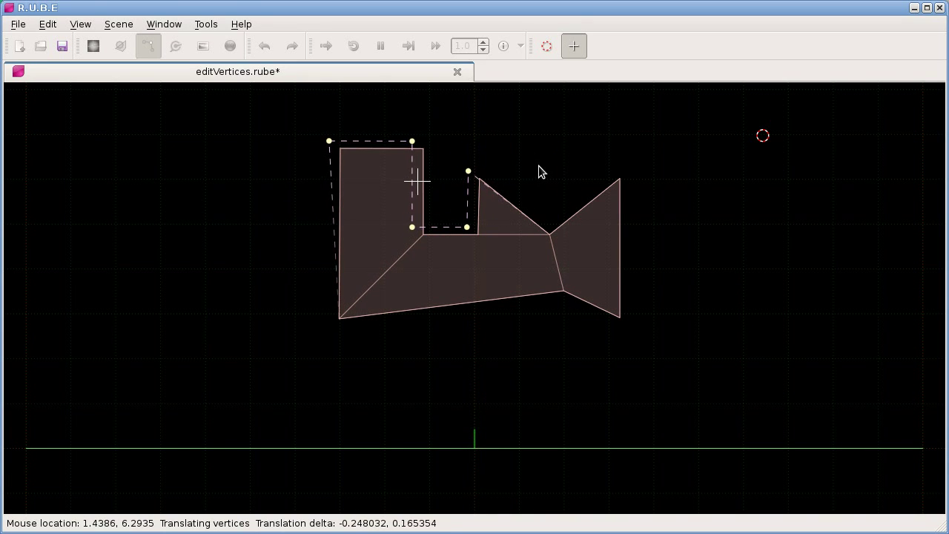
left_click(539, 167)
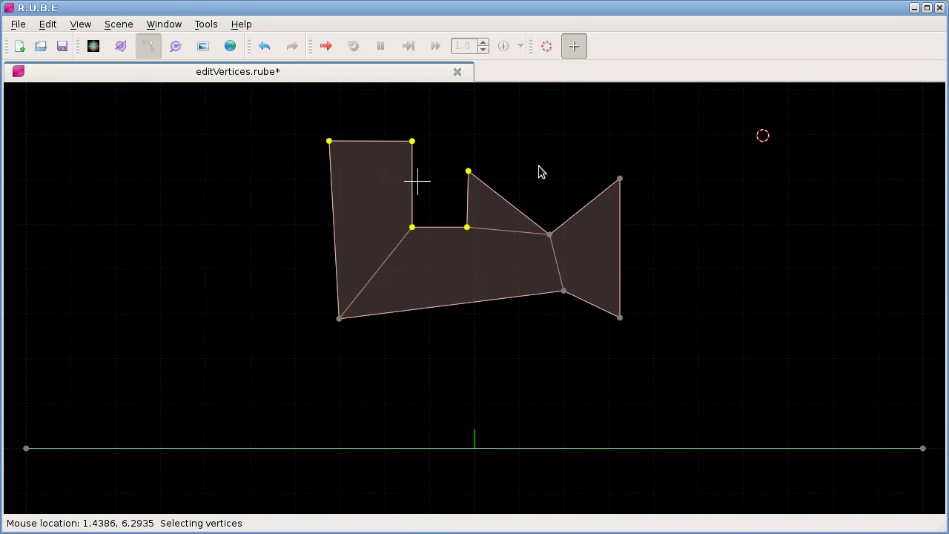
scroll(539, 170, "up", 3)
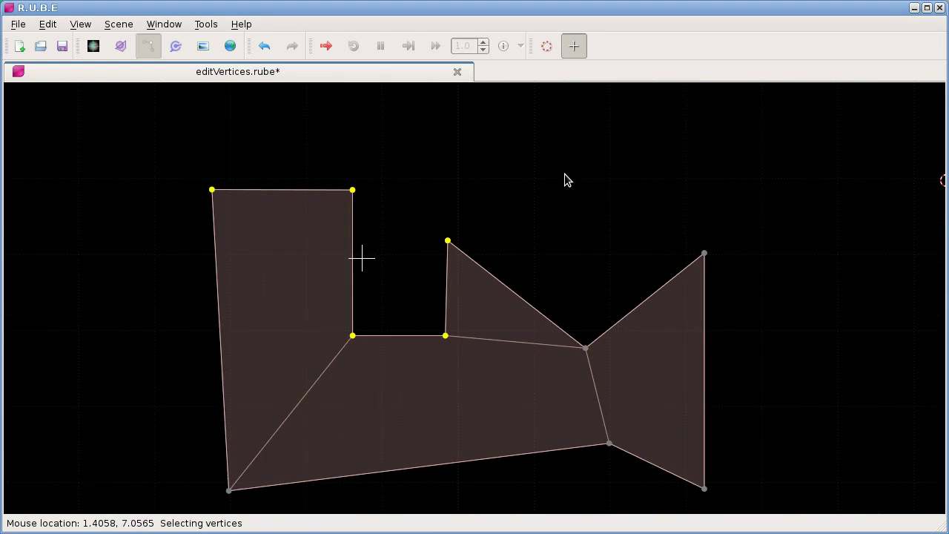
scroll(562, 178, "down", 1)
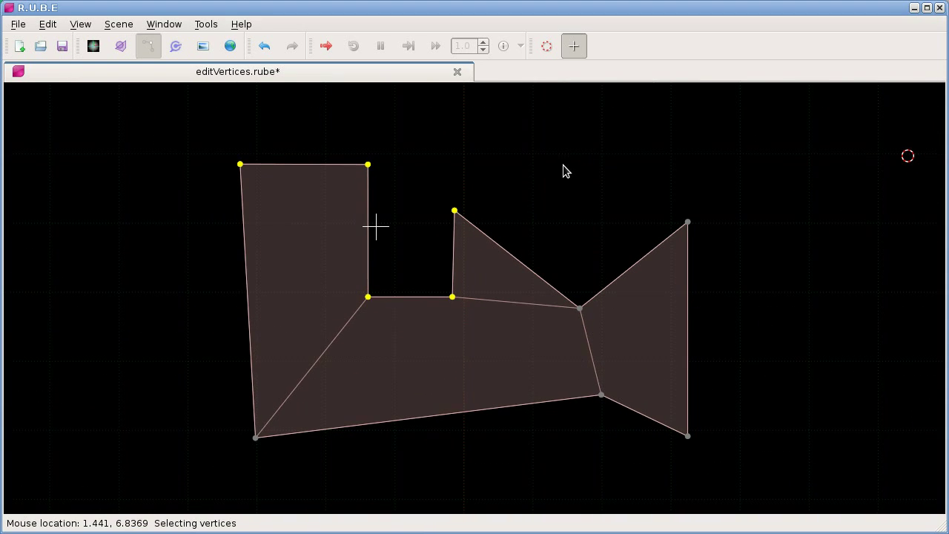
scroll(563, 165, "down", 1)
key("r")
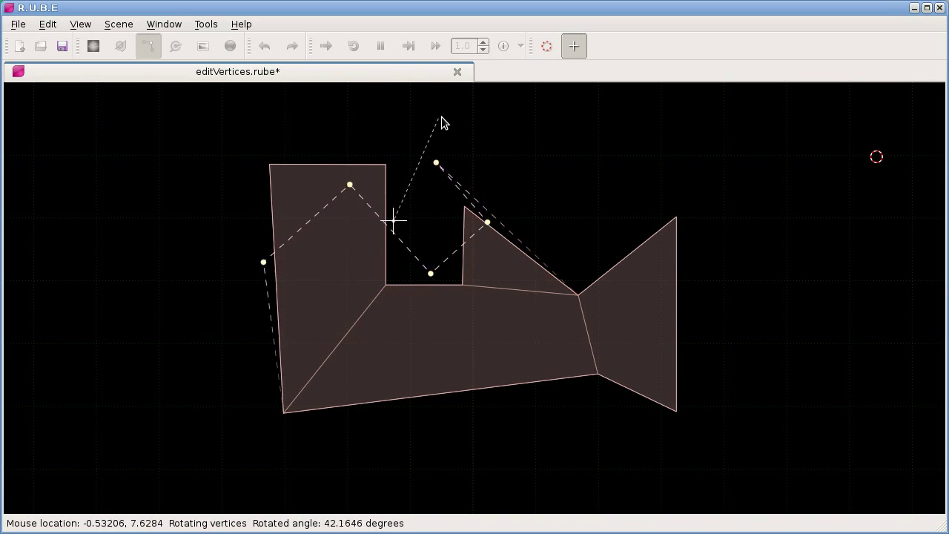
key("c")
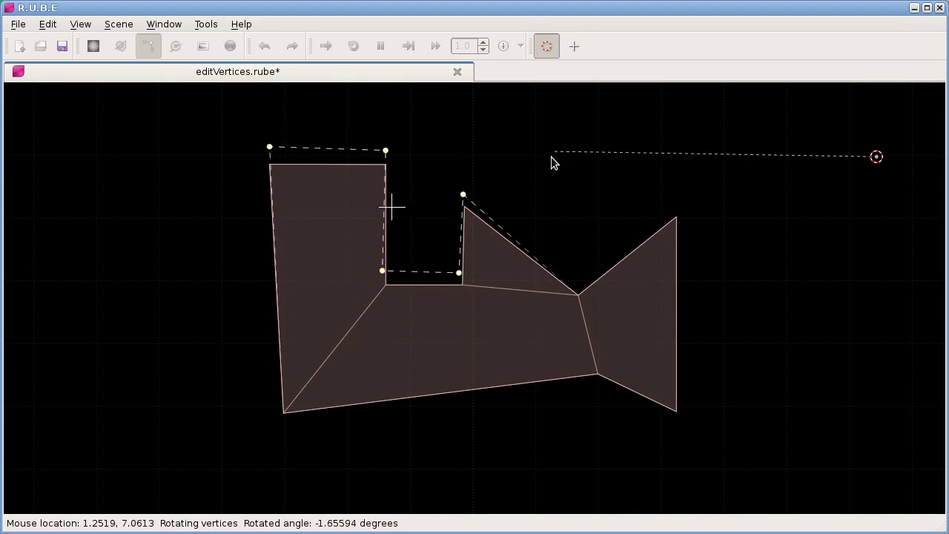
key("s")
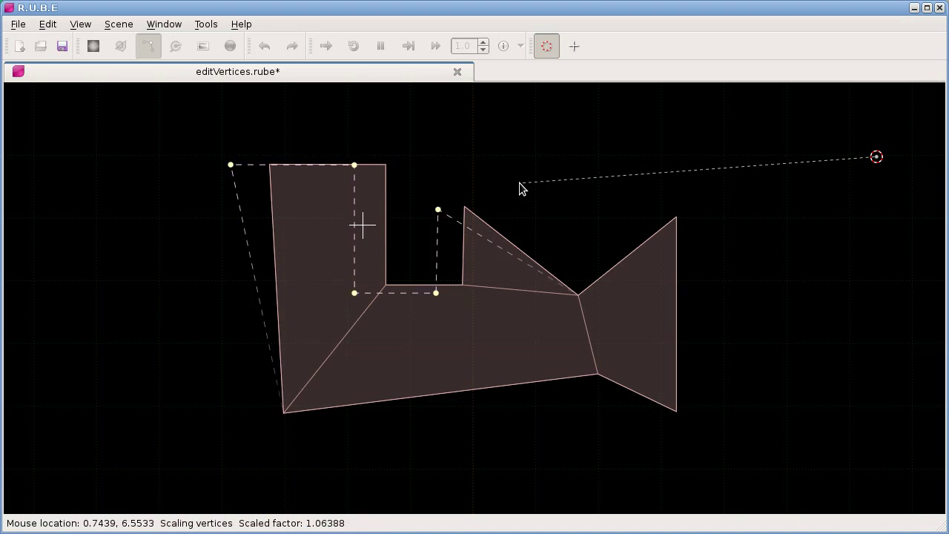
left_click(534, 195)
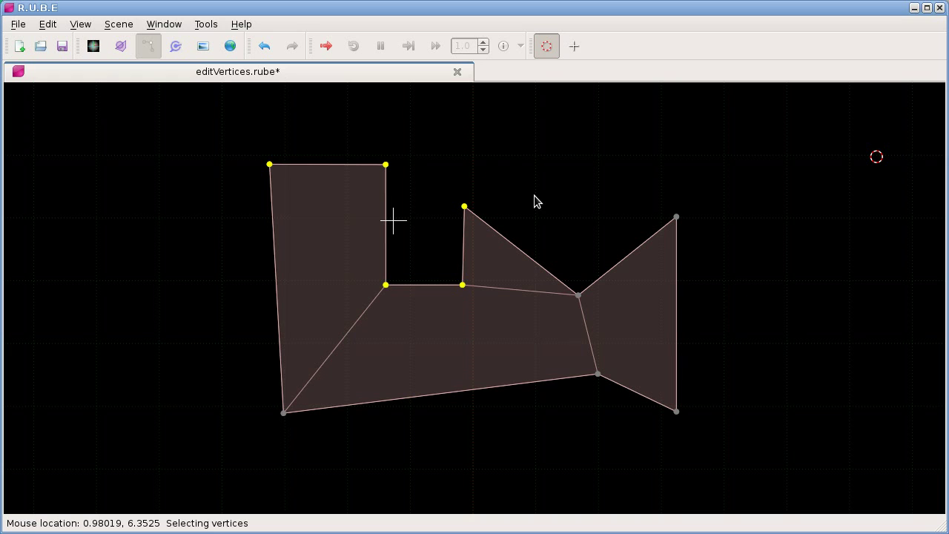
Step: Select the notch's inner corner vertex and start dragging it left past the tall block's edge
mouse_move(515, 216)
right_mouse_down()
mouse_move(527, 214)
mouse_move(522, 197)
right_mouse_up()
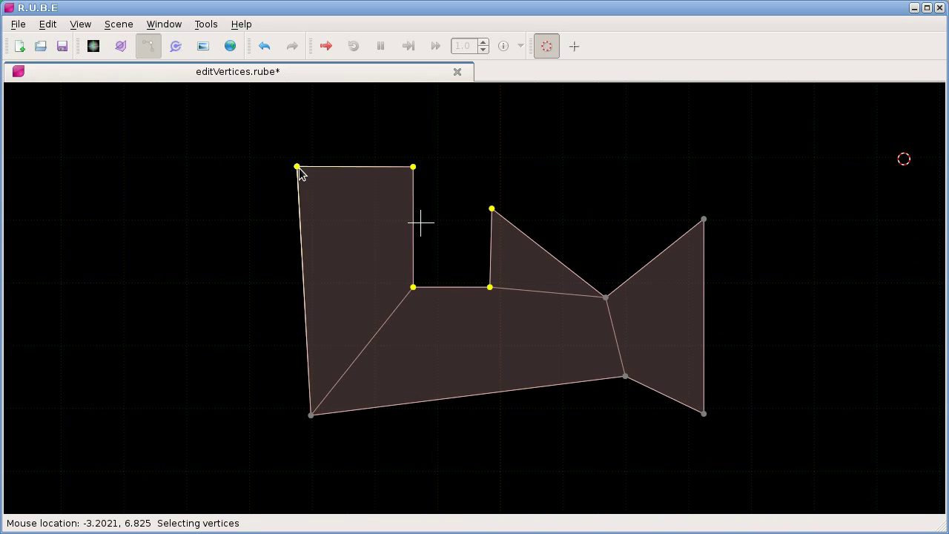
left_click(414, 168)
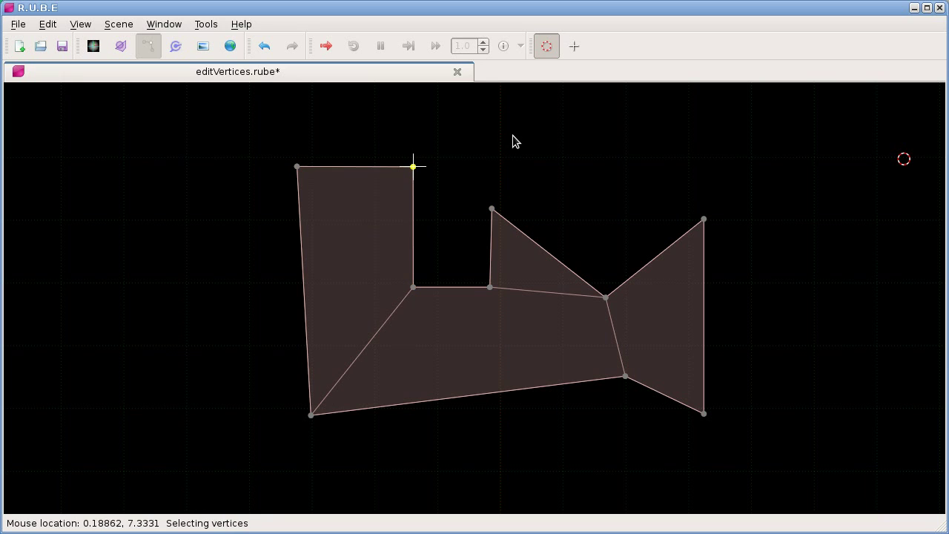
left_click(413, 287)
key("g")
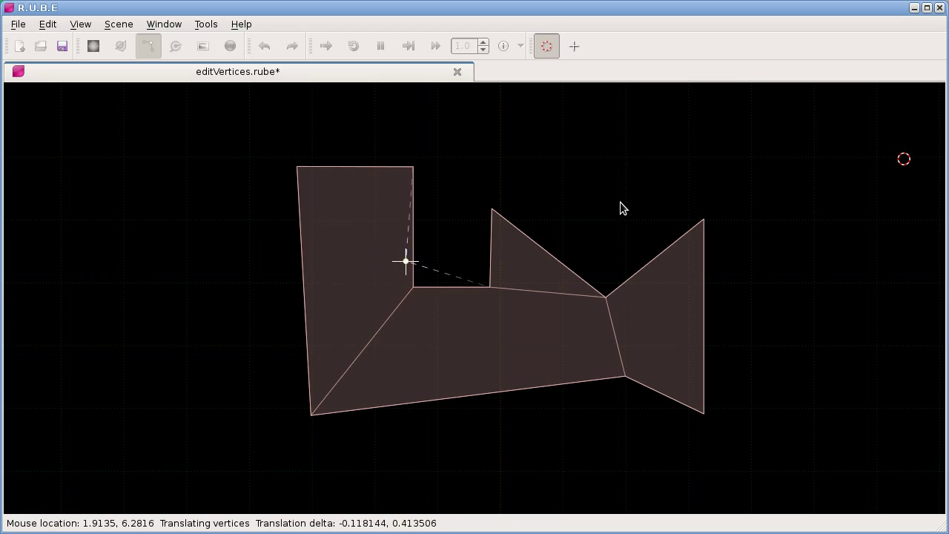
key("Escape")
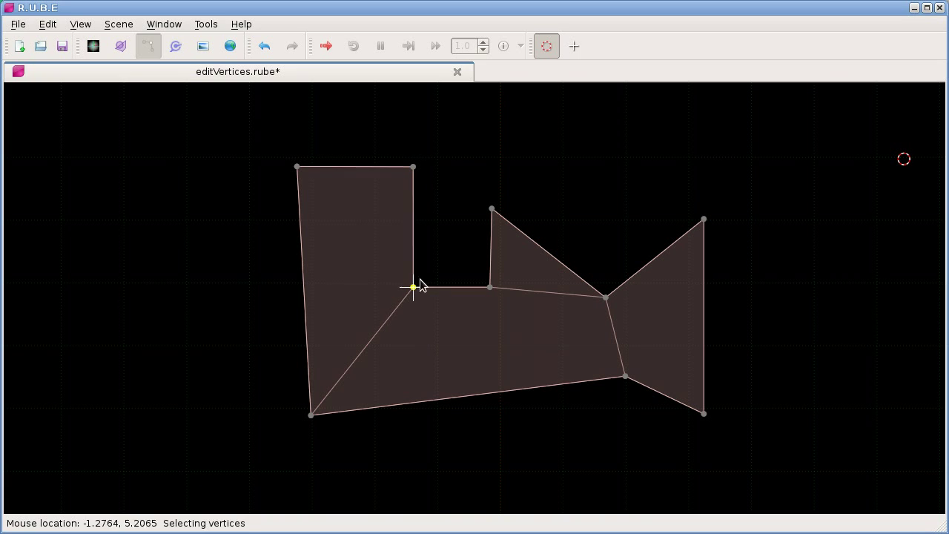
key("g")
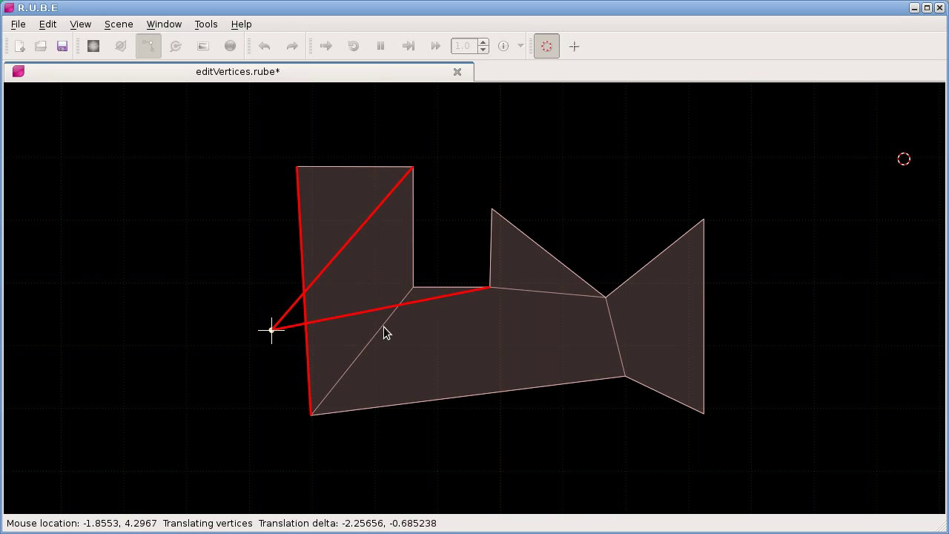
Step: Drop the notch's inner corner vertex to the left of the block
left_click(391, 346)
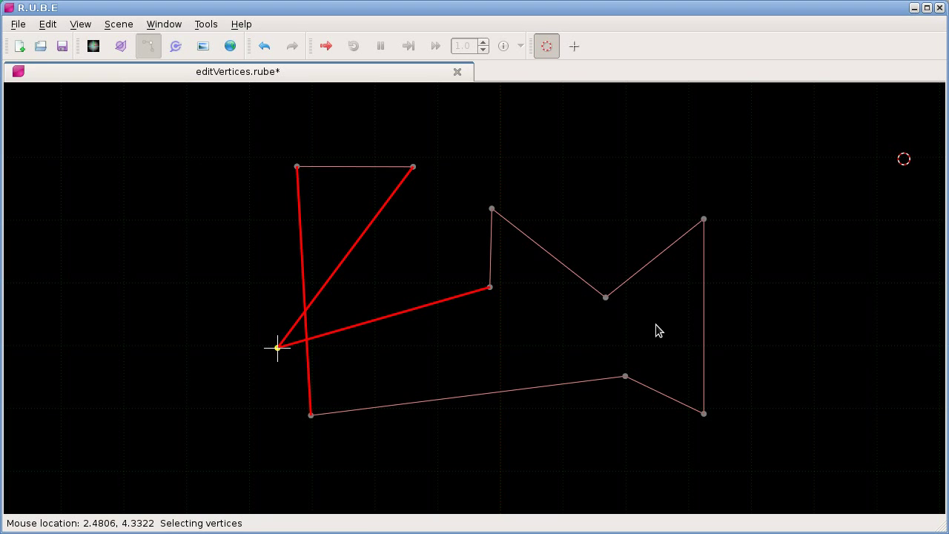
scroll(507, 421, "down", 2)
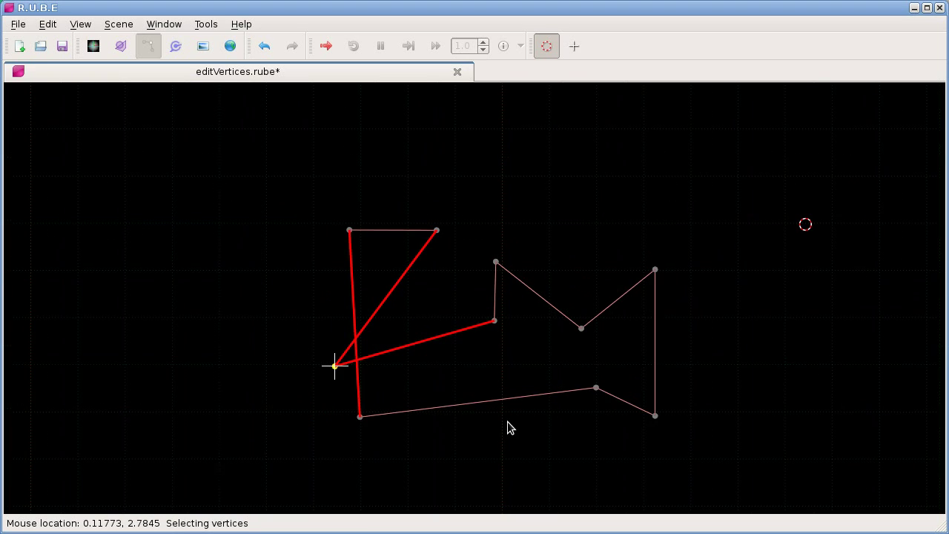
scroll(466, 378, "down", 2)
scroll(464, 354, "up", 2)
scroll(464, 354, "down", 2)
scroll(464, 354, "down", 1)
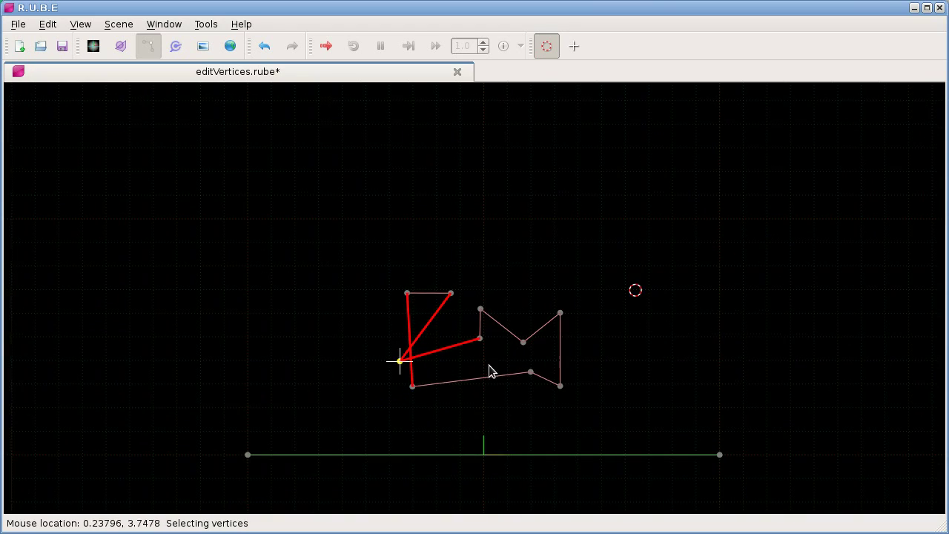
scroll(485, 356, "up", 2)
scroll(481, 337, "down", 2)
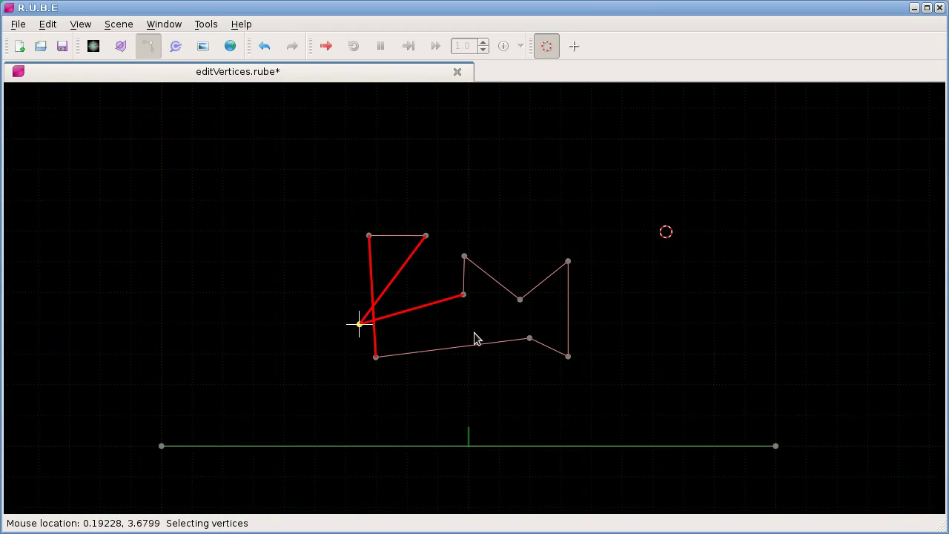
scroll(477, 338, "up", 5)
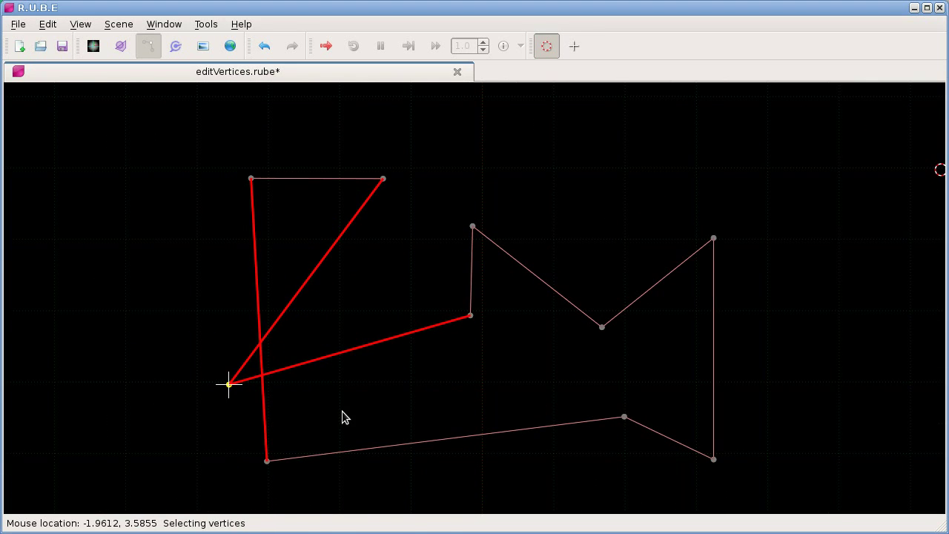
Step: Place the vertex directly below the top-right corner so the polygon is valid, and show Properties
key("g")
left_click(485, 341)
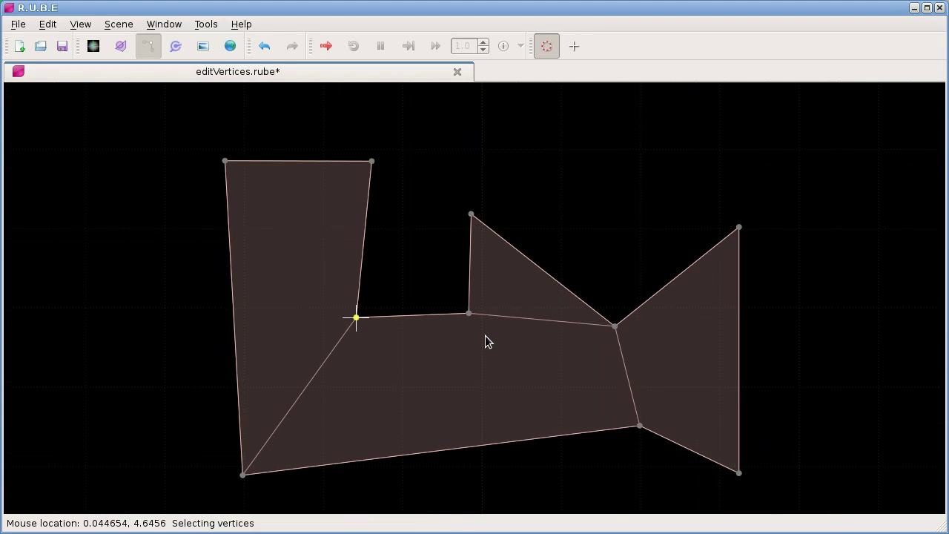
scroll(485, 335, "down", 1)
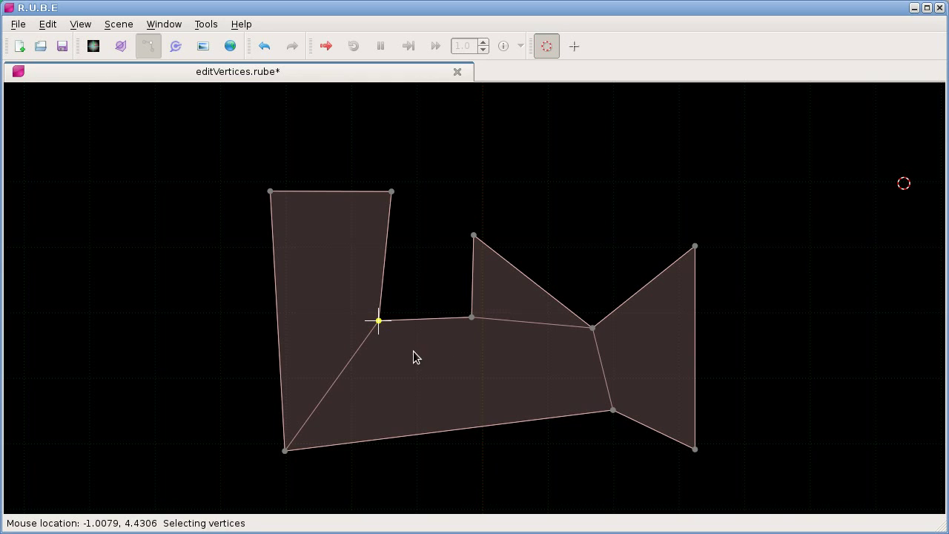
key("g")
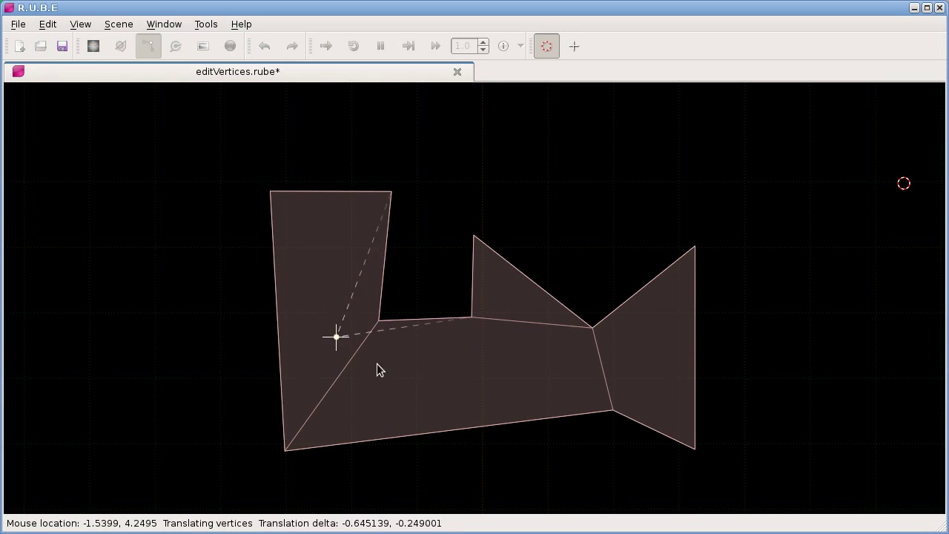
left_click(435, 354)
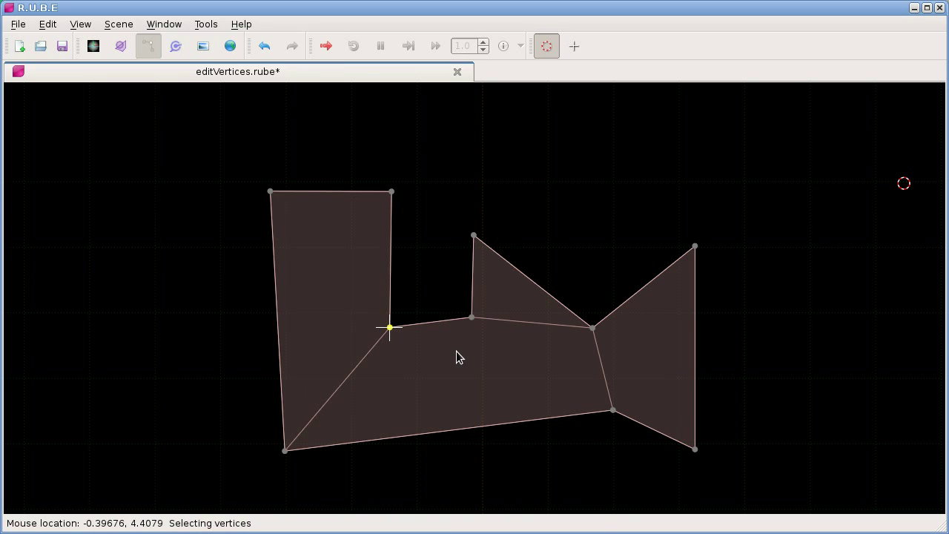
key("F7")
Step: Change the fixture's shape type to Loop
key("Tab")
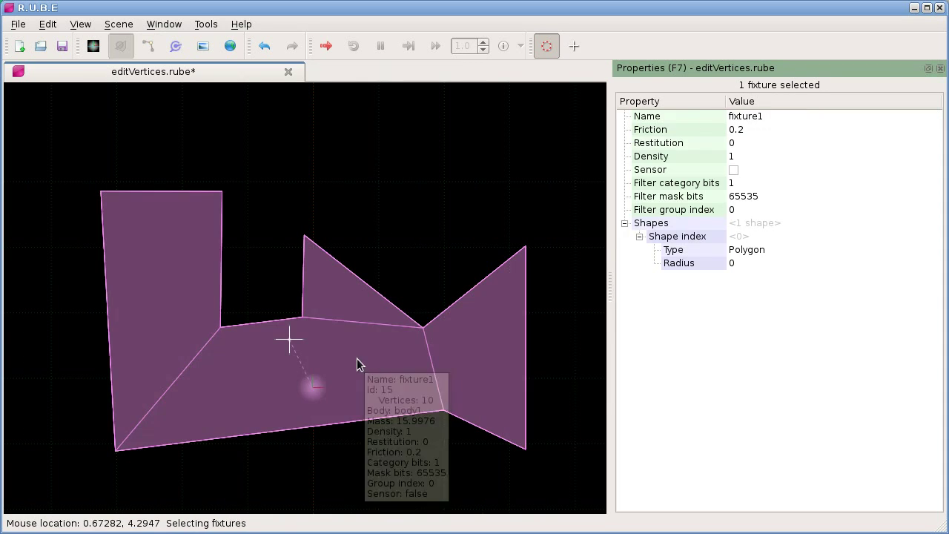
left_click(741, 252)
left_click(741, 252)
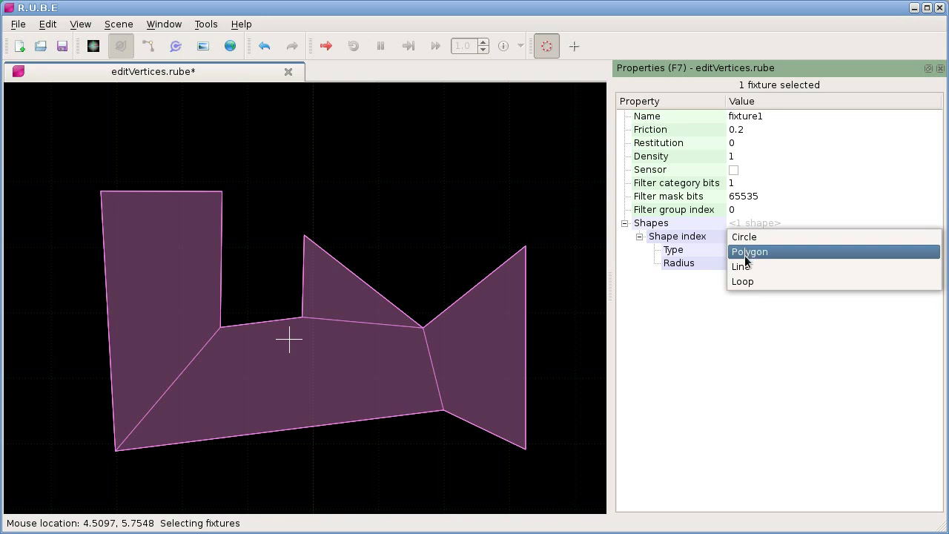
left_click(745, 282)
Step: Pull the notch's inner corner vertex down and to the left into a zigzag
key("Tab")
left_click_drag(322, 333, 213, 371)
left_click(254, 322)
key("g")
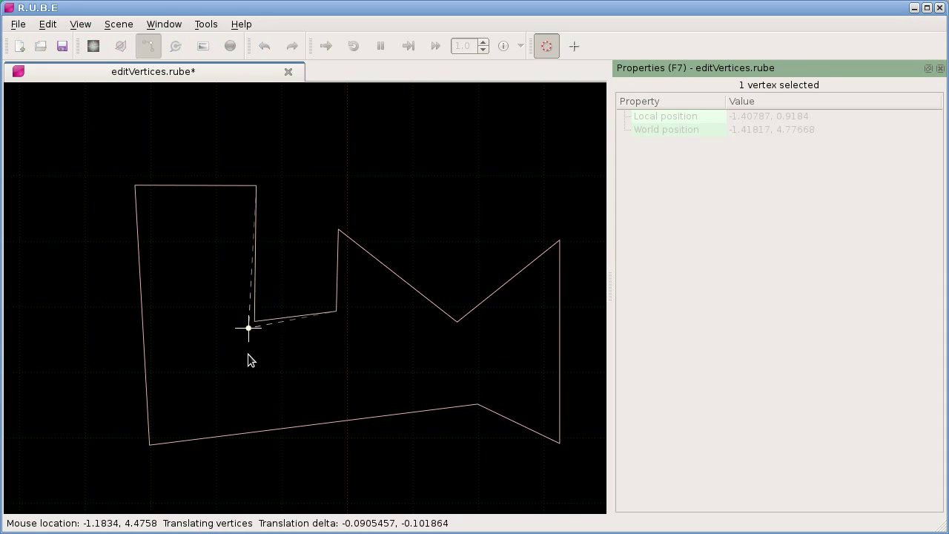
left_click(257, 366)
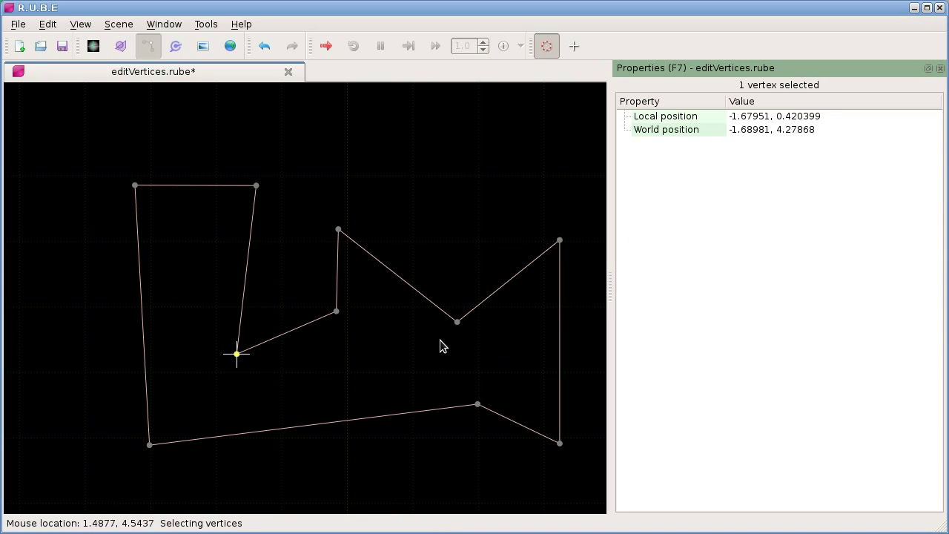
Step: Change the fixture's shape type to Line and return to vertex editing
key("Tab")
left_click(747, 251)
left_click(750, 237)
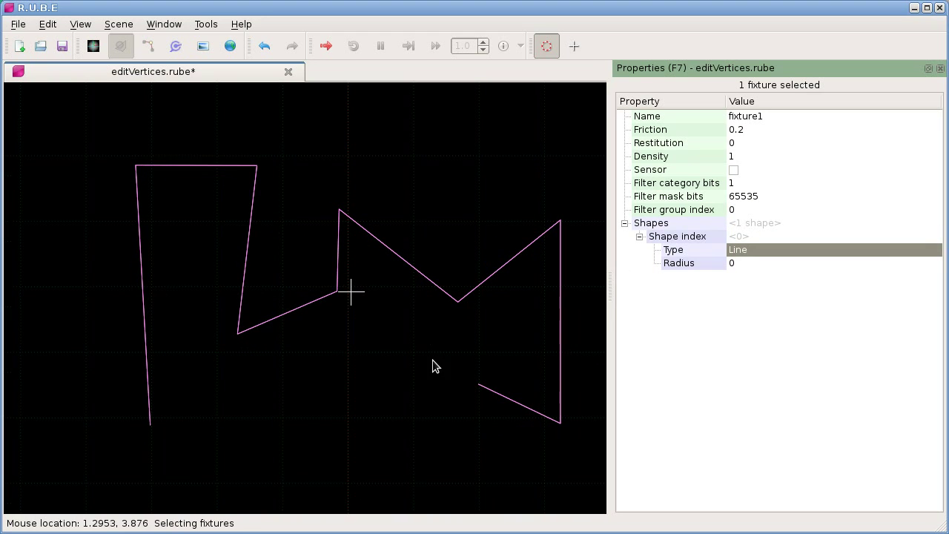
key("Tab")
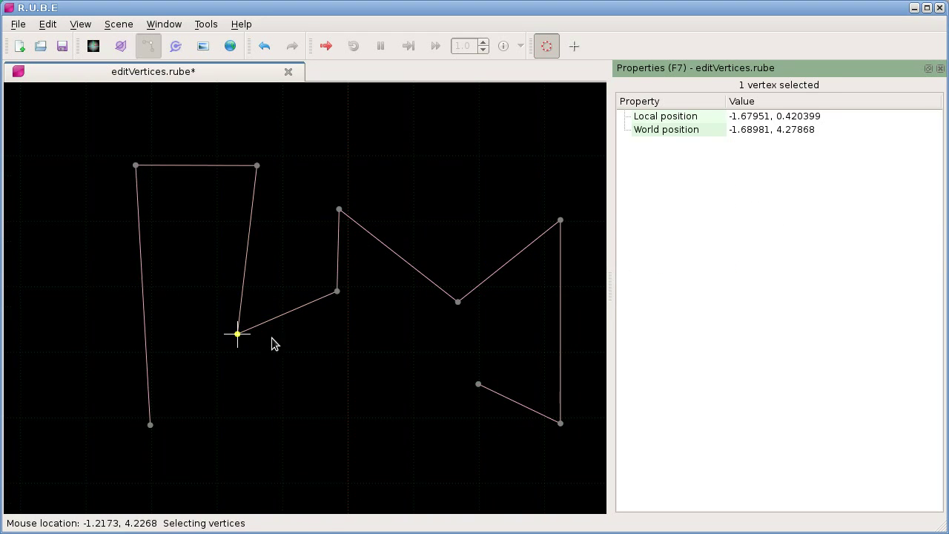
Step: Drag the zigzag corner, lower-left, inner and left vertices, and nudge vertex 0 to -0.649442, 0.392411
key("g")
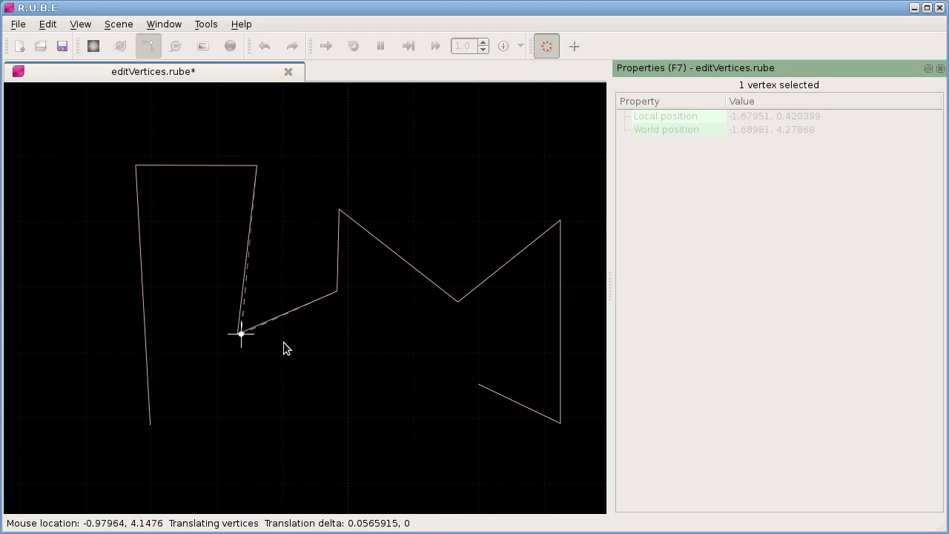
left_click(277, 346)
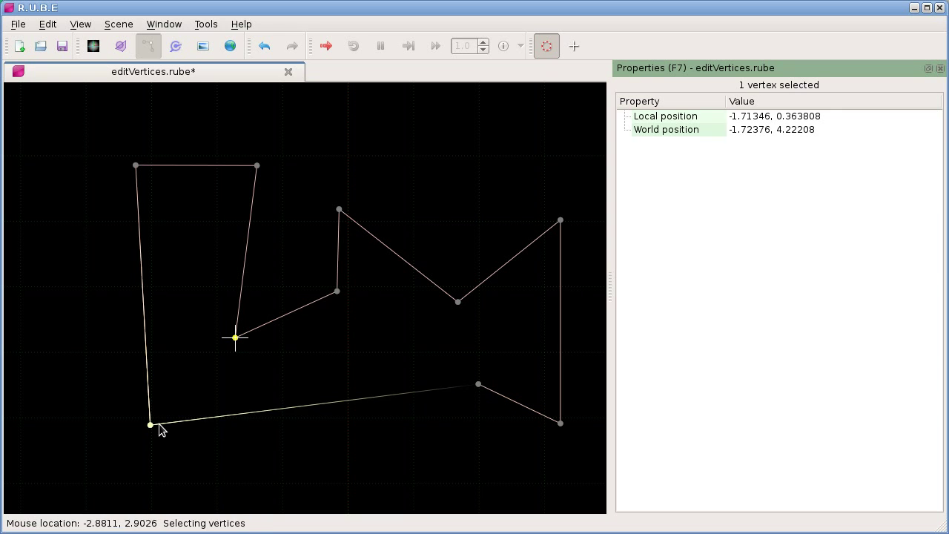
left_click_drag(152, 425, 195, 293)
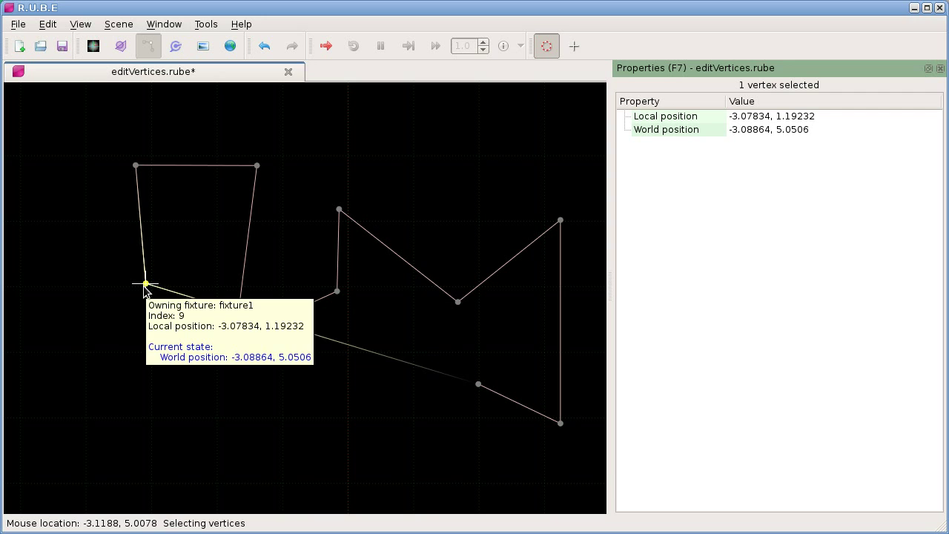
left_click_drag(476, 392, 303, 346)
left_click_drag(167, 311, 222, 324)
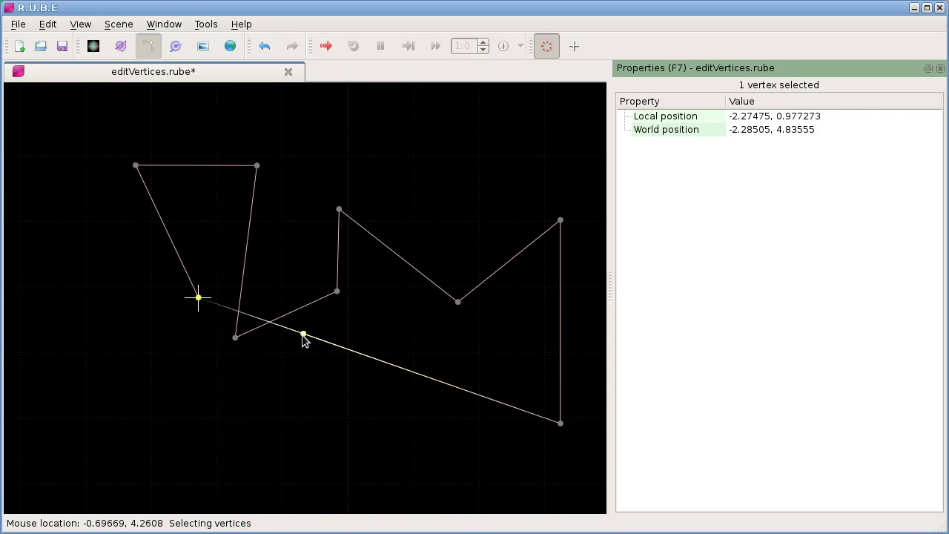
mouse_move(303, 336)
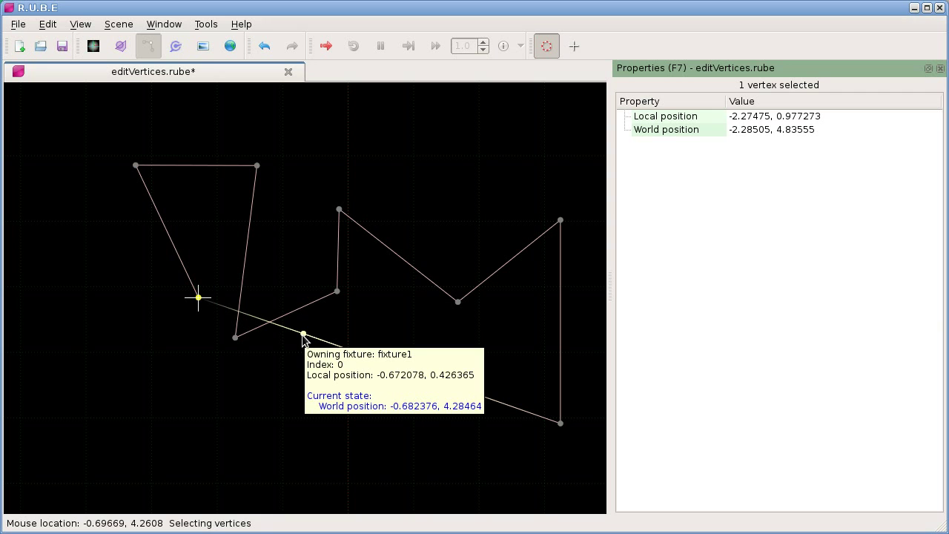
mouse_move(303, 335)
left_mouse_down()
mouse_move(300, 356)
mouse_move(350, 416)
mouse_move(305, 336)
left_mouse_up()
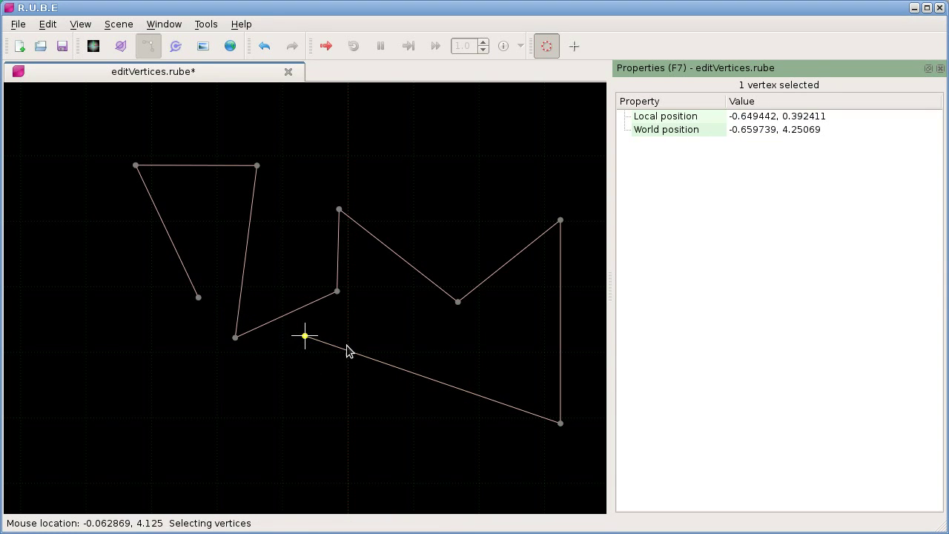
key("Tab")
Step: Cycle fixture1's shape type through Loop, Line and Loop, ending on Polygon
left_click(745, 250)
left_click(745, 253)
left_click(749, 267)
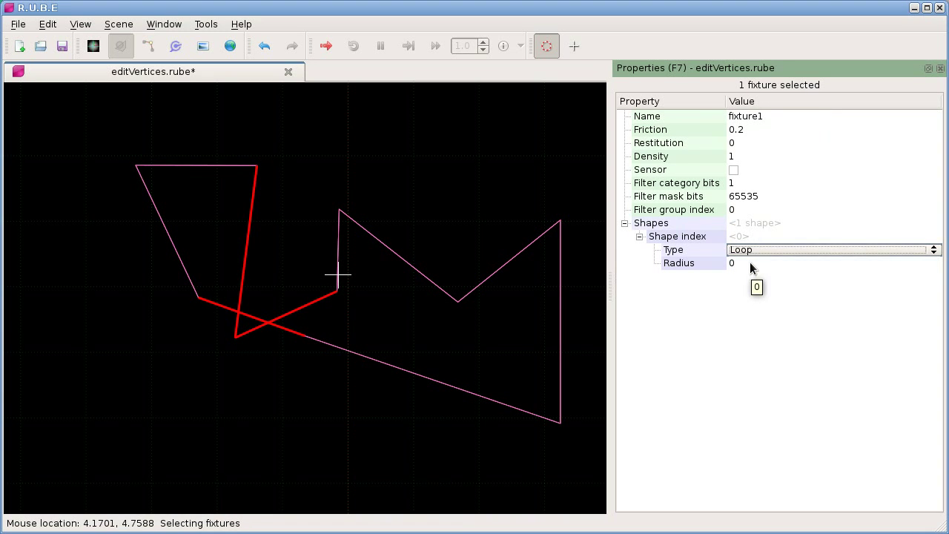
left_click(747, 250)
left_click(746, 238)
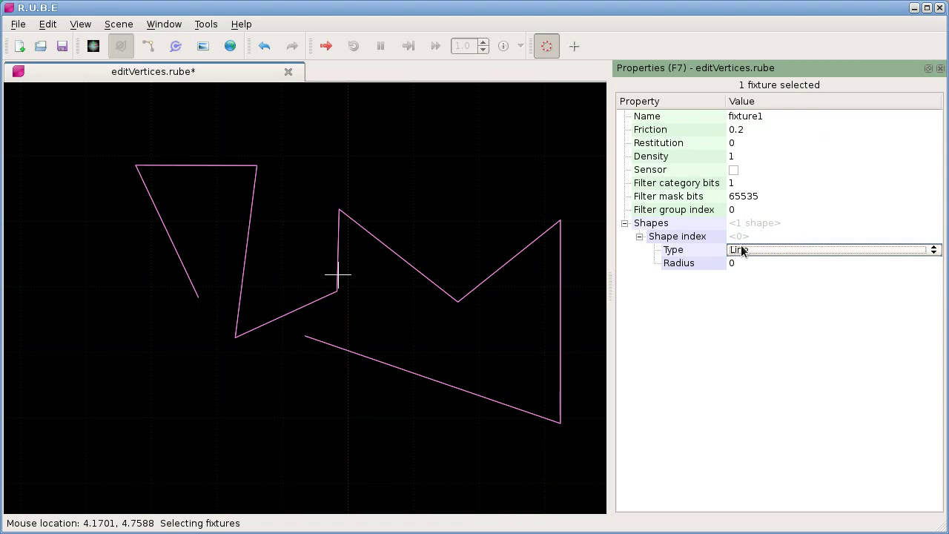
left_click(745, 251)
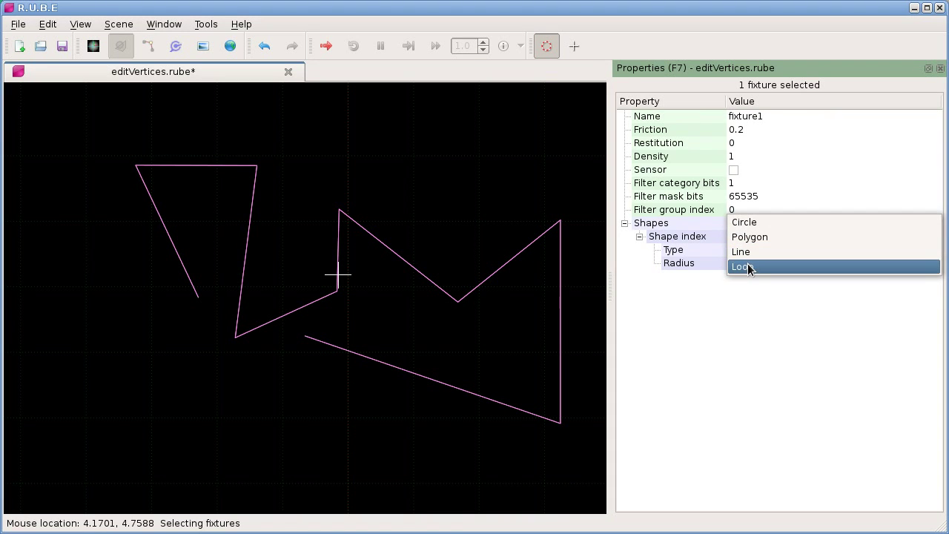
left_click(747, 267)
left_click(748, 251)
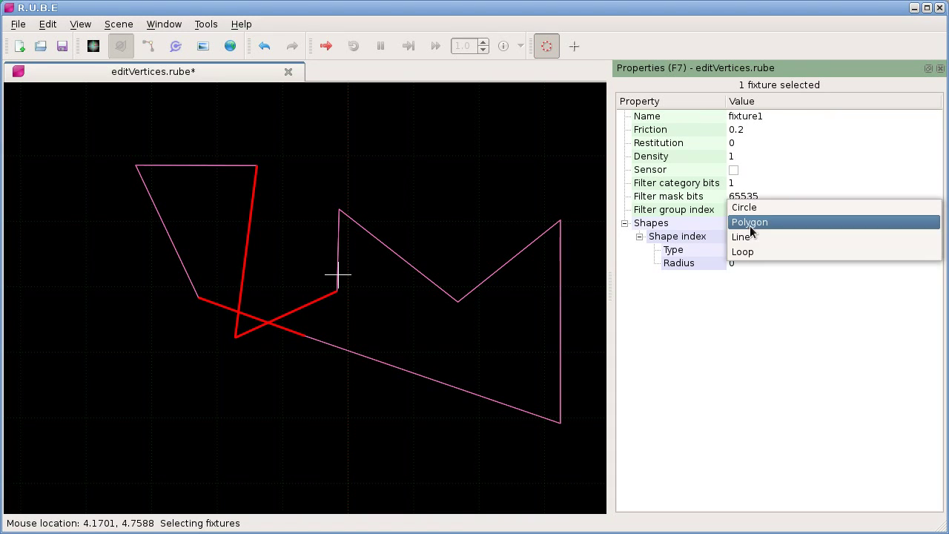
left_click(749, 225)
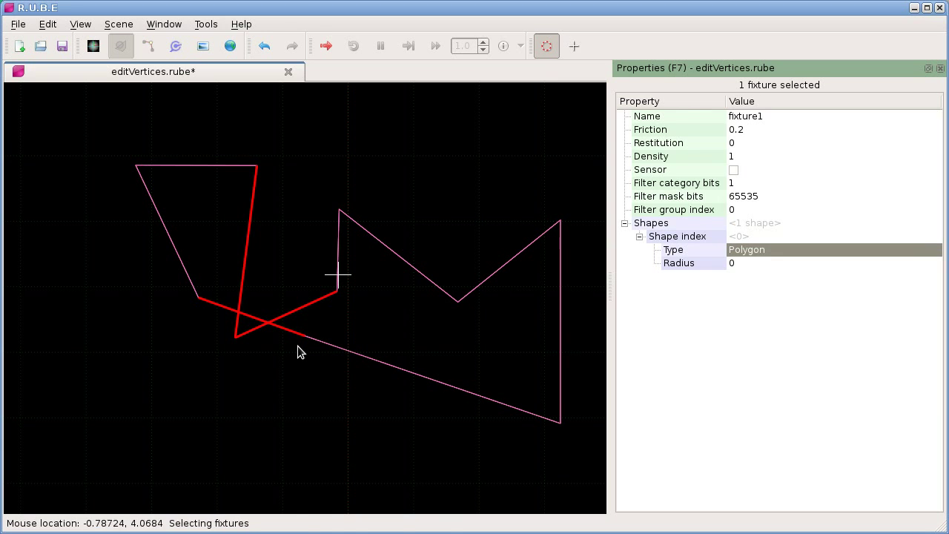
Step: Move two crossing vertices down-left, one to -2.75011, 0.207634, so the polygon fills
key("t")
key("Escape")
key("Tab")
left_click(305, 336)
key("t")
left_click(276, 428)
left_click(199, 298)
key("t")
left_click(261, 376)
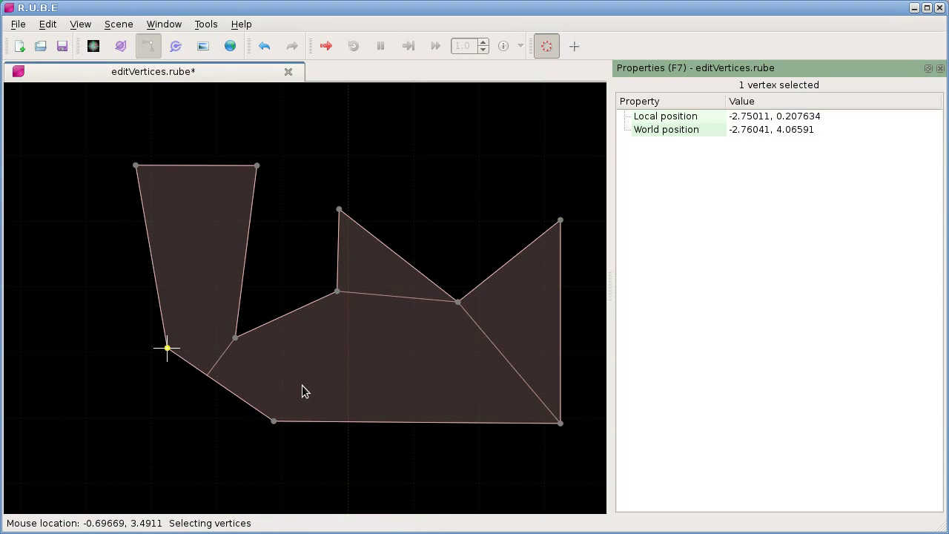
Step: Delete the top vertex and the six left-side vertices, undoing a first five-vertex deletion
right_click_drag(337, 383, 318, 385)
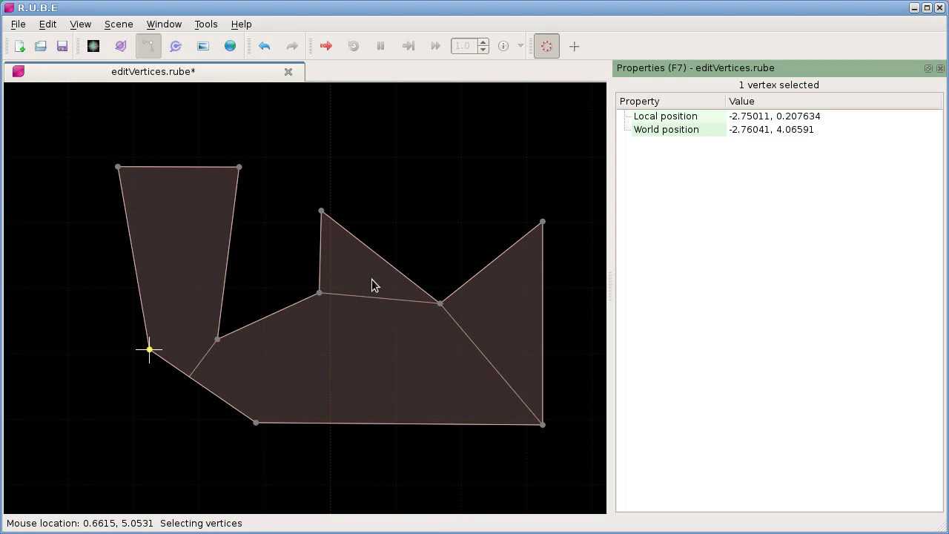
left_click_drag(309, 196, 403, 227)
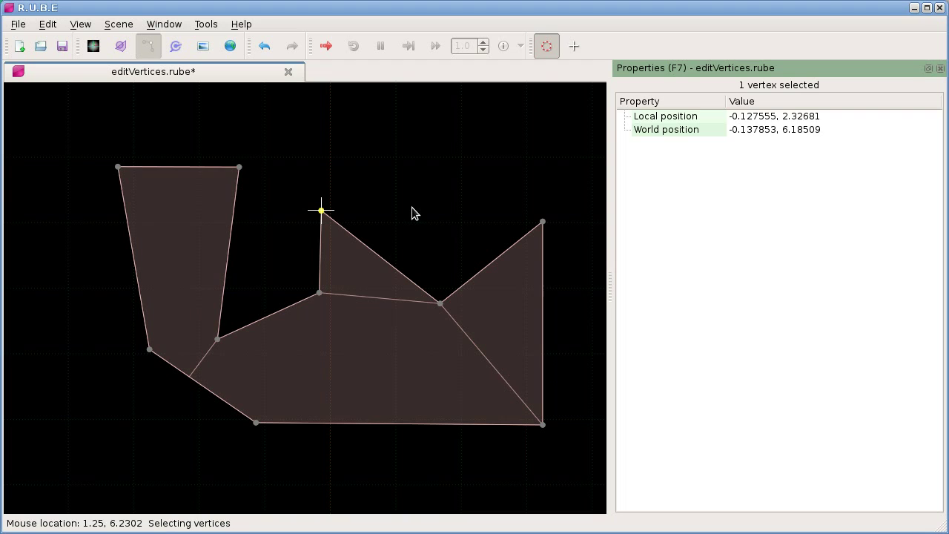
key("Delete")
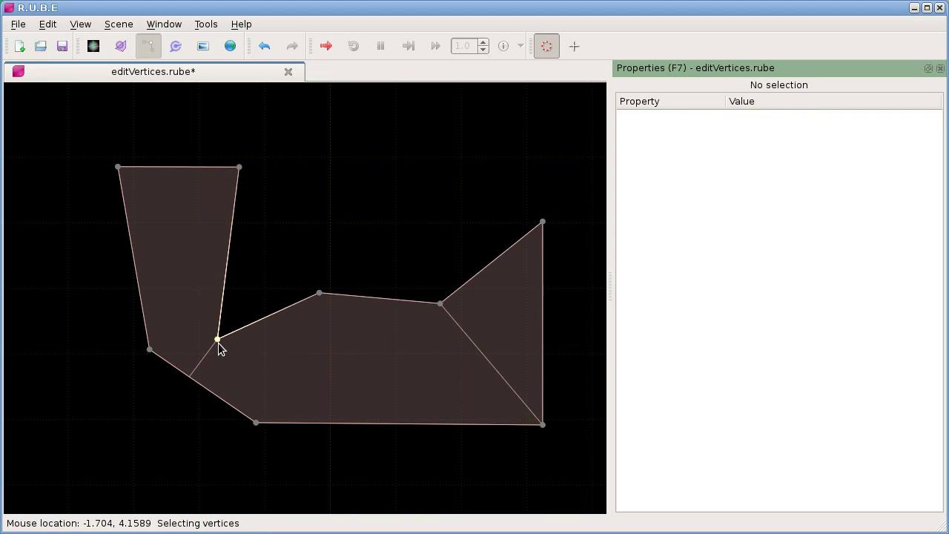
left_click_drag(74, 137, 378, 371)
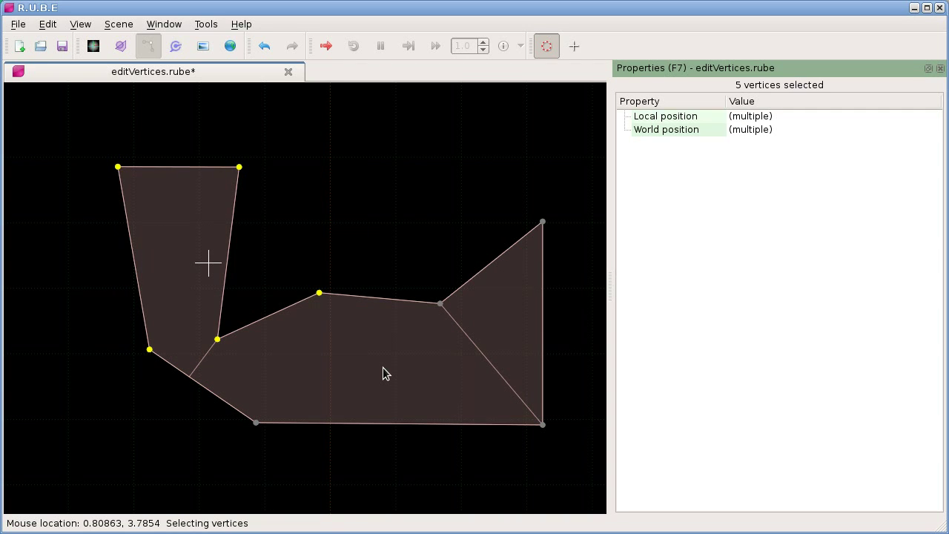
key("Delete")
key("ctrl+z")
key("ctrl+z")
key("ctrl+z")
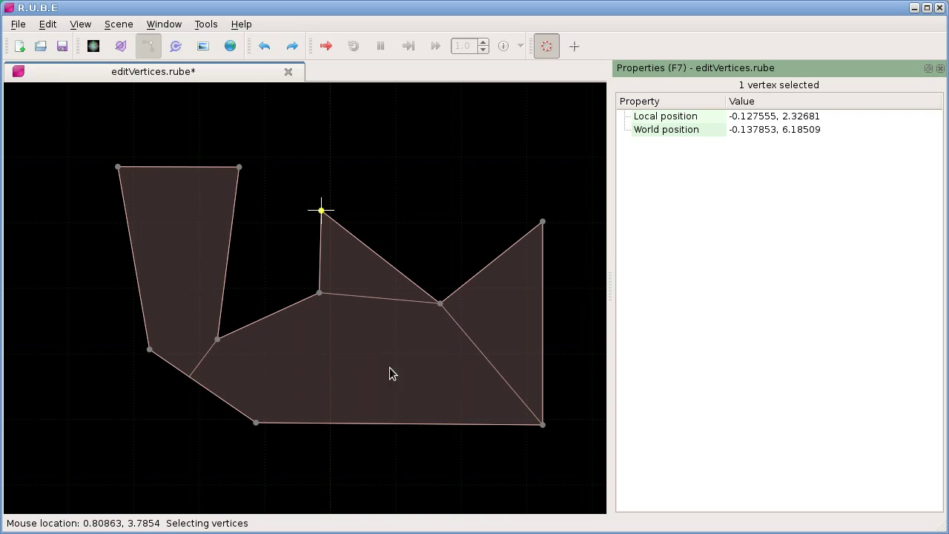
key("Right")
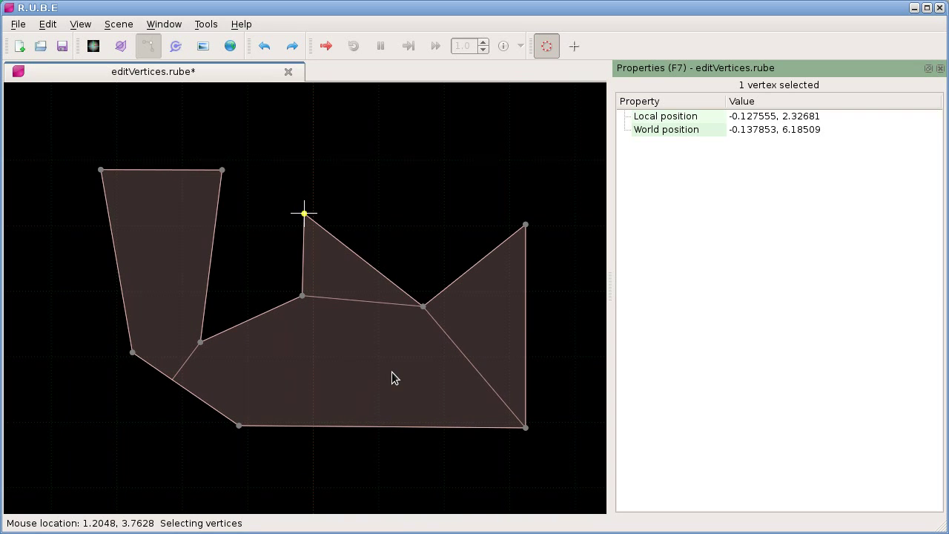
left_click_drag(64, 138, 360, 374)
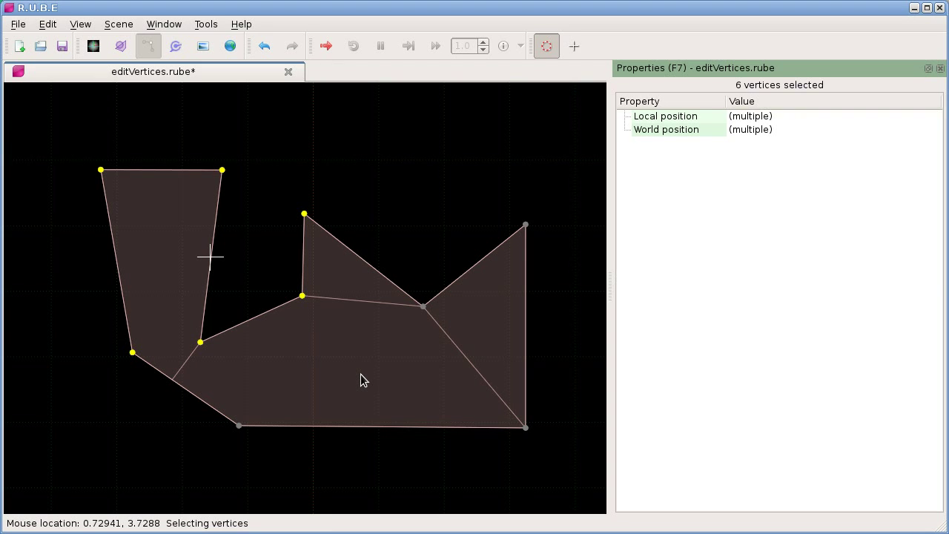
key("Delete")
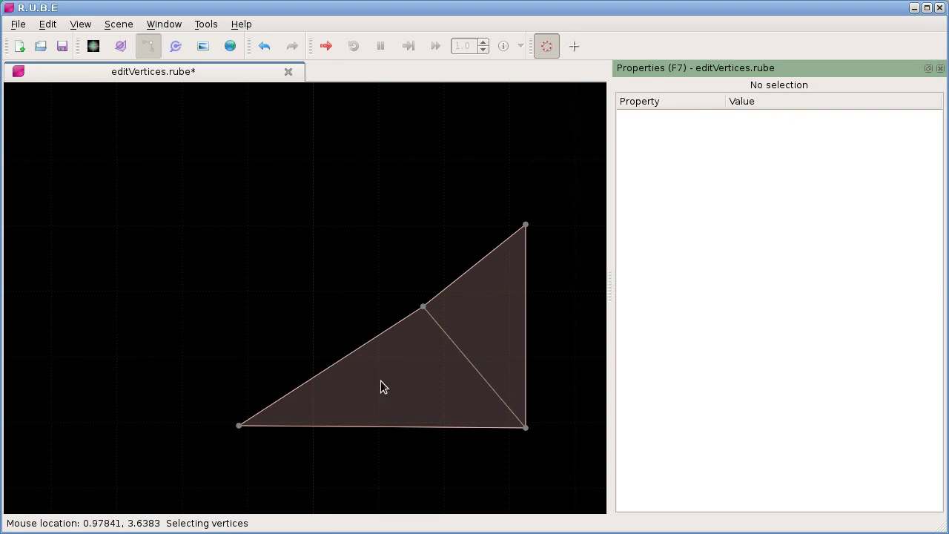
key("Right")
key("Right")
key("Right")
Step: Move the long-edge vertex up-left and delete the bottom-left vertex, leaving a three-vertex triangle
left_click(368, 299)
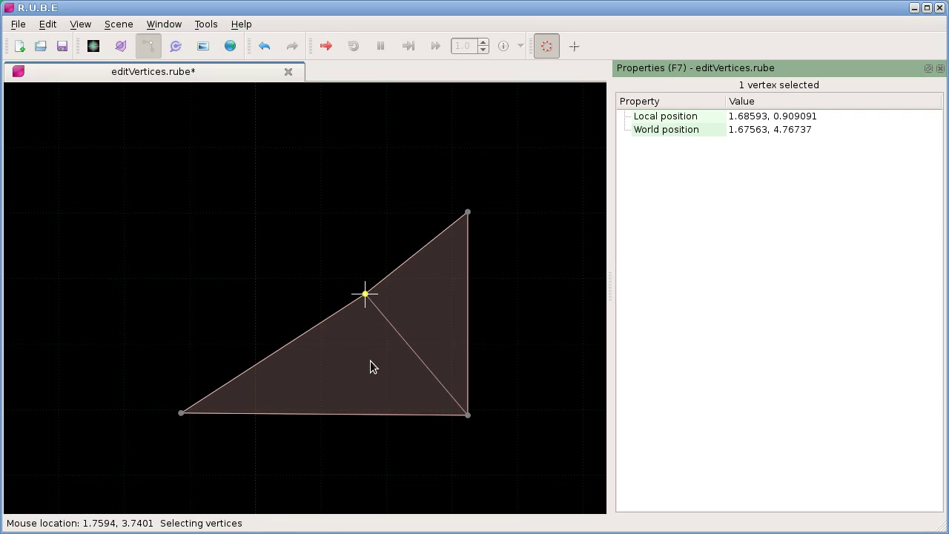
key("g")
left_click(312, 344)
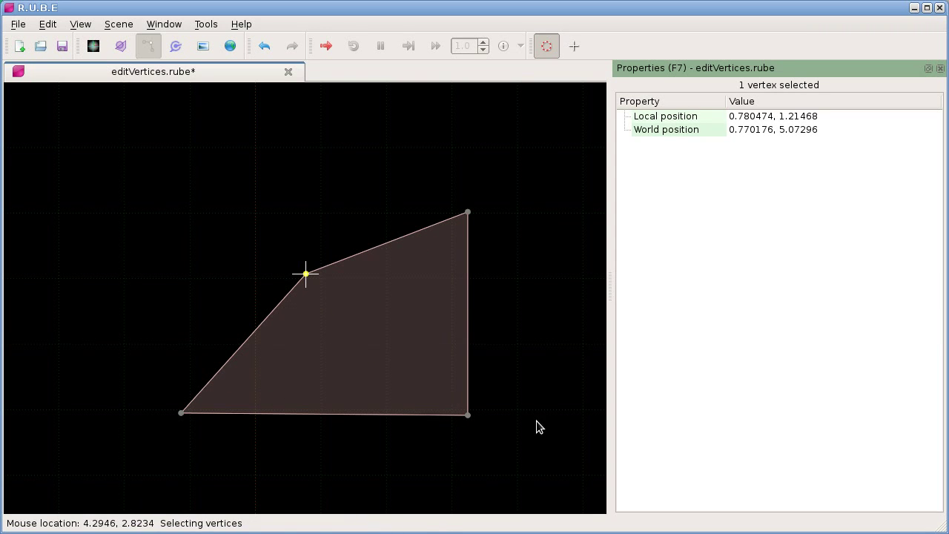
scroll(498, 365, "down", 2)
right_click_drag(495, 364, 468, 341)
scroll(427, 349, "up", 3)
left_click(113, 391)
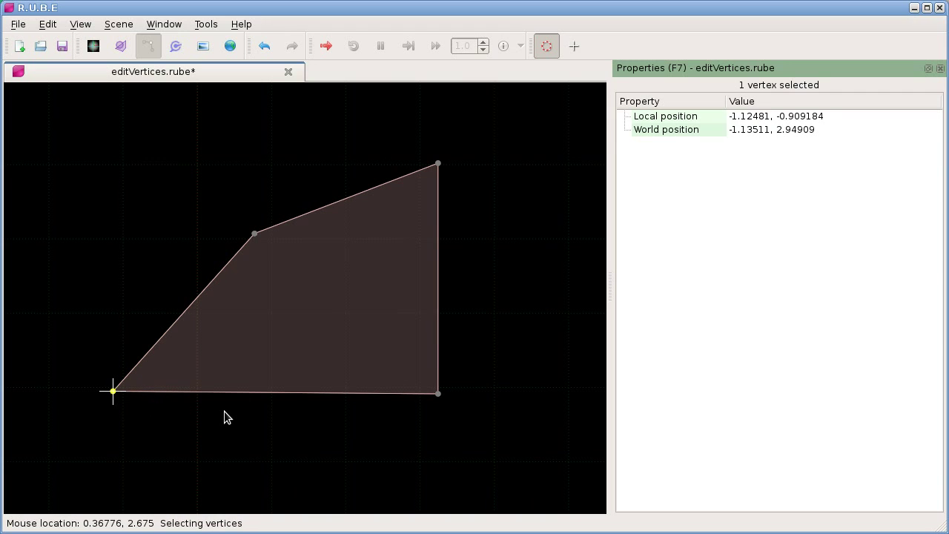
key("Delete")
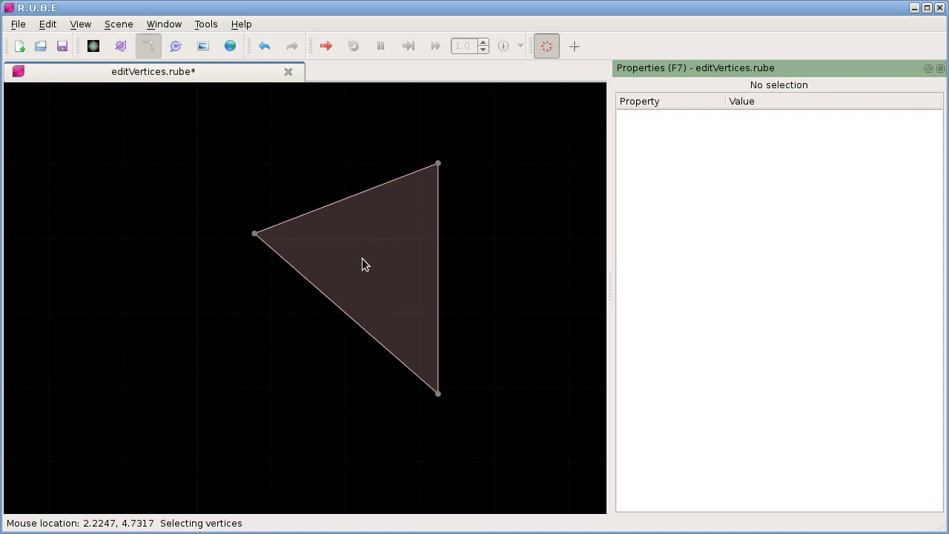
right_click_drag(361, 258, 354, 260)
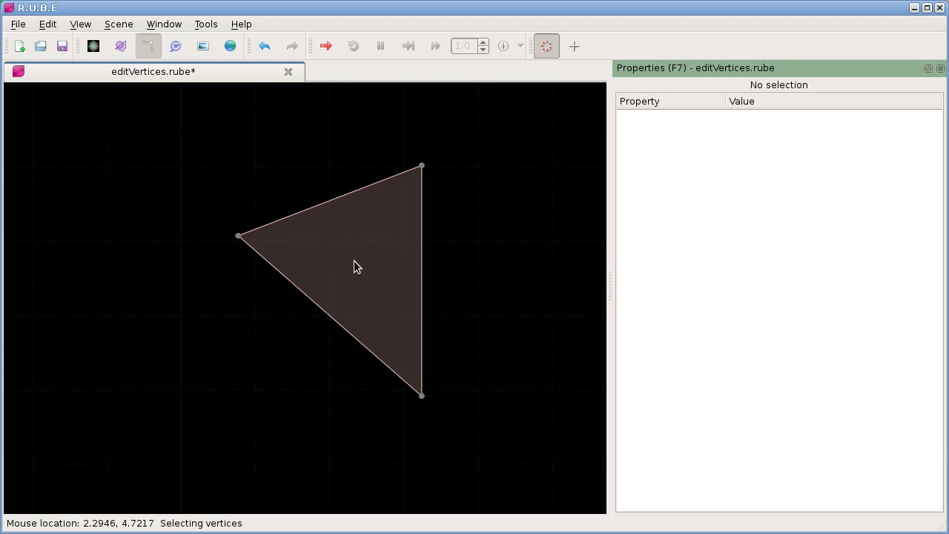
left_click(427, 398)
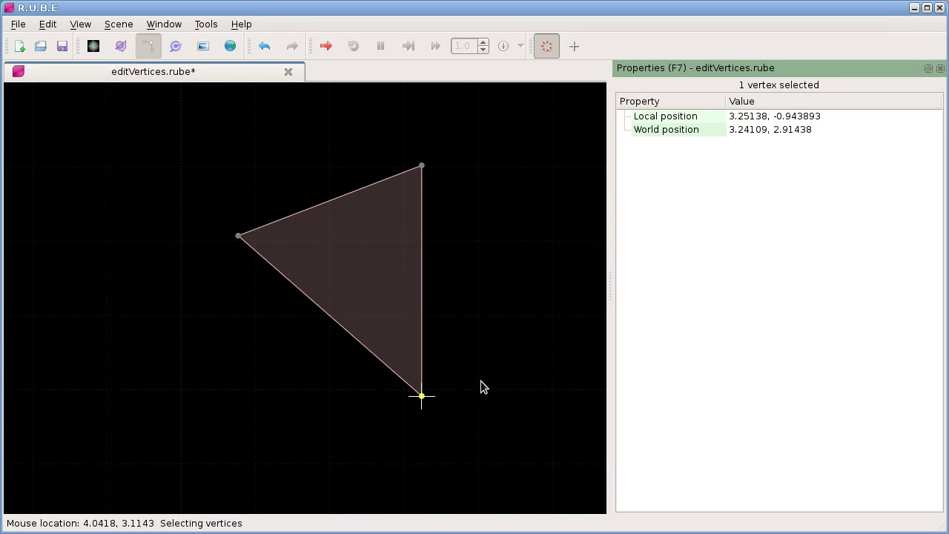
Step: Show the message log (F10) in fixture selection mode
right_click_drag(481, 380, 472, 383)
key("Tab")
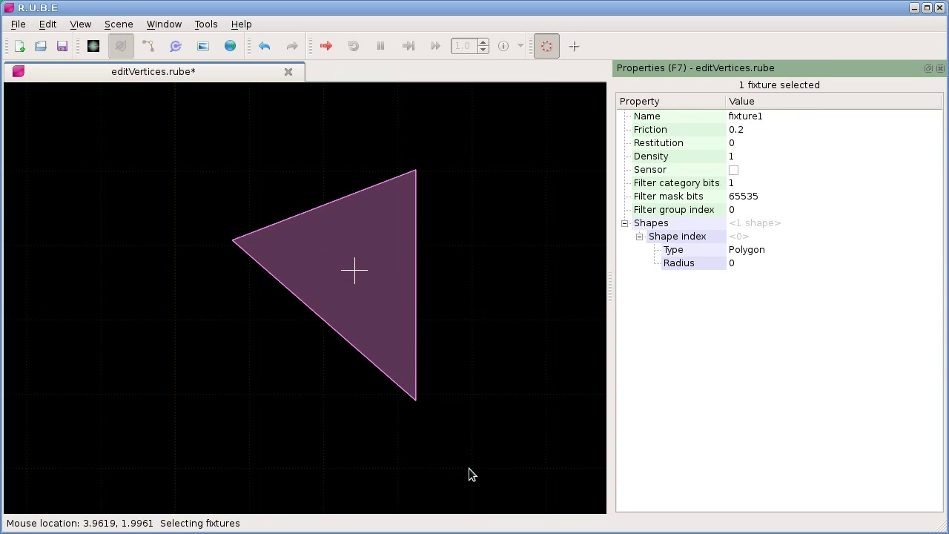
key("F10")
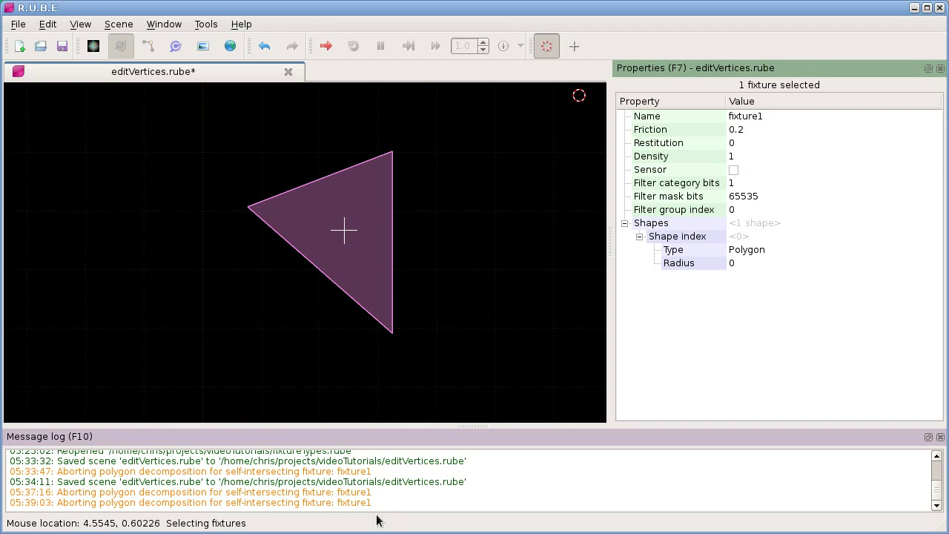
Step: Delete the triangle's bottom vertex, collapsing fixture1 into a two-vertex Line
right_click_drag(416, 331, 400, 333)
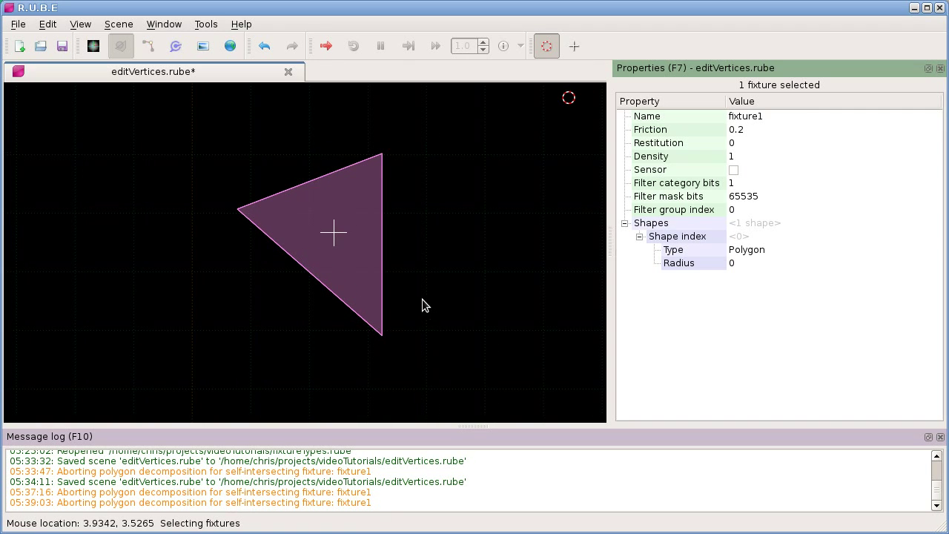
right_click_drag(423, 303, 418, 298)
key("Tab")
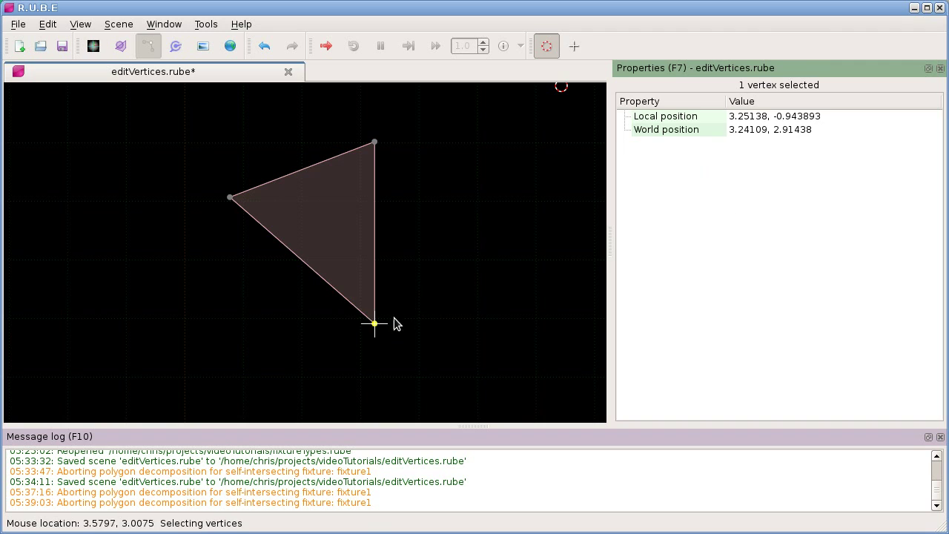
left_click_drag(398, 335, 355, 313)
key("Delete")
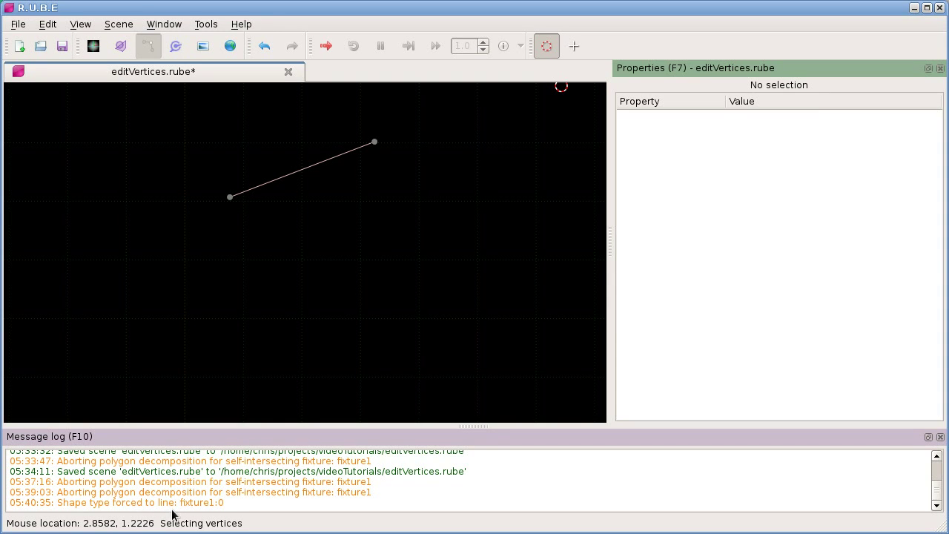
Step: Pan around the two-vertex line, starting then cancelling a rotate, and return to vertex mode
right_click_drag(331, 250, 329, 256)
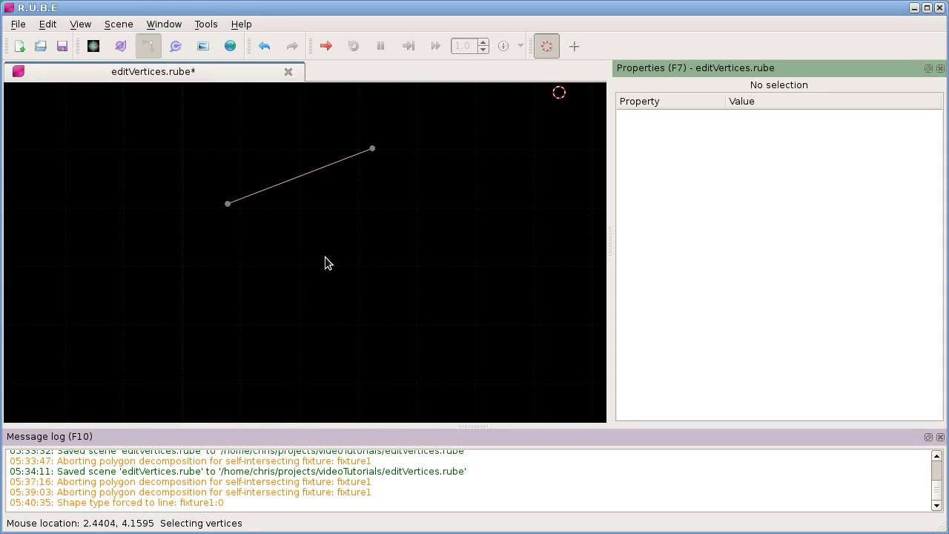
key("Tab")
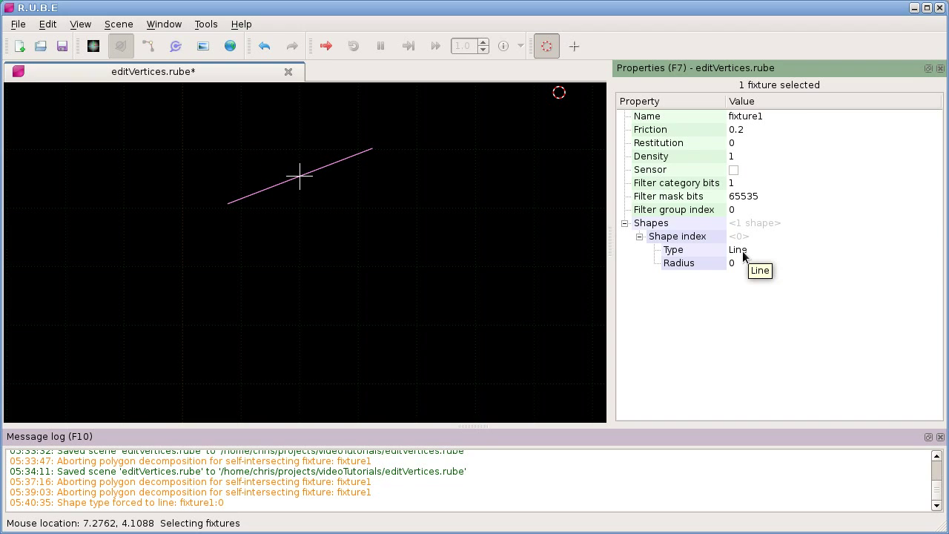
right_click_drag(432, 234, 429, 246)
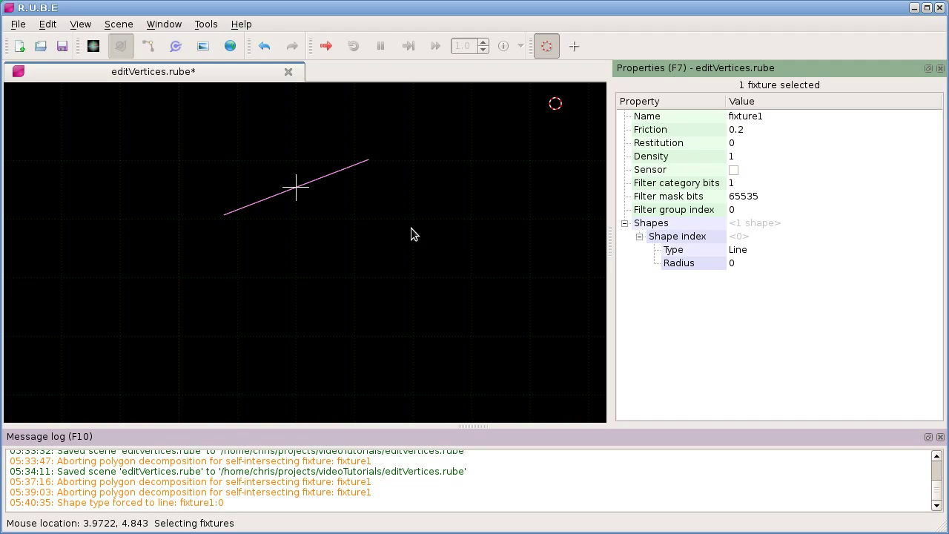
key("r")
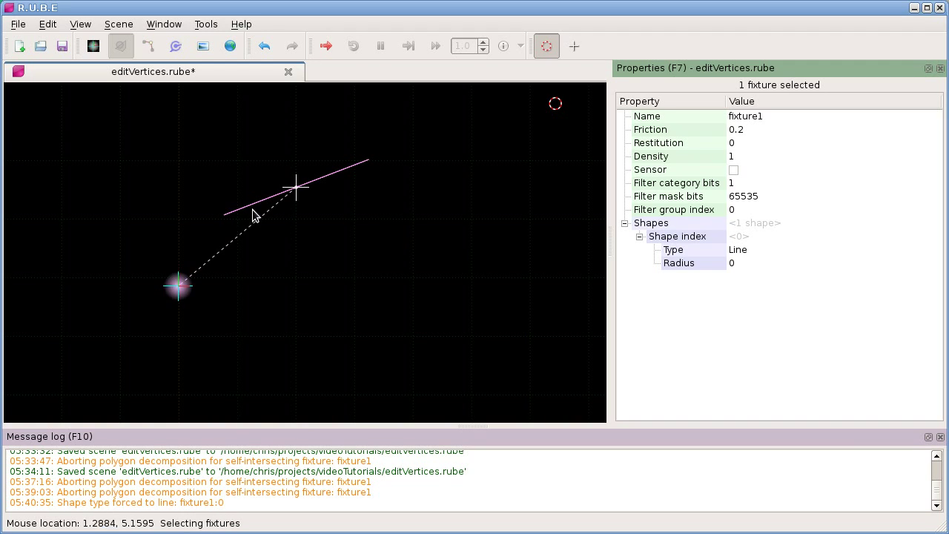
key("Escape")
right_click_drag(310, 249, 324, 255)
scroll(333, 217, "up", 1)
right_click_drag(334, 217, 381, 246)
scroll(386, 248, "down", 1)
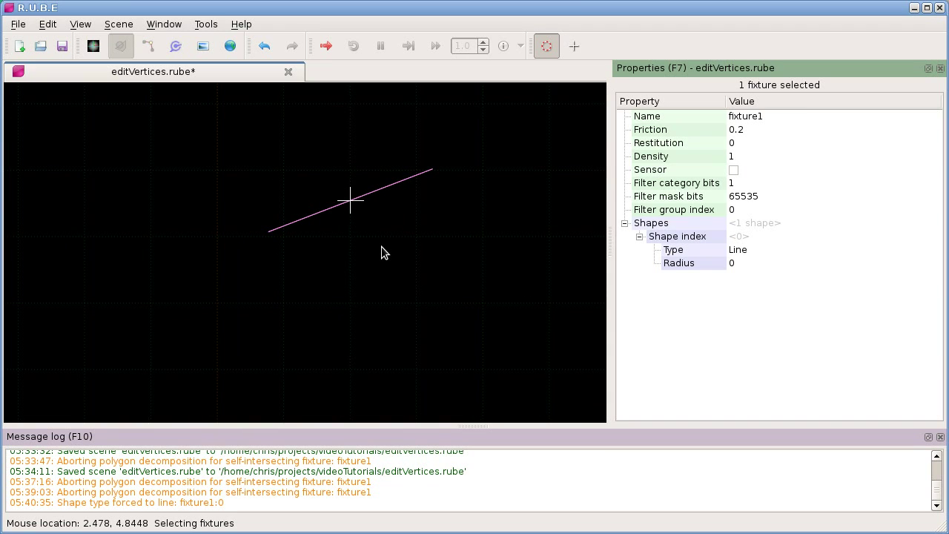
right_click_drag(381, 246, 385, 258)
key("Tab")
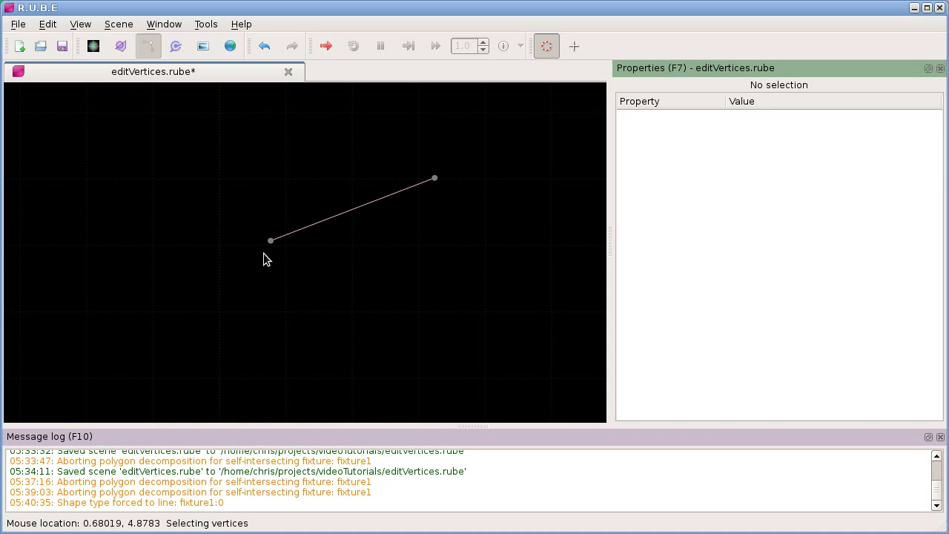
Step: Delete the line's upper endpoint vertex, leaving fixture1 a 0.5-radius circle, and return to fixture mode
left_click_drag(407, 133, 458, 210)
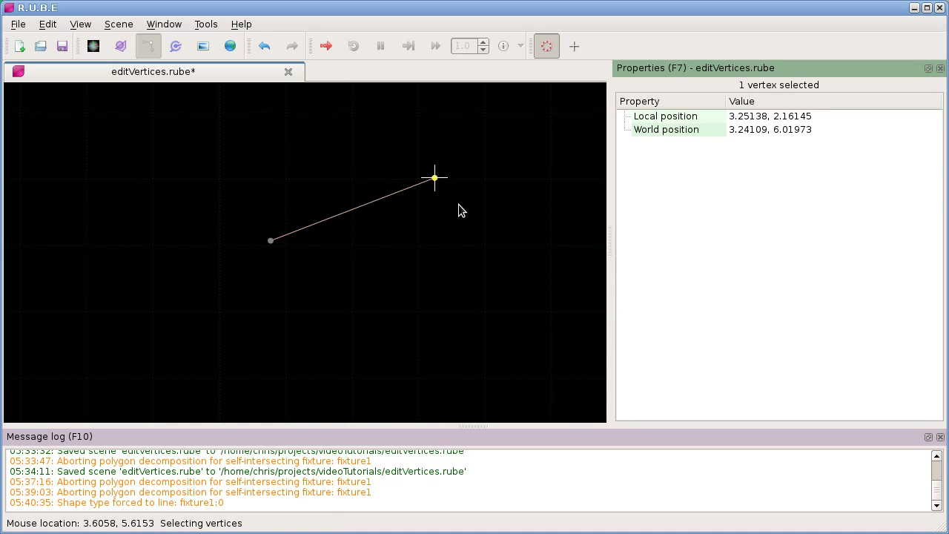
key("Delete")
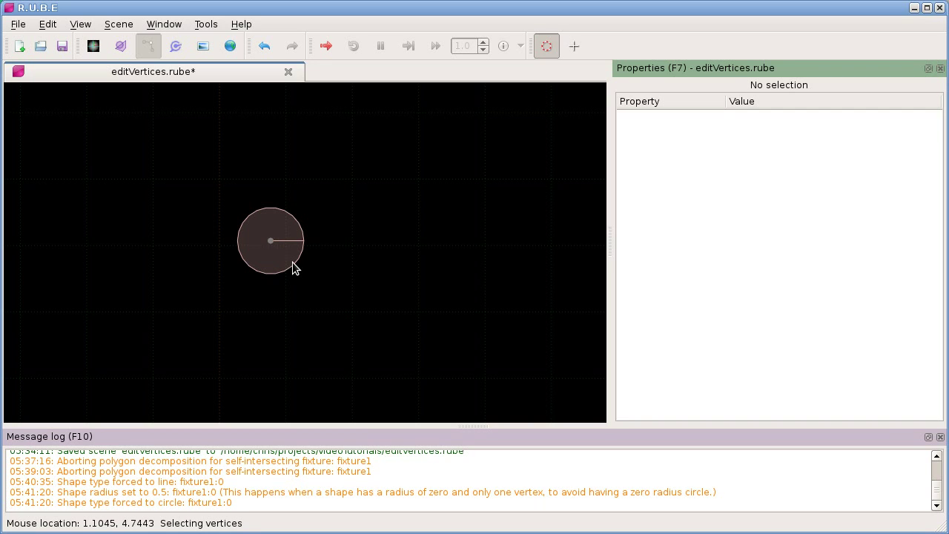
key("Tab")
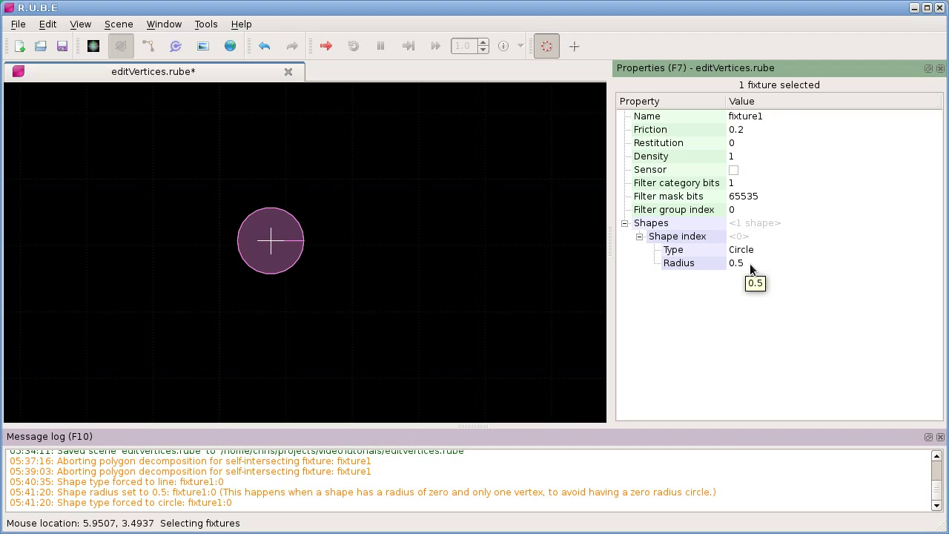
mouse_move(475, 263)
right_mouse_down()
mouse_move(487, 267)
mouse_move(467, 274)
right_mouse_up()
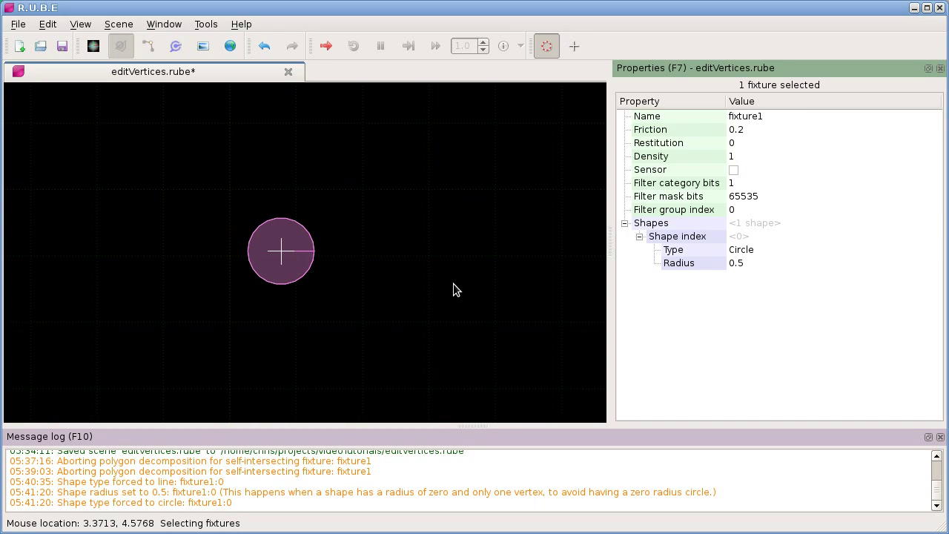
key("Tab")
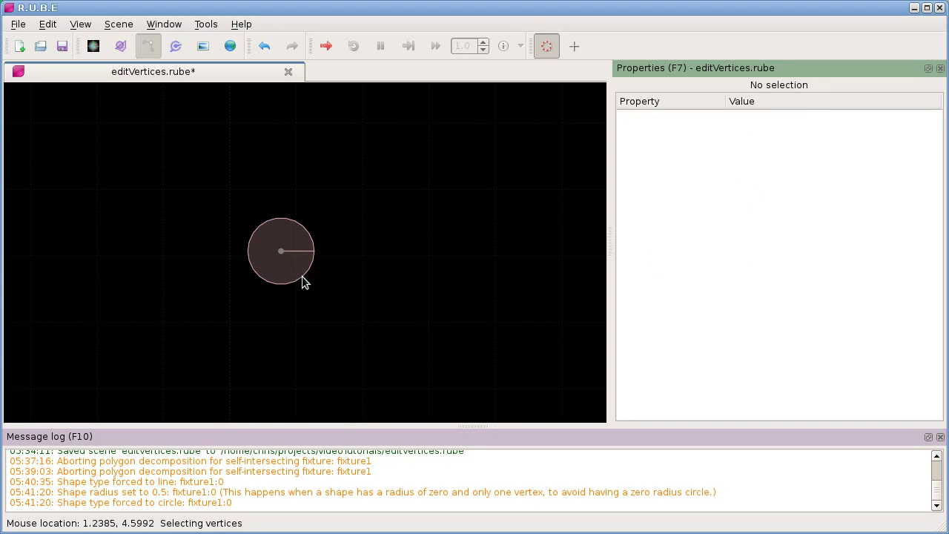
left_click_drag(274, 248, 293, 270)
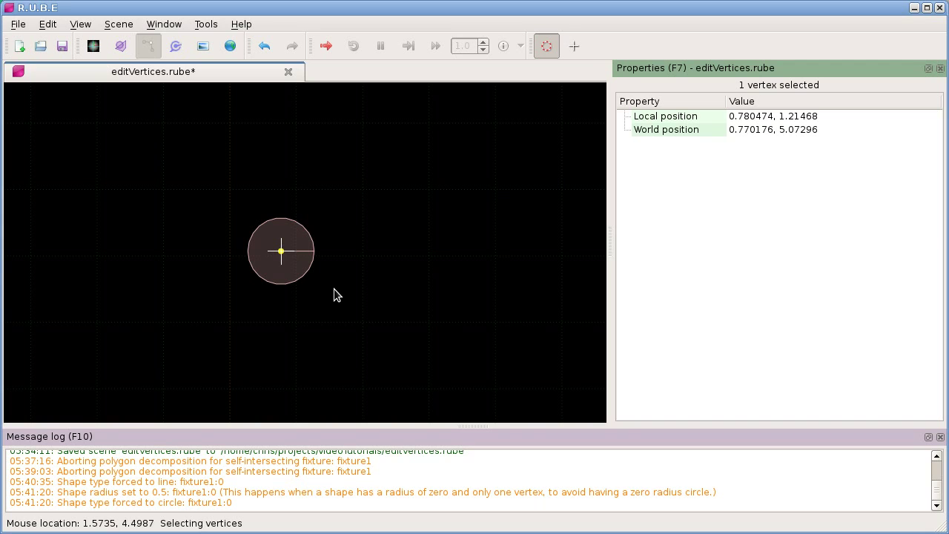
key("Delete")
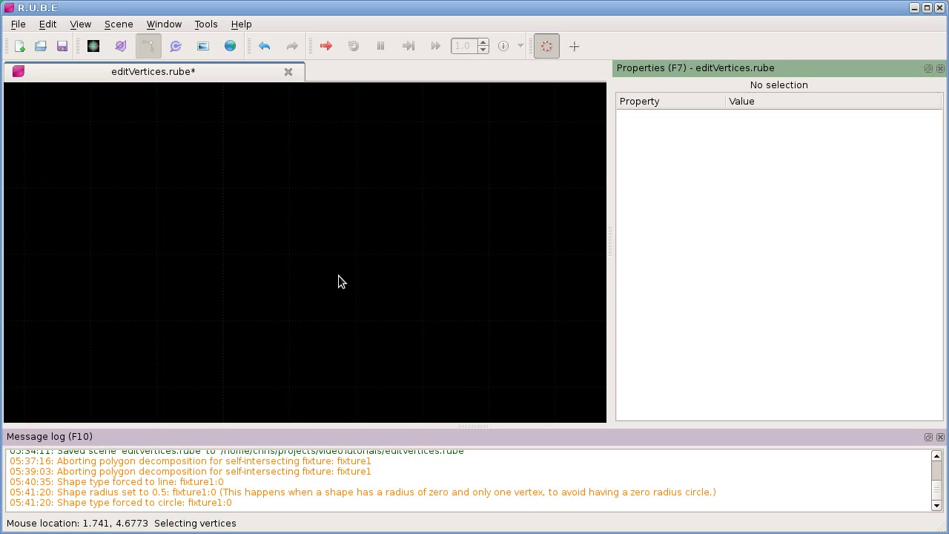
key("ctrl+z")
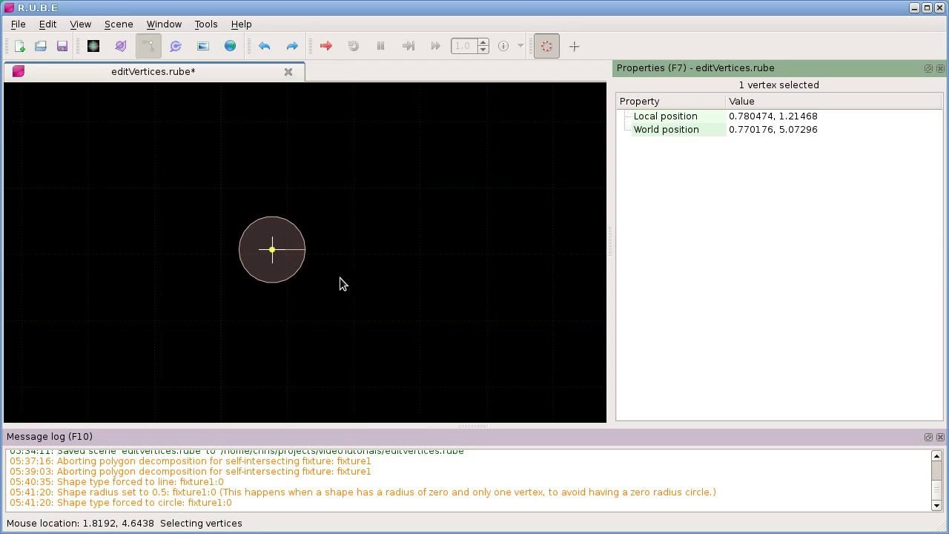
key("Tab")
left_click_drag(224, 200, 306, 298)
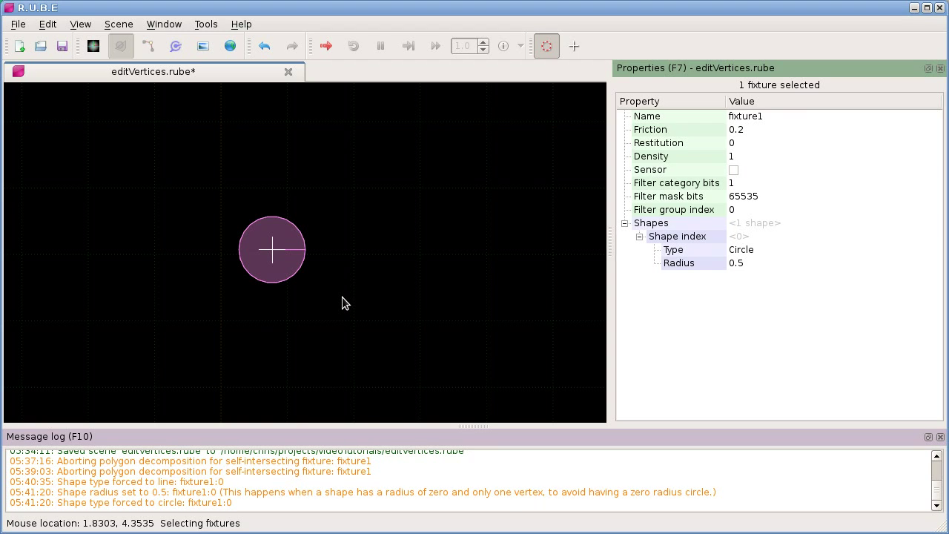
Step: Undo the circle conversion back to the earlier polygon shape
scroll(341, 301, "down", 1)
scroll(342, 300, "down", 1)
scroll(342, 301, "down", 2)
scroll(342, 302, "up", 1)
scroll(343, 300, "up", 1)
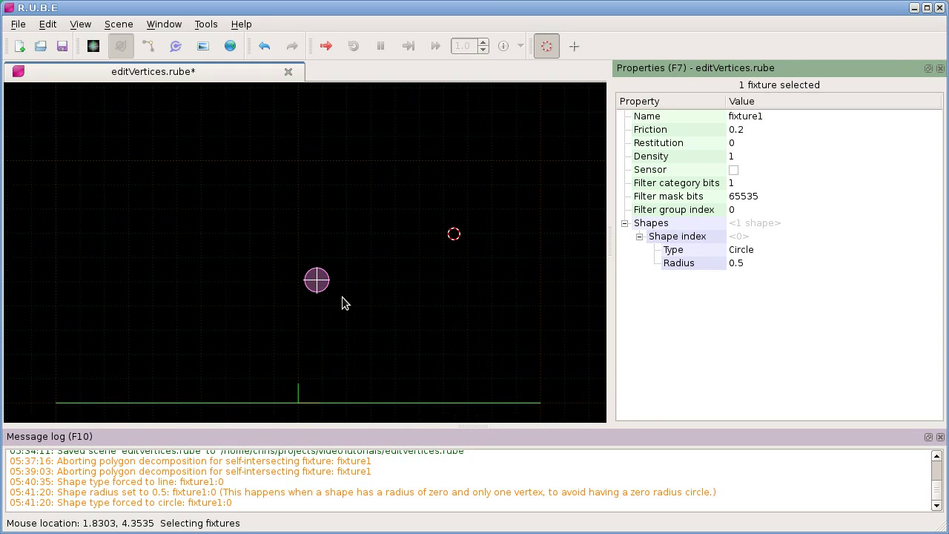
key("ctrl+z")
key("ctrl+z")
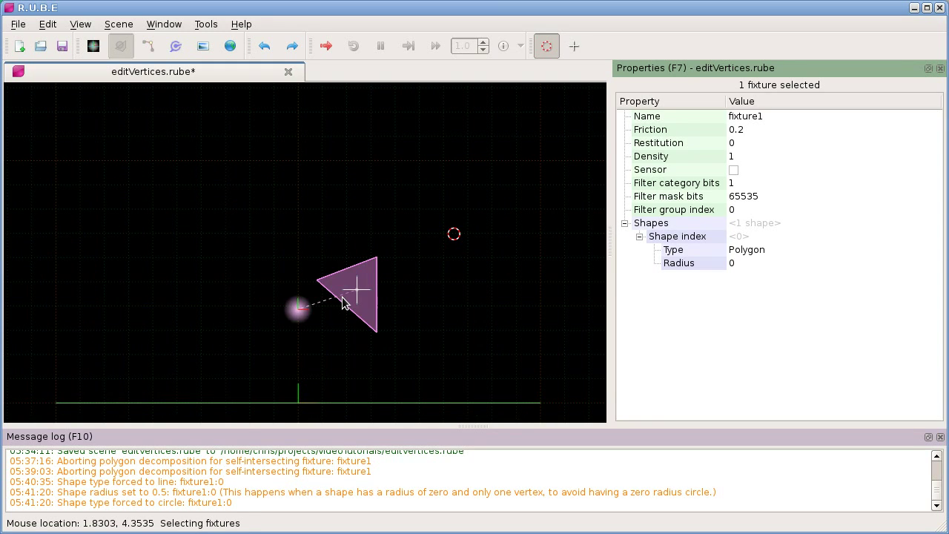
key("ctrl+z")
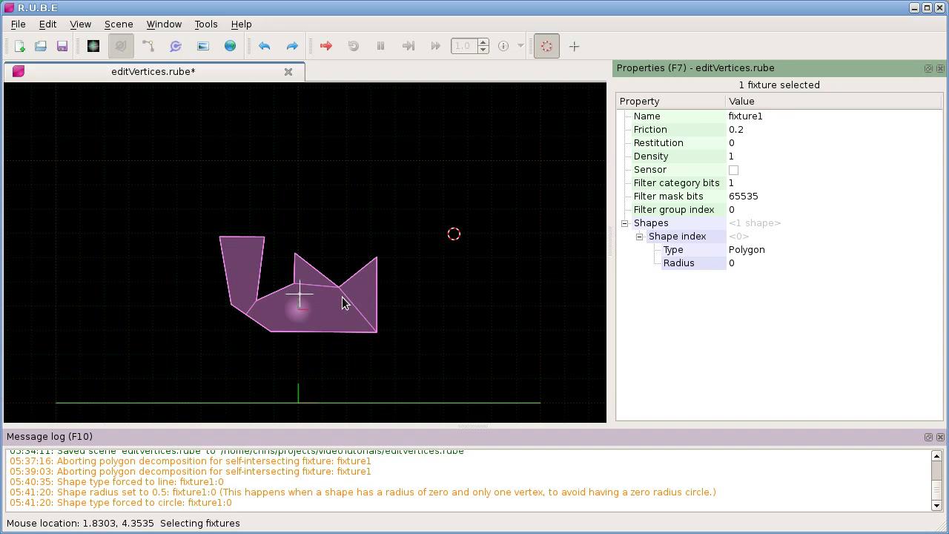
key("ctrl+z")
Step: Keep undoing vertex edits until the blocky block-and-triangles polygon returns, centred in view
key("ctrl+z")
key("ctrl+z")
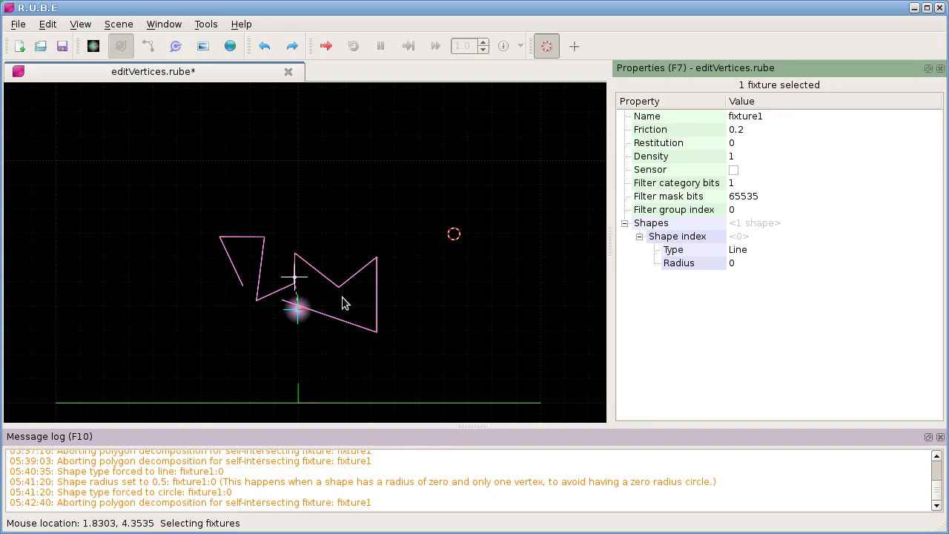
key("ctrl+z")
key("ctrl+z")
key("ctrl+z")
key("ctrl+z")
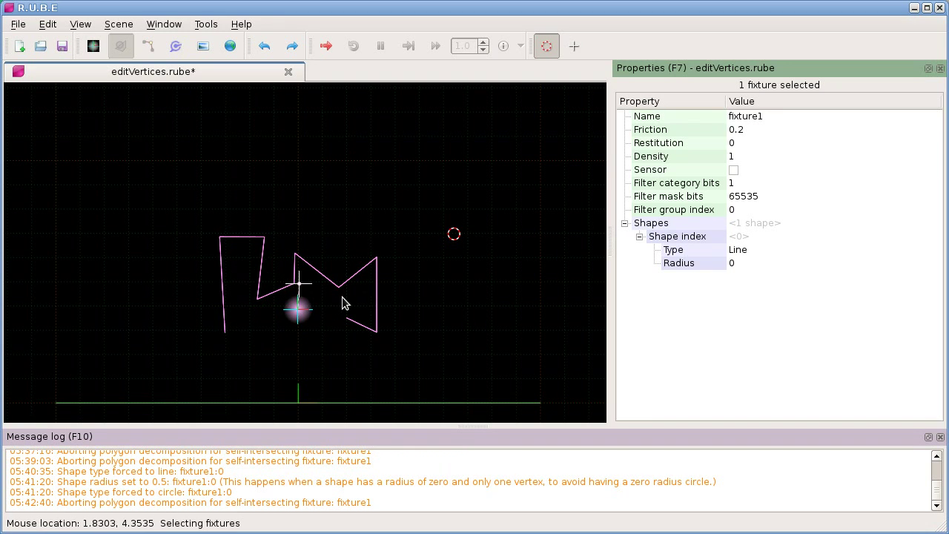
key("ctrl+z")
key("ctrl+z")
key("ctrl+z")
key("ctrl+z")
key("ctrl+z")
key("ctrl+z")
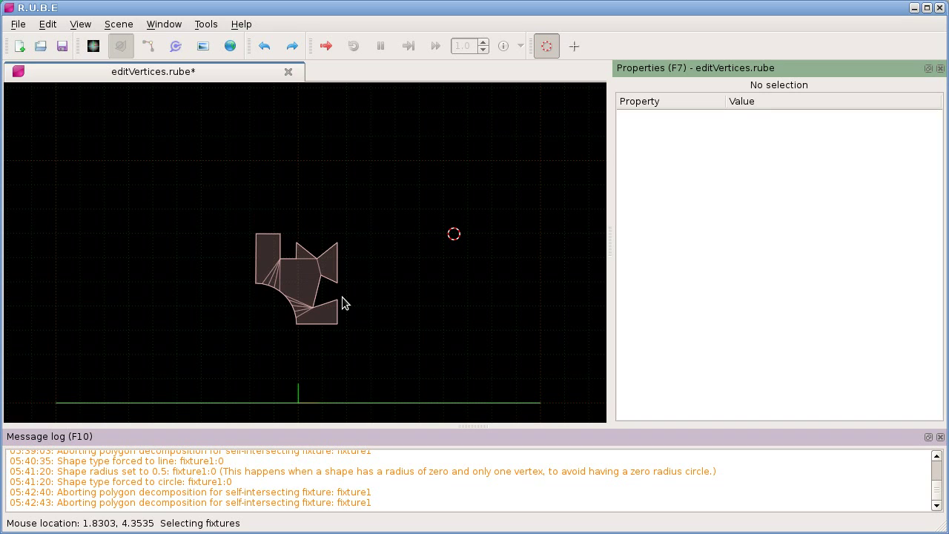
key("ctrl+z")
scroll(342, 297, "up", 5)
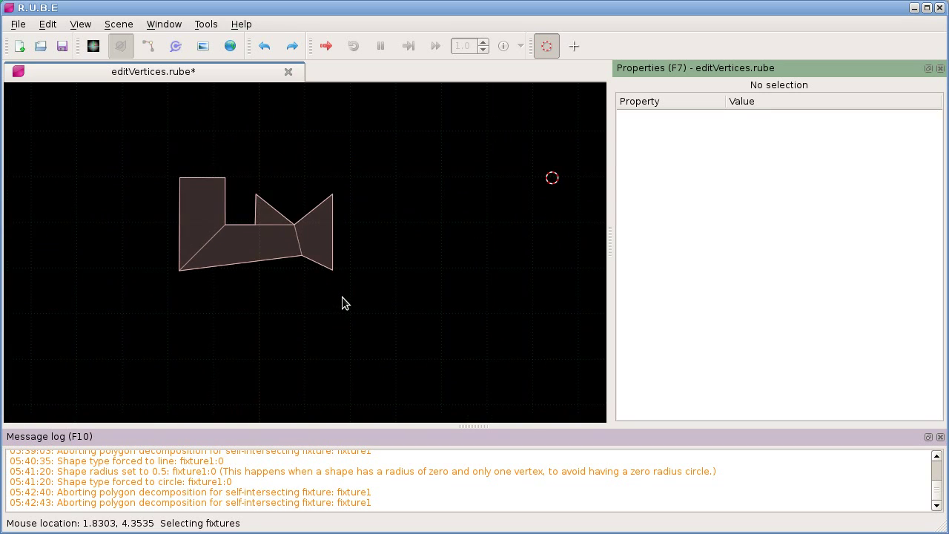
right_click_drag(345, 228, 452, 309)
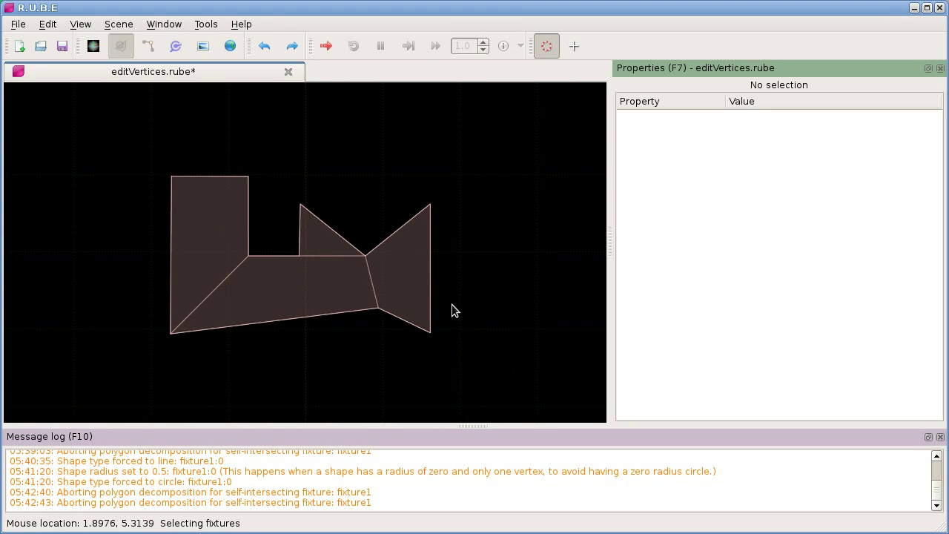
left_click(25, 26)
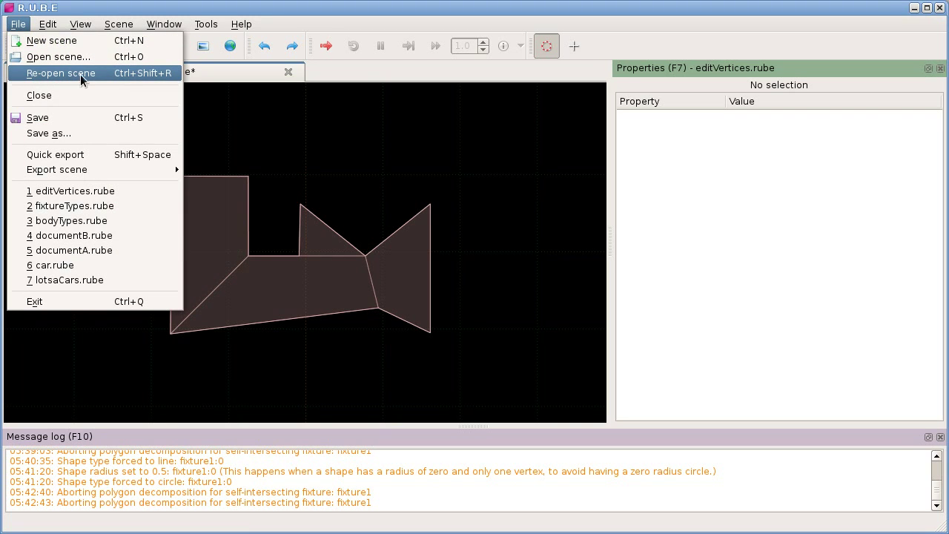
Step: Re-open the saved editVertices scene from its file
left_click(106, 72)
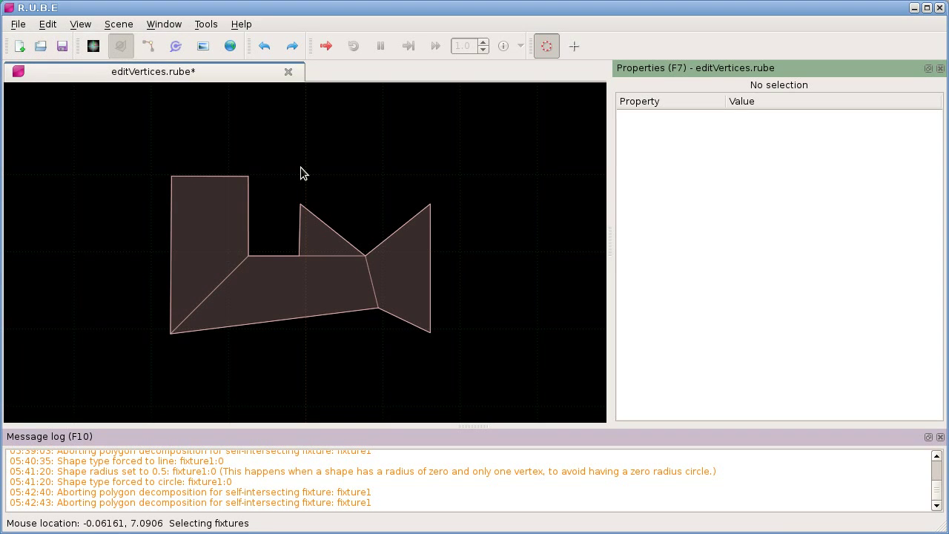
scroll(336, 199, "up", 1)
right_click_drag(337, 199, 358, 195)
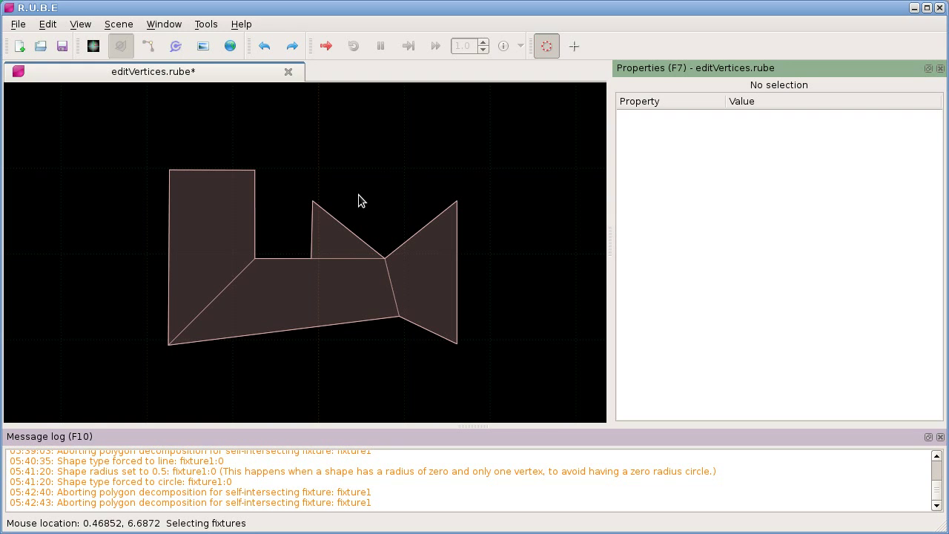
Step: Hide the Properties and Message log panels and switch to vertex editing
key("F7")
key("F10")
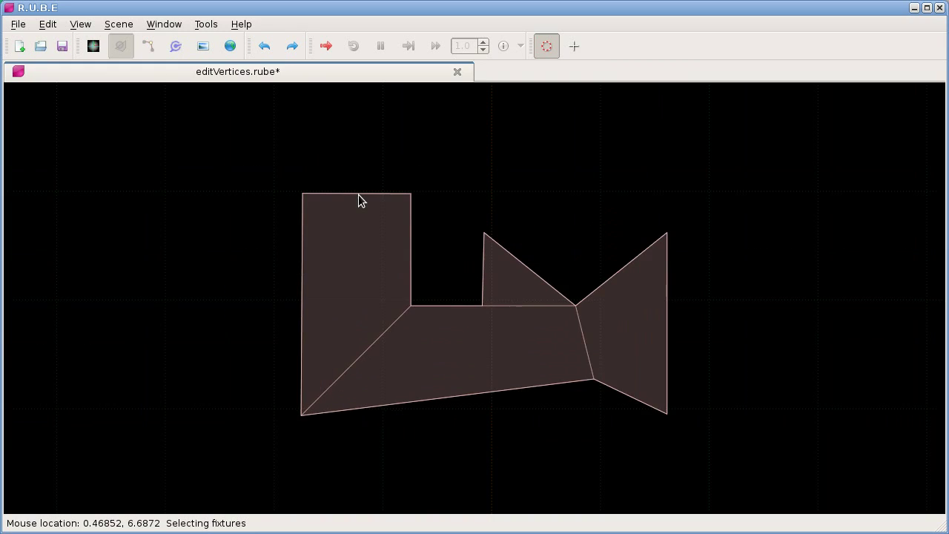
scroll(452, 244, "up", 2)
right_click_drag(446, 240, 427, 214)
scroll(427, 213, "down", 2)
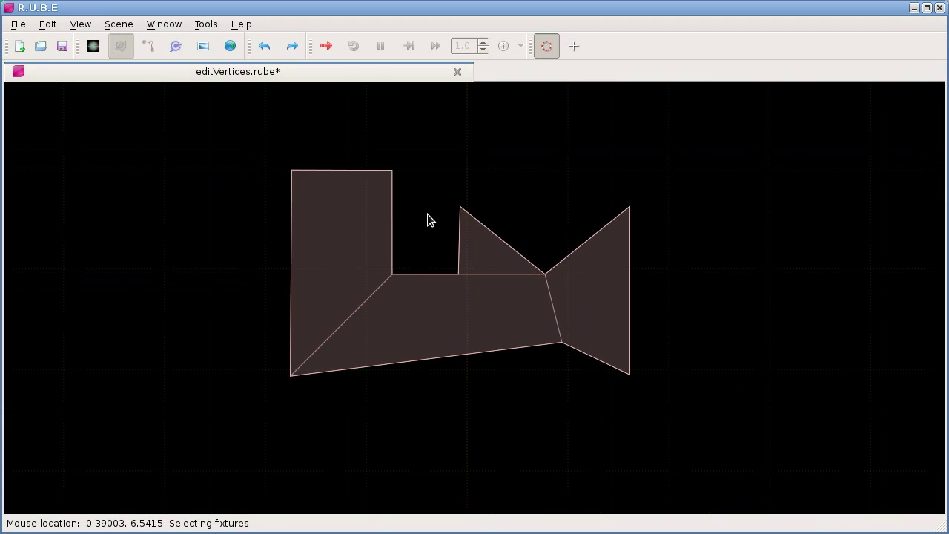
key("Tab")
left_click_drag(280, 151, 444, 188)
key("g")
key("r")
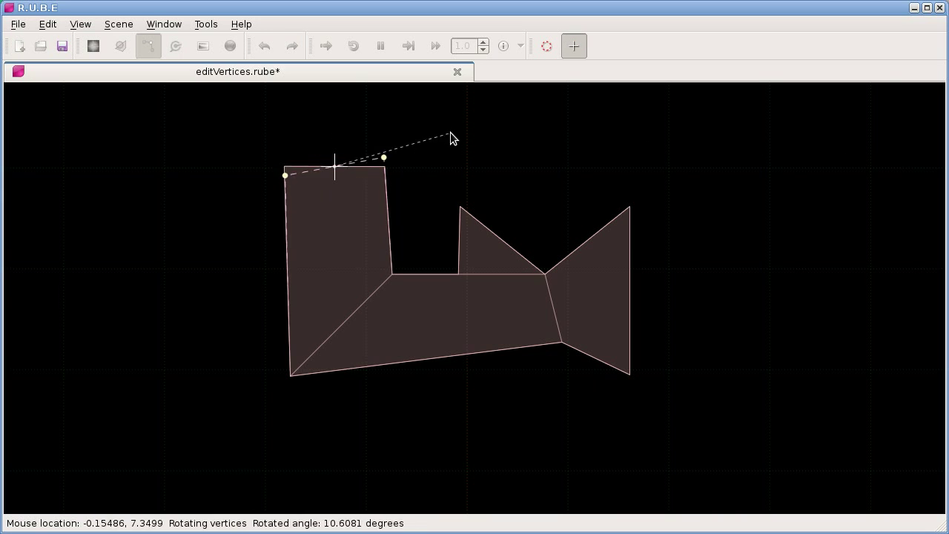
left_click(448, 134)
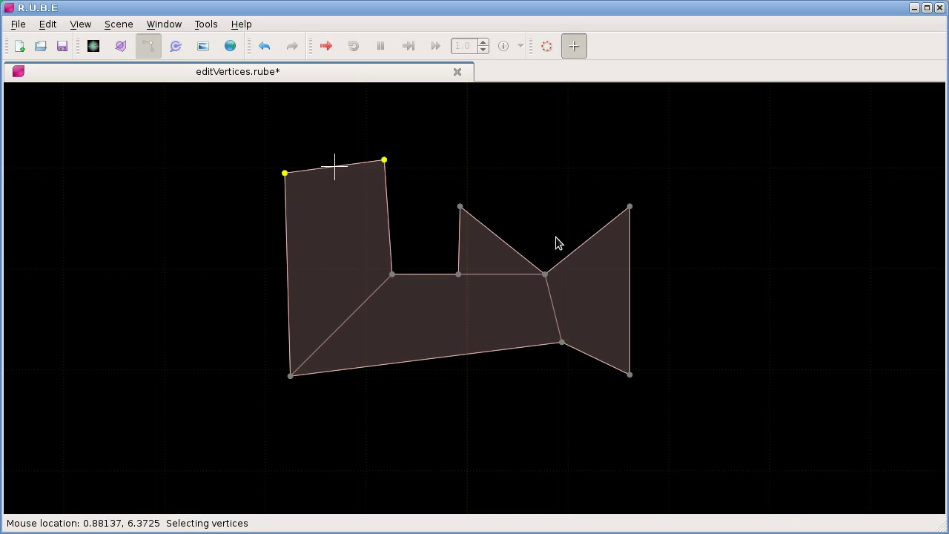
right_click_drag(456, 181, 428, 173)
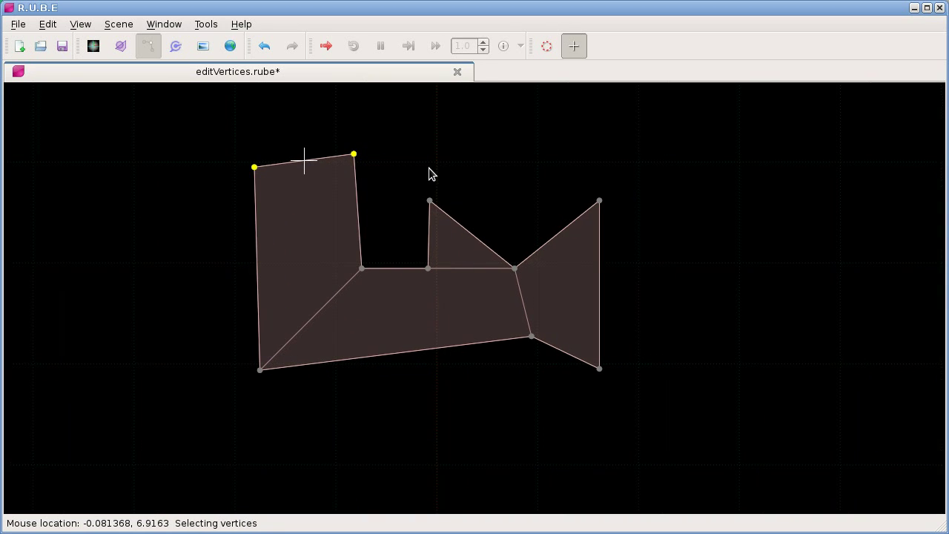
right_click(434, 163)
mouse_move(461, 169)
mouse_move(569, 187)
mouse_move(563, 171)
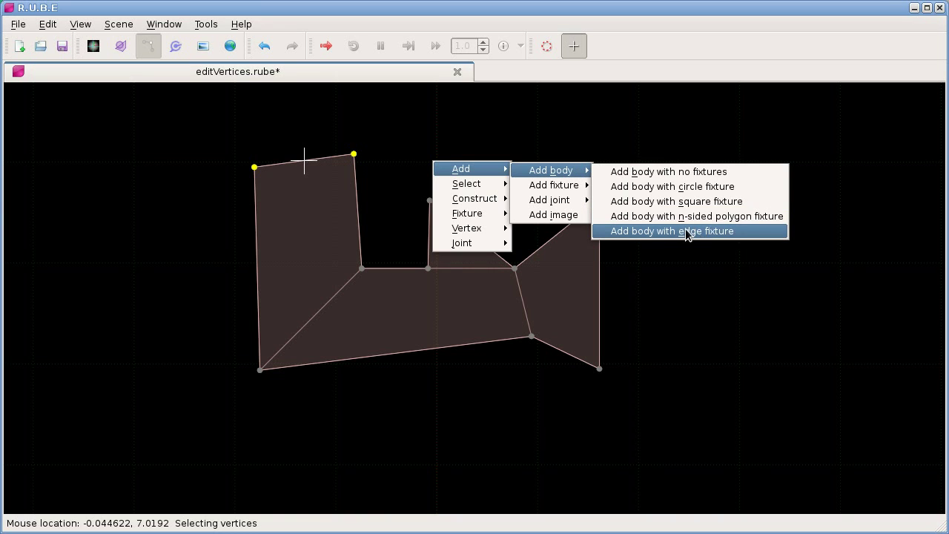
left_click(642, 272)
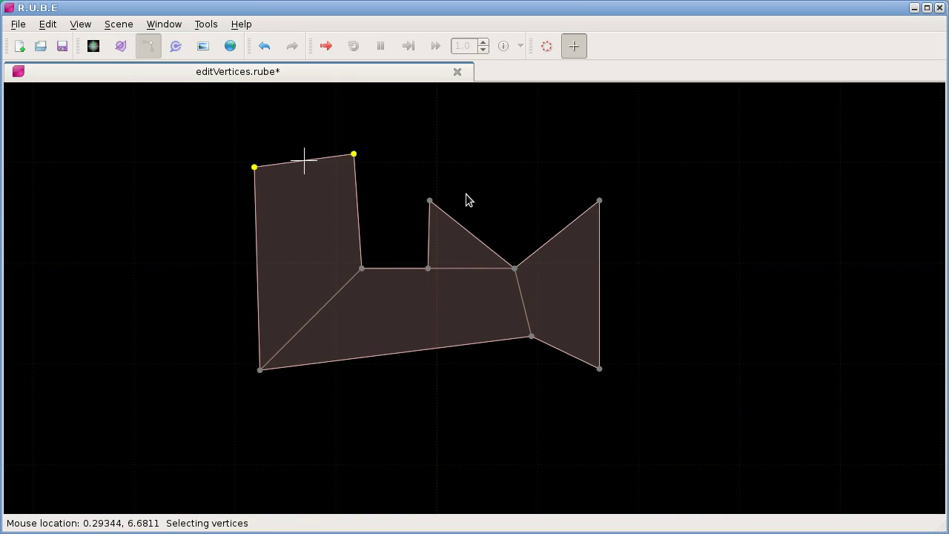
right_click_drag(466, 198, 486, 202)
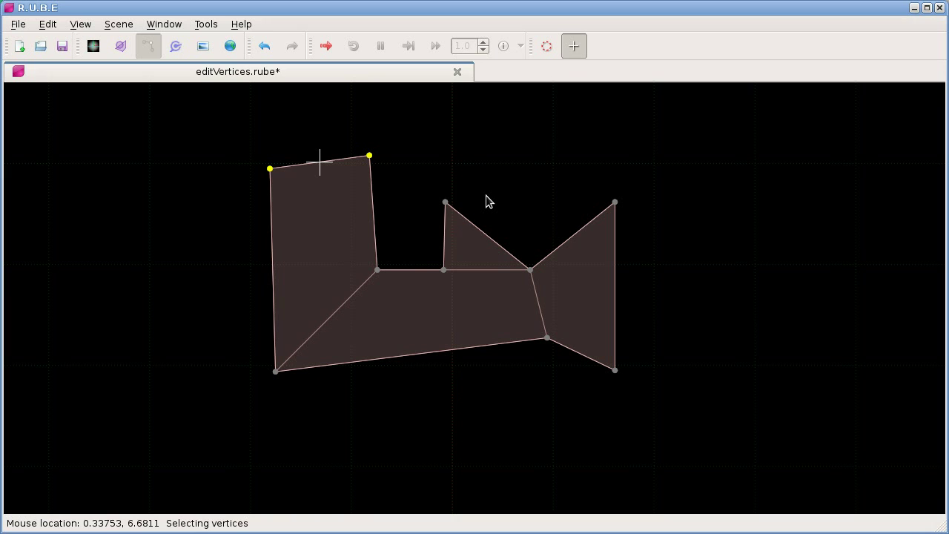
right_click_drag(487, 184, 508, 196)
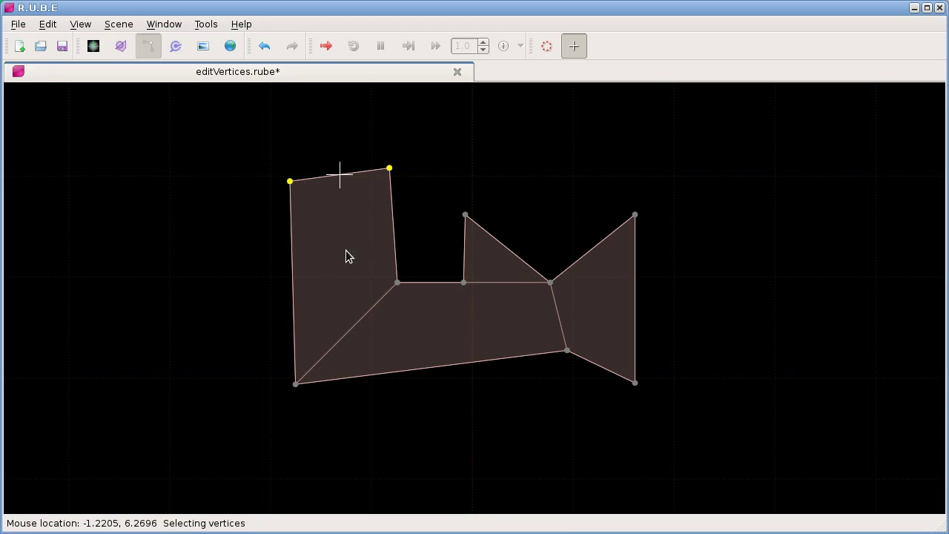
left_click(283, 207)
right_click_drag(299, 384, 304, 384)
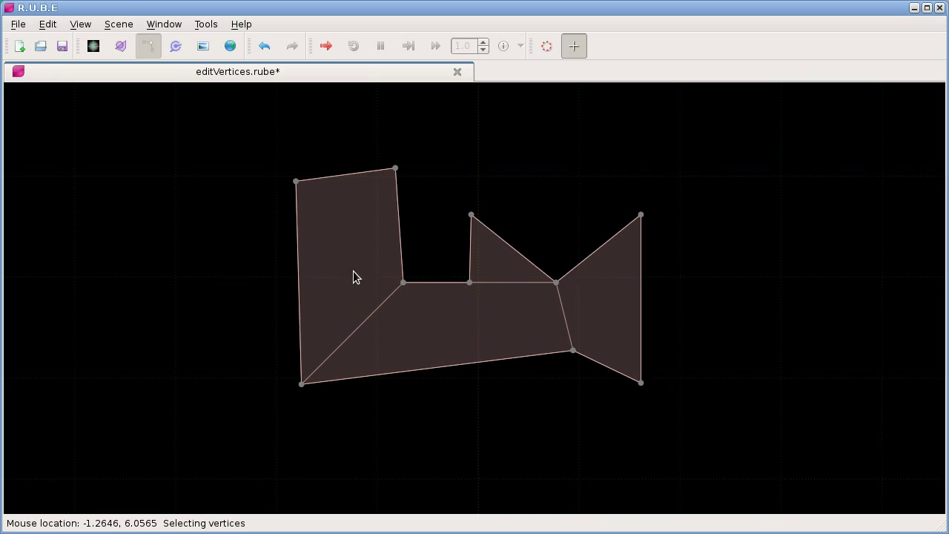
right_click_drag(354, 271, 365, 270)
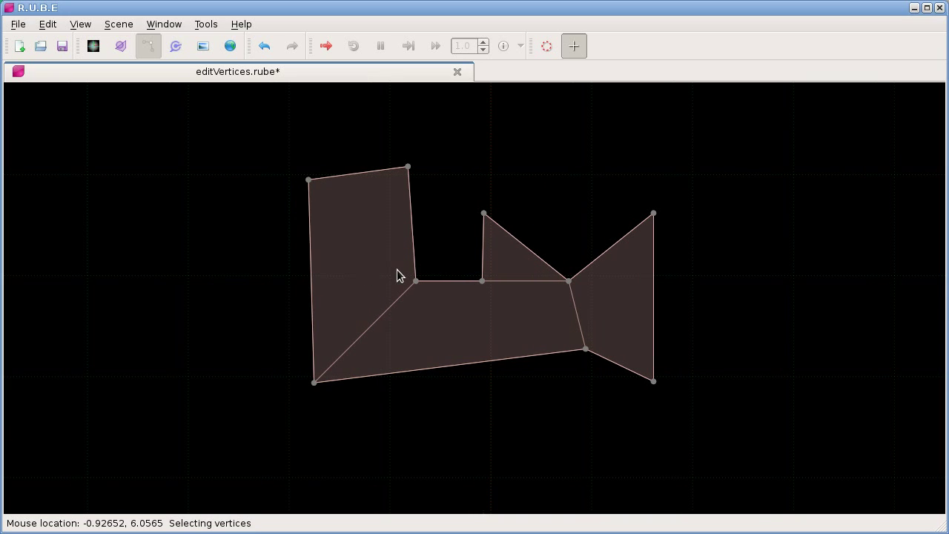
right_click_drag(481, 275, 423, 272)
scroll(395, 270, "up", 3)
Step: Bring the right-hand triangles into view and enter add-vertices-along-edges mode
mouse_move(503, 272)
right_mouse_down()
mouse_move(430, 297)
mouse_move(465, 295)
mouse_move(470, 265)
mouse_move(503, 276)
right_mouse_up()
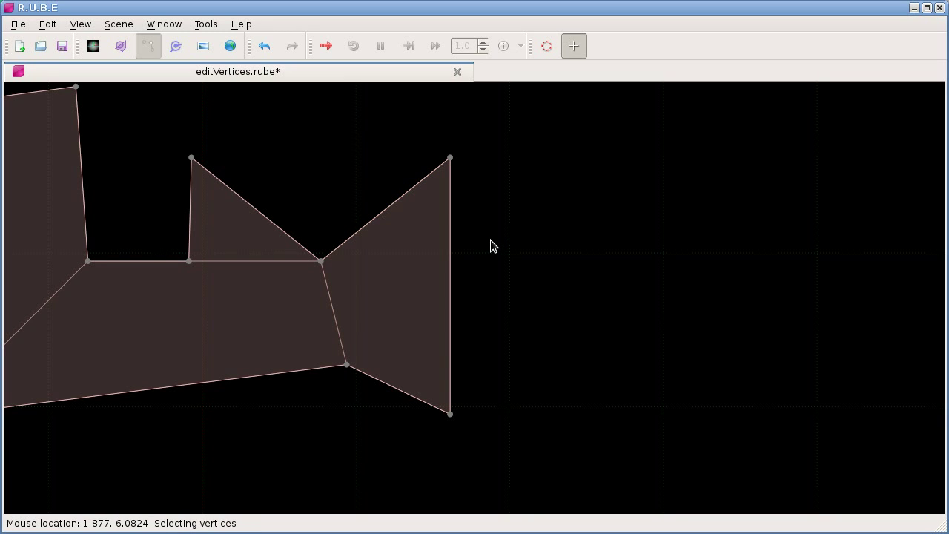
key("ctrl")
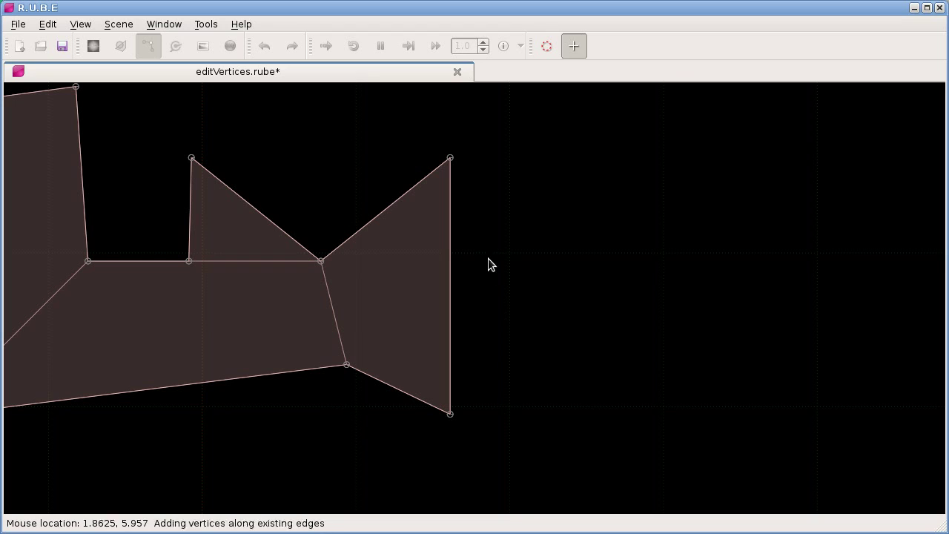
key("Escape")
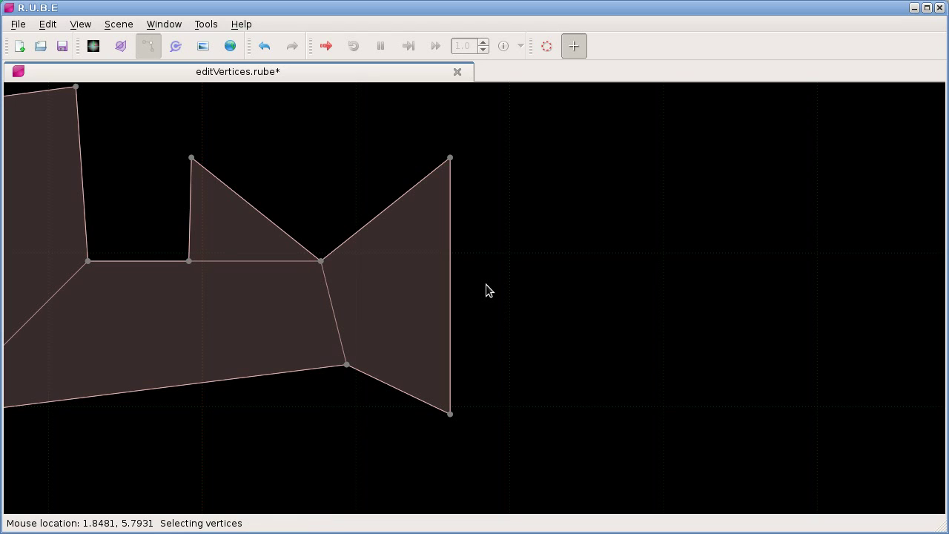
key("a")
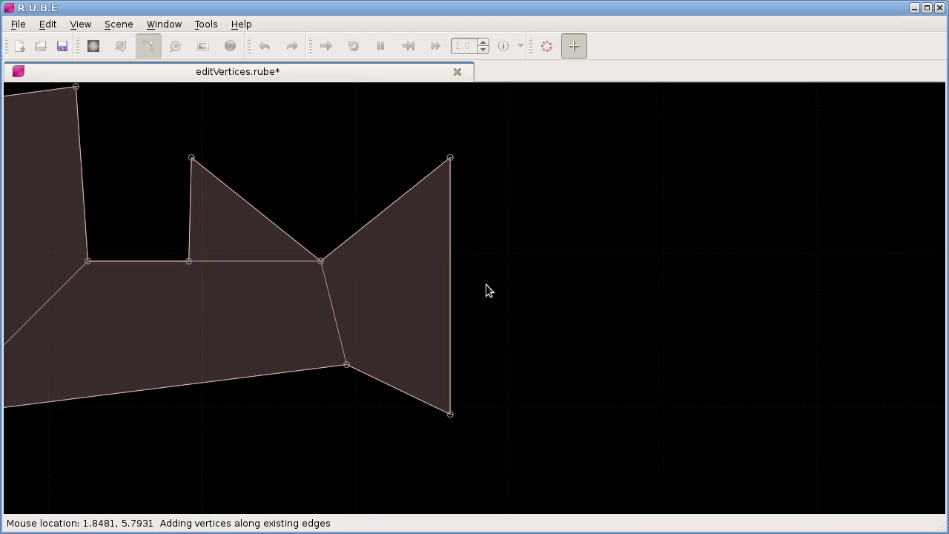
key("Escape")
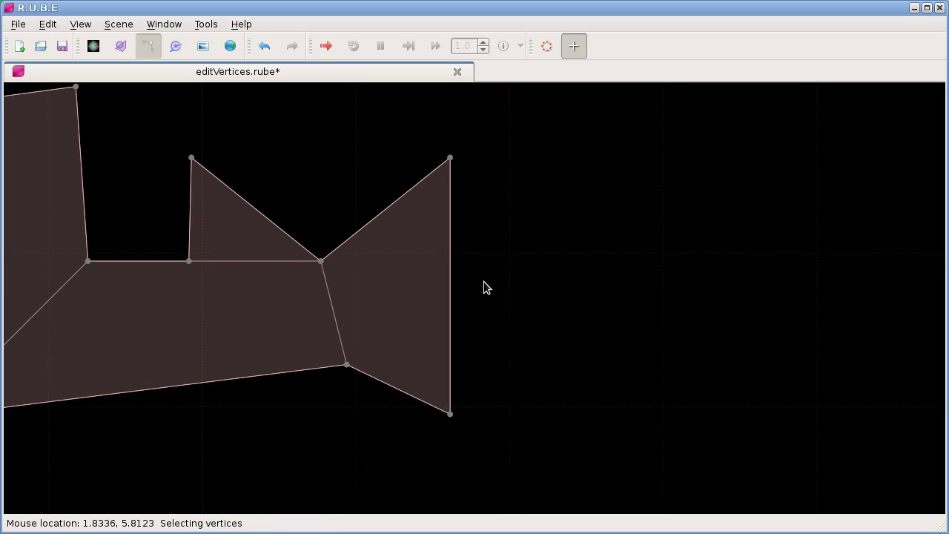
key("a")
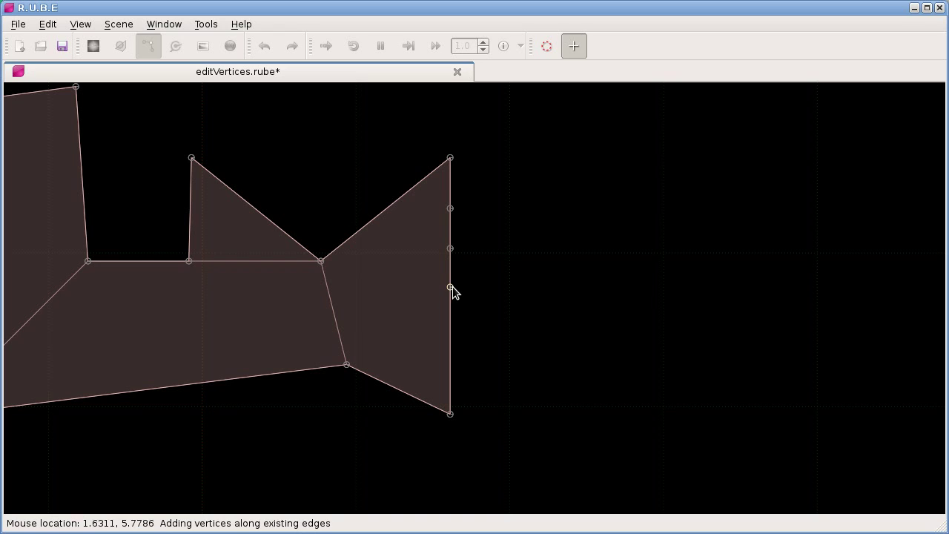
Step: Insert three new vertices down the right edge of the right-hand fixture
left_click(450, 287)
left_click(450, 325)
left_click(450, 365)
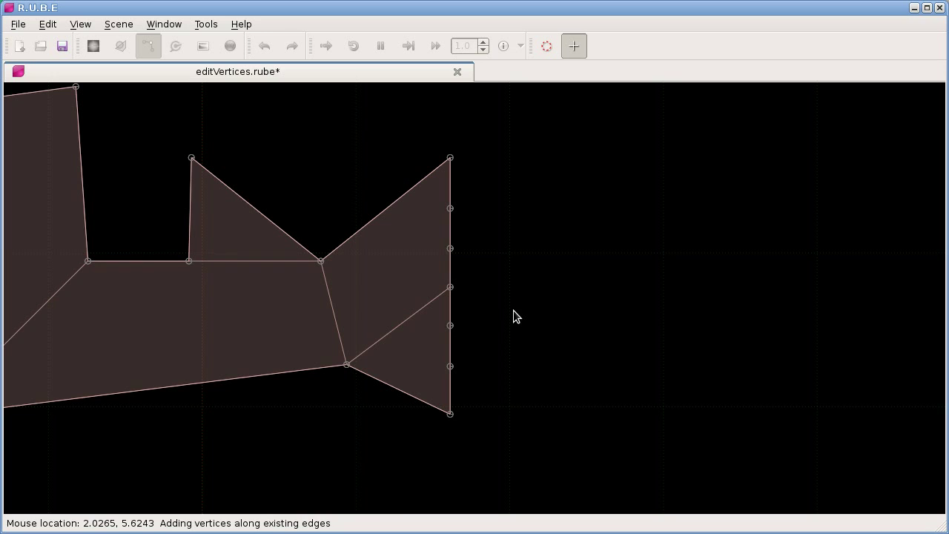
key("Escape")
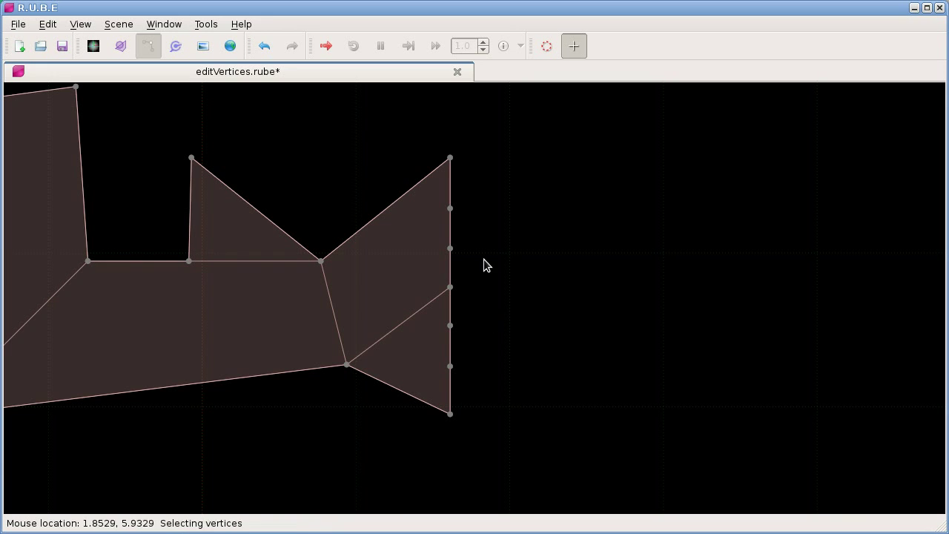
Step: Select the upper, middle and lowest alternate vertices on the right edge
left_click(451, 249)
left_click(450, 208)
left_click(450, 287, "shift")
left_click(450, 366, "shift")
Step: Move the three selected vertices outward to the right, forming a pointed zigzag edge
key("g")
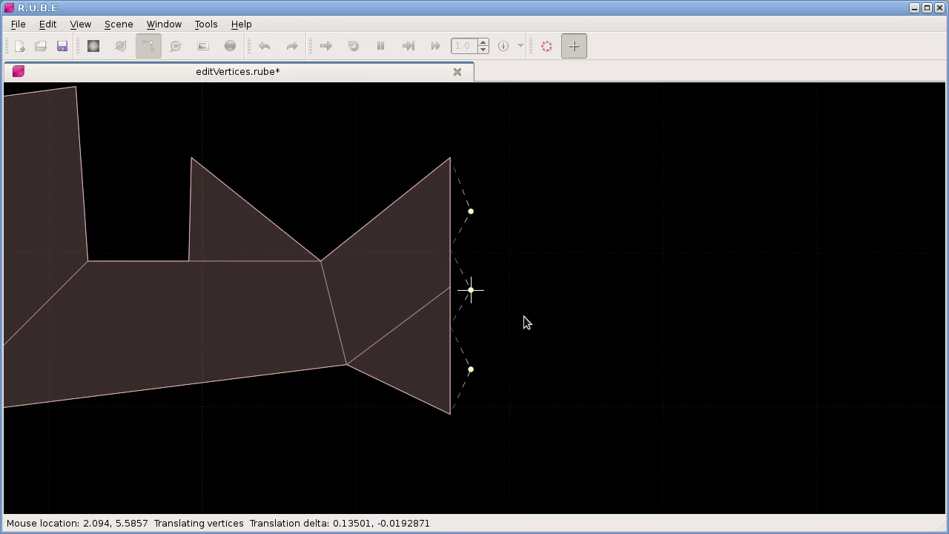
left_click(523, 316)
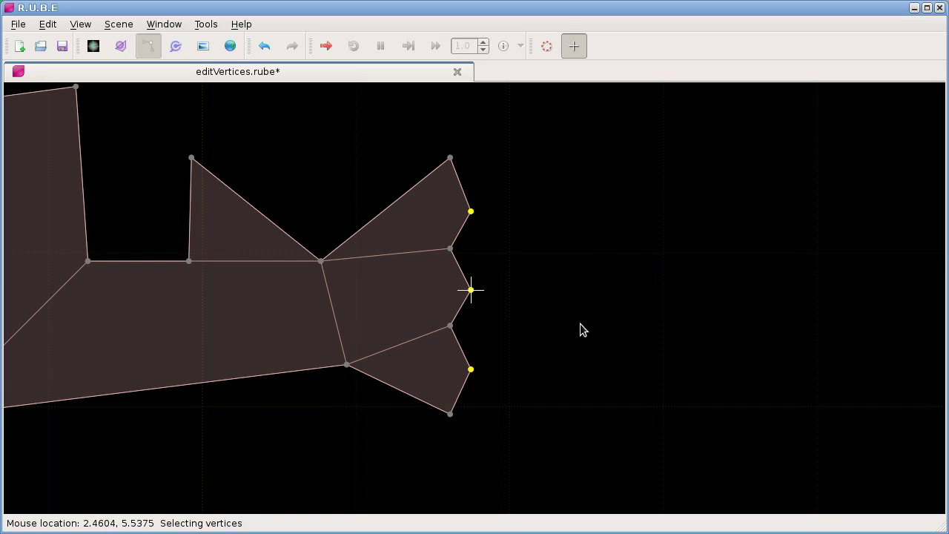
right_click_drag(354, 326, 631, 346)
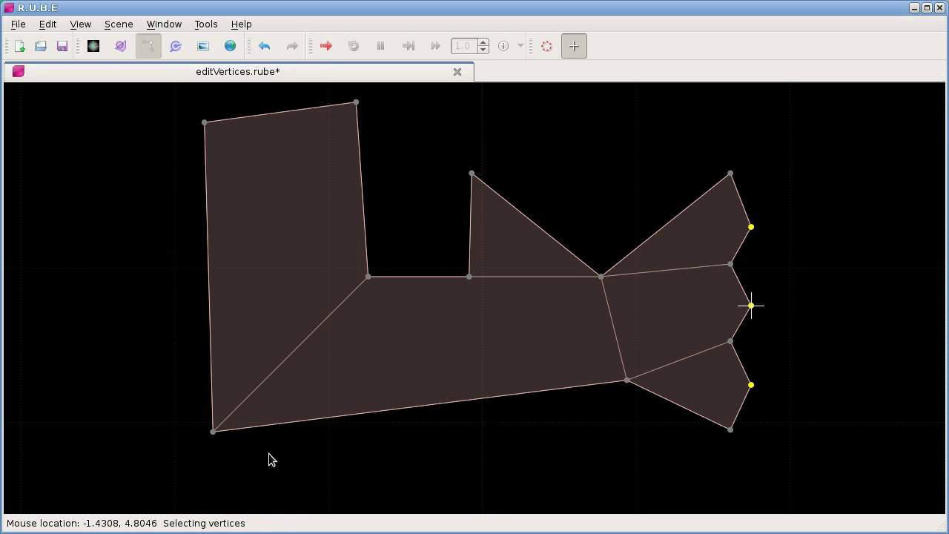
Step: Rotate the whole fixture by about 128 degrees in fixture mode
right_click_drag(436, 462, 539, 451)
right_click_drag(532, 294, 535, 318)
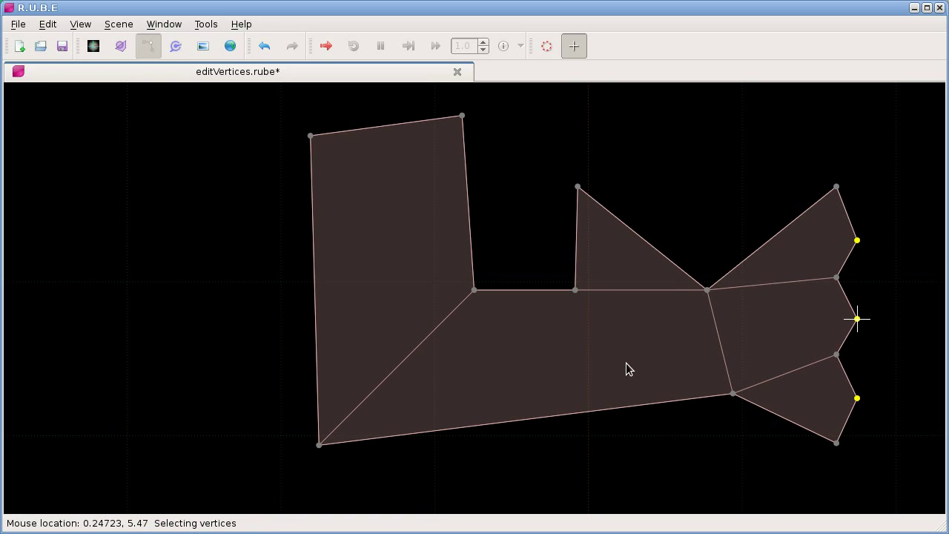
scroll(626, 368, "down", 1)
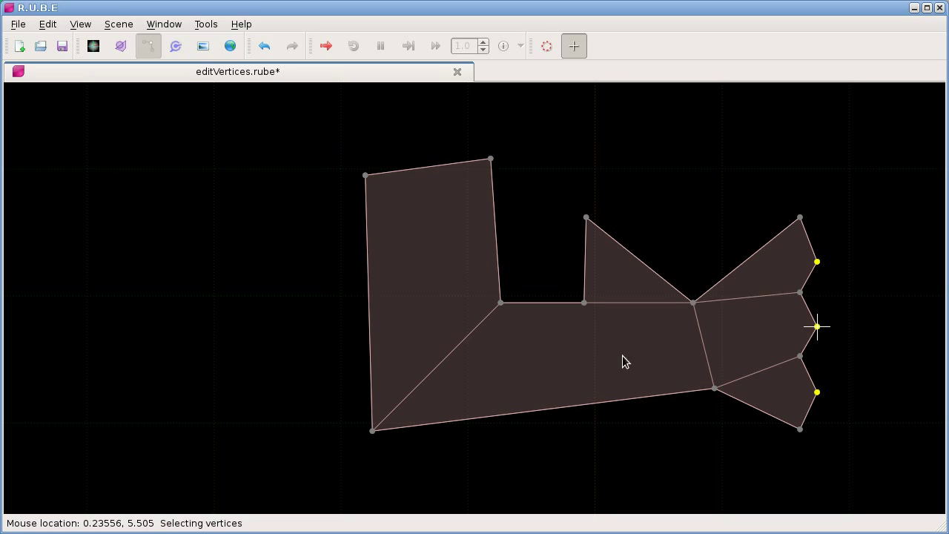
key("Tab")
key("r")
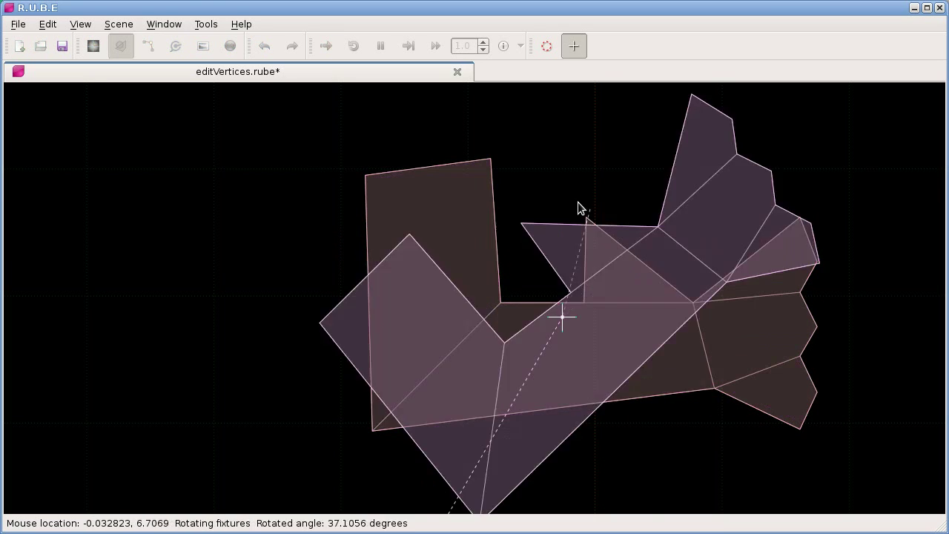
left_click(357, 273)
Step: Shift the rotated fixture up and to the left, deselect it, and return to vertex editing
key("t")
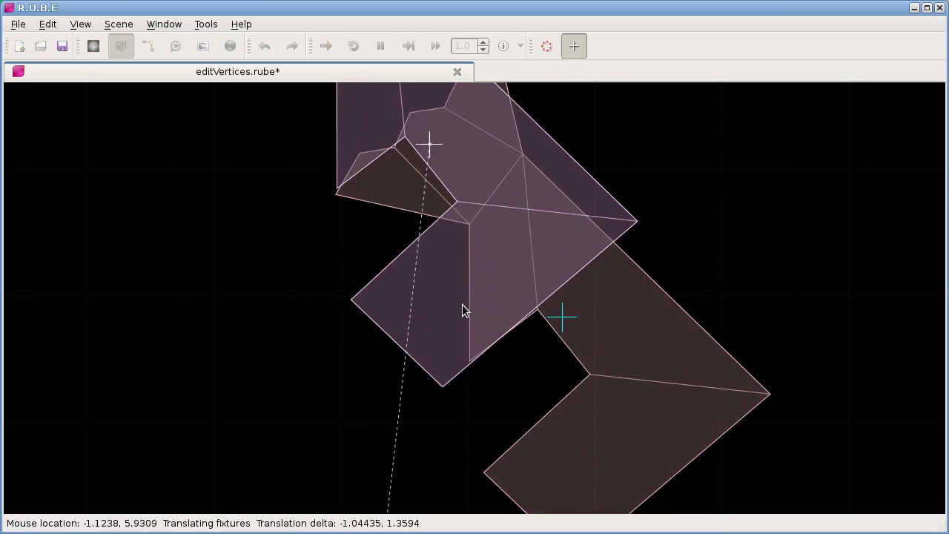
scroll(462, 302, "up", 2)
left_click(475, 310)
left_click(563, 391)
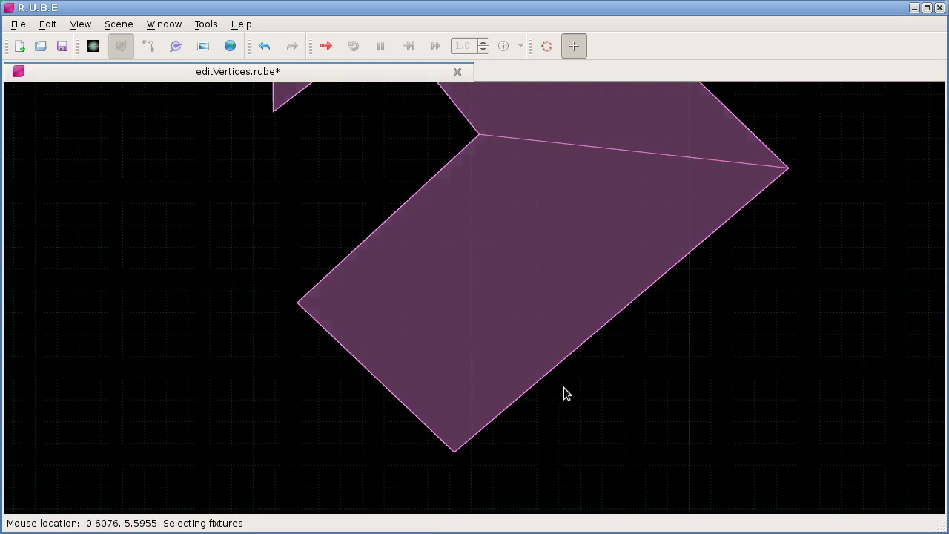
key("Tab")
right_click_drag(559, 422, 529, 392)
scroll(529, 397, "down", 1)
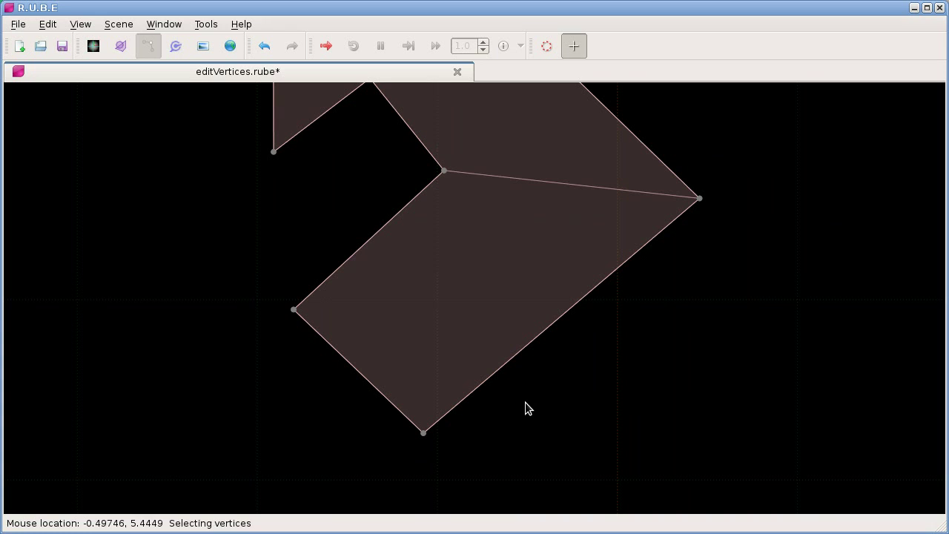
Step: Select the square fixture's bottom corner vertex and enter add-vertex mode
right_click_drag(460, 447, 483, 422)
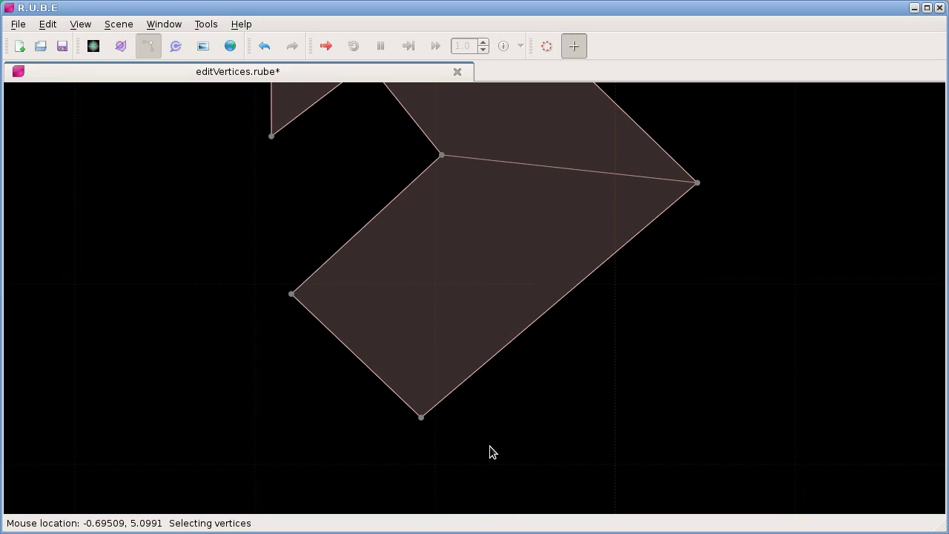
right_click_drag(440, 456, 466, 437)
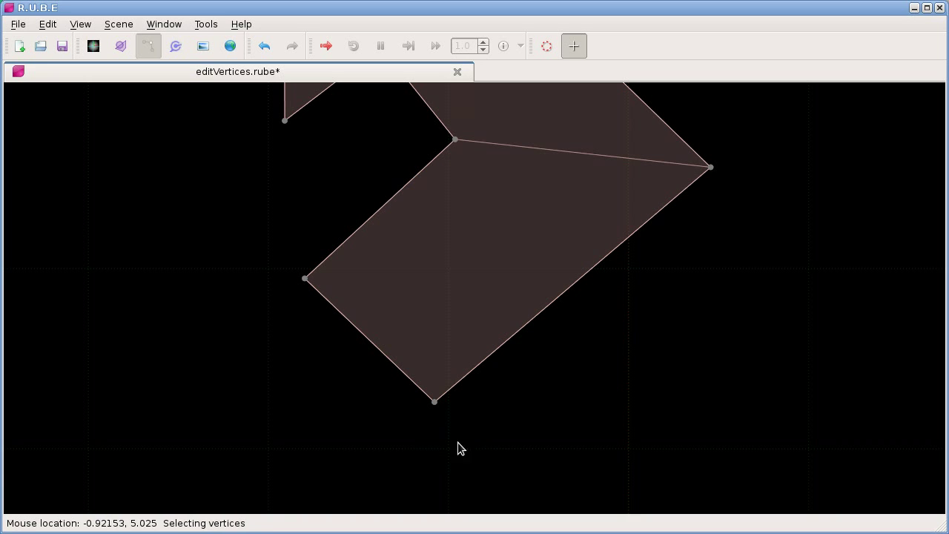
left_click(436, 403)
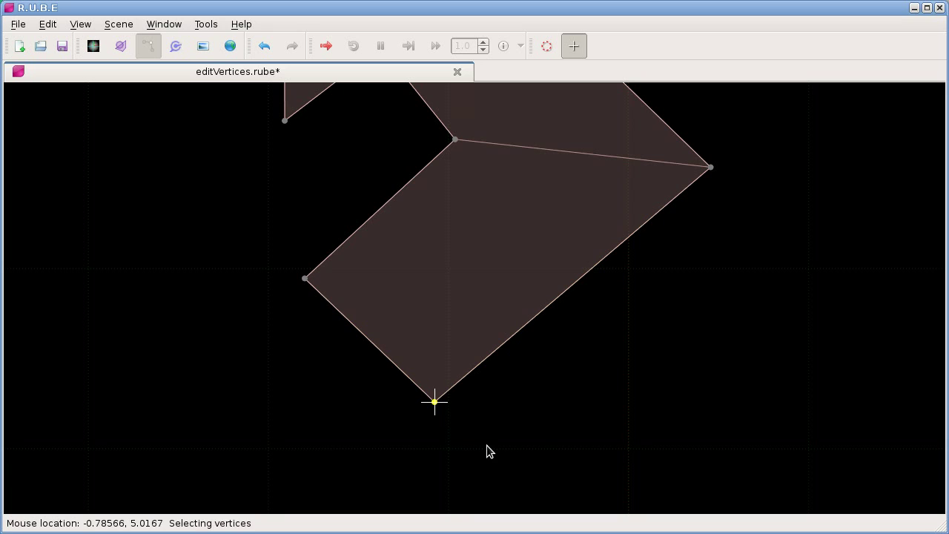
right_click_drag(488, 444, 517, 397)
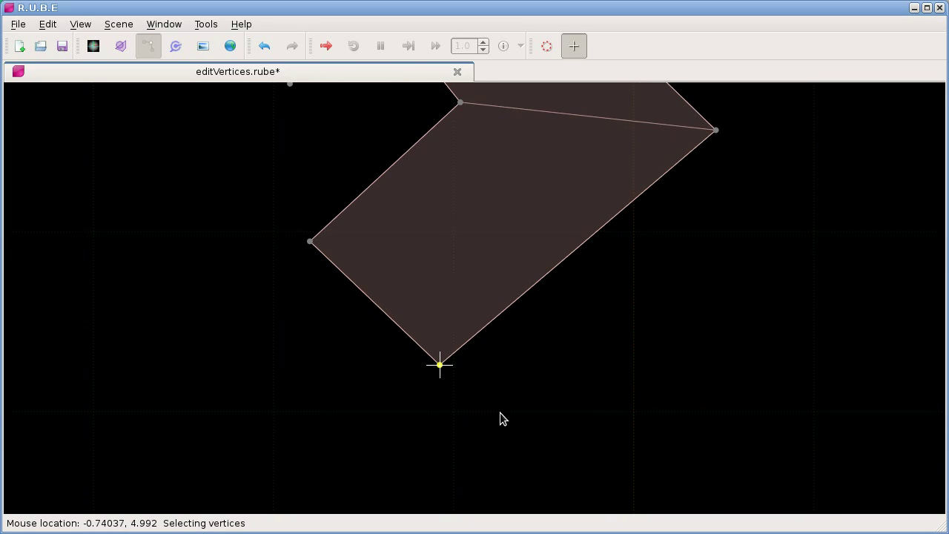
key("ctrl")
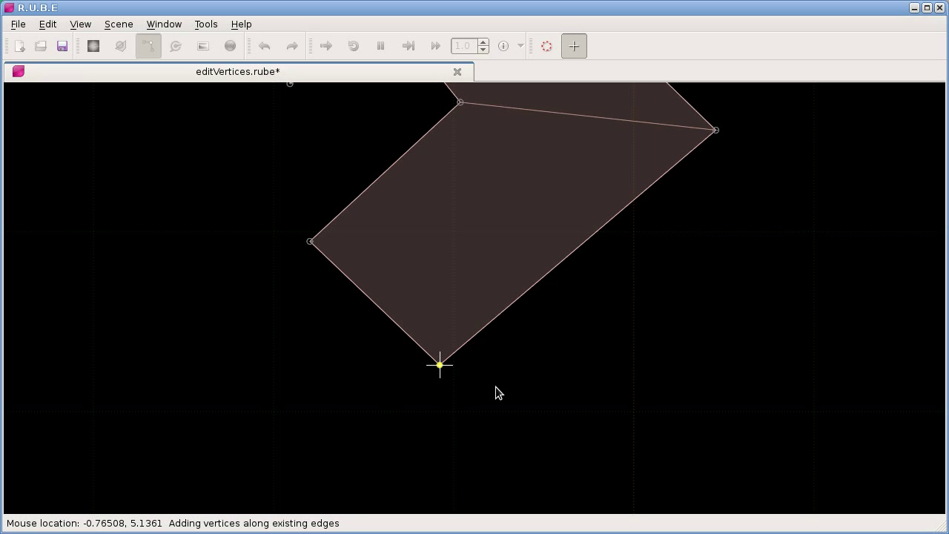
key("a")
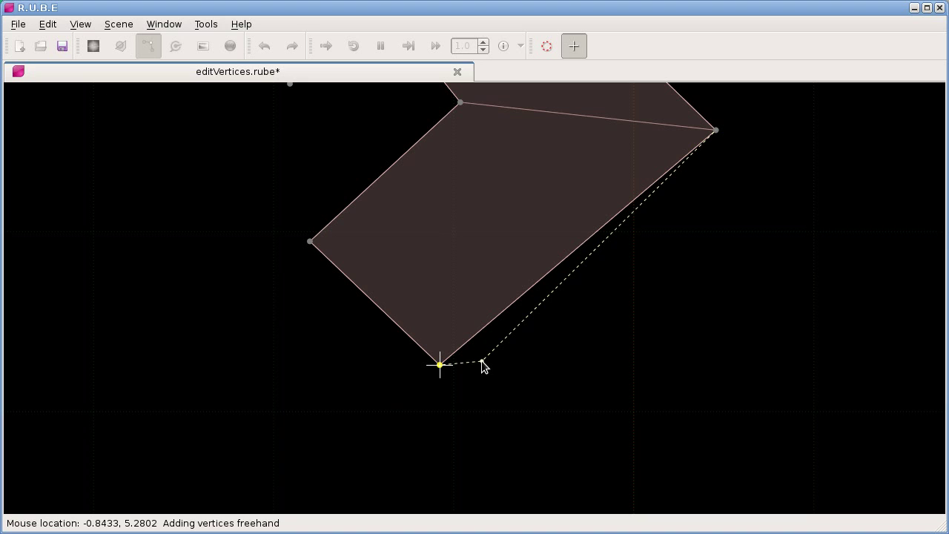
Step: Add eight freehand vertices curving from the bottom corner up the right side to the top
left_click(632, 303)
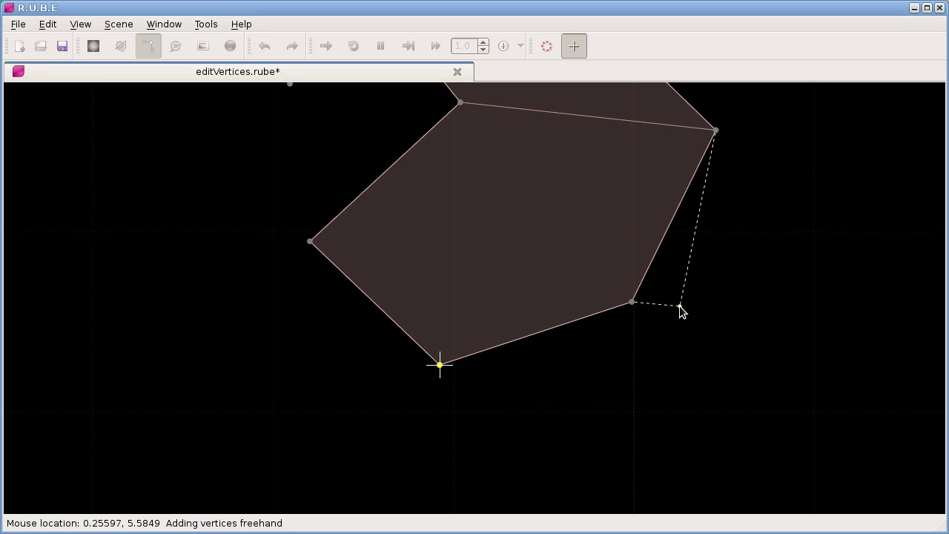
left_click(684, 308)
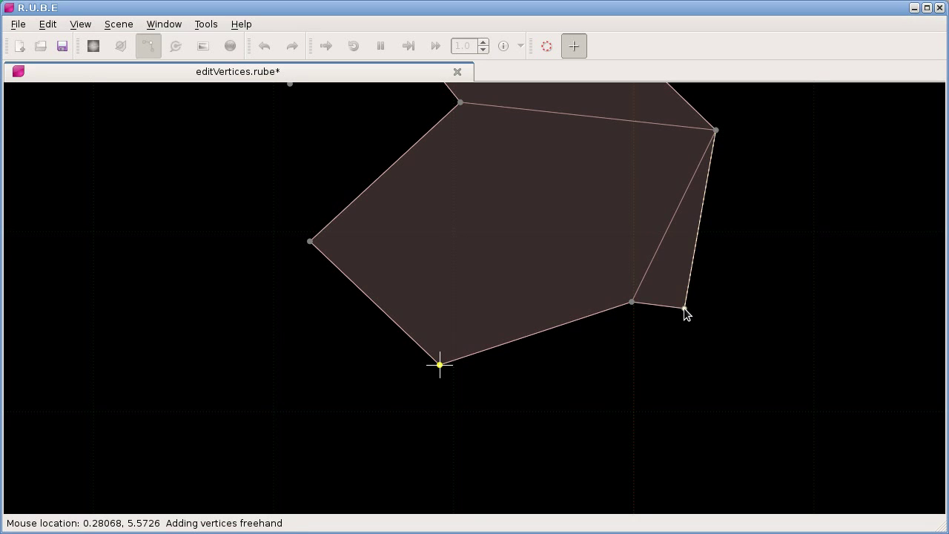
left_click(723, 296)
left_click(754, 280)
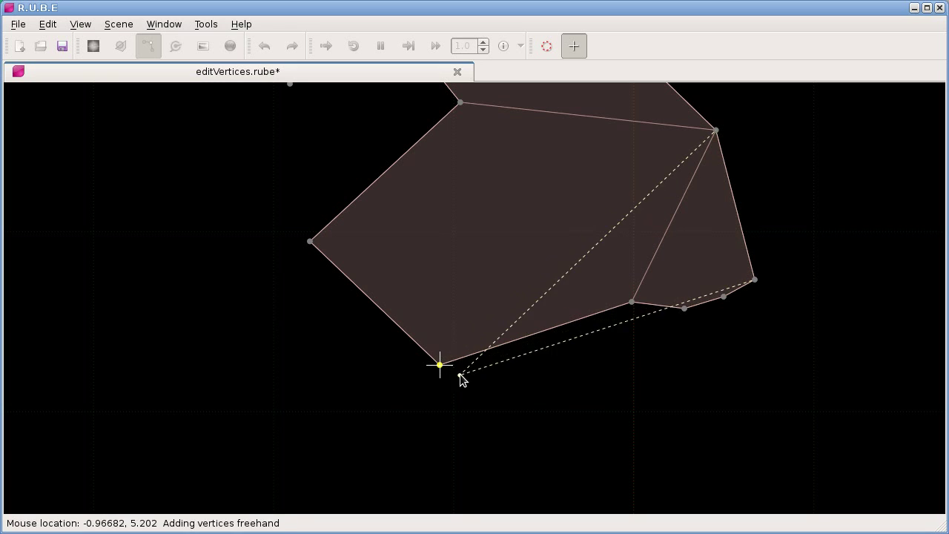
left_click(779, 256)
left_click(785, 222)
left_click(779, 175)
left_click(768, 138)
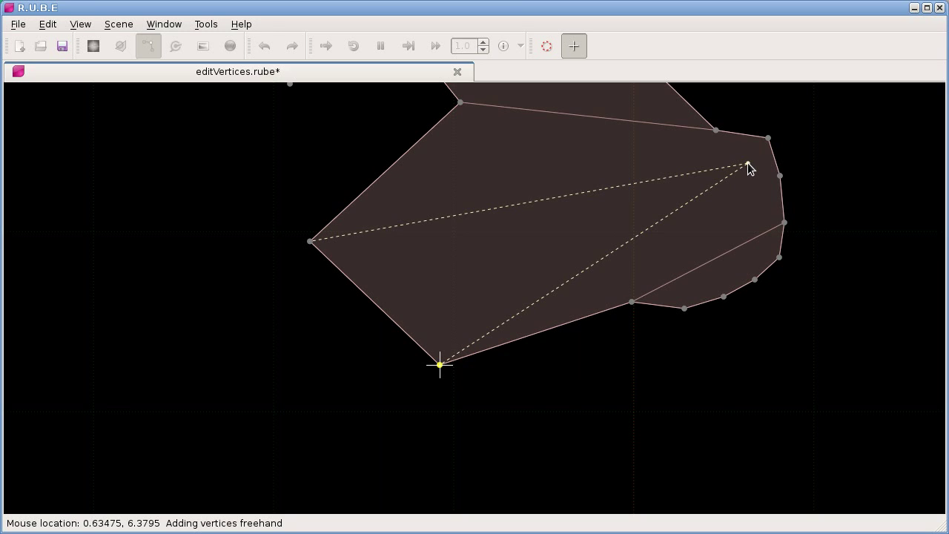
Step: Finish adding vertices, then select the polygon's bottom vertex
key("Escape")
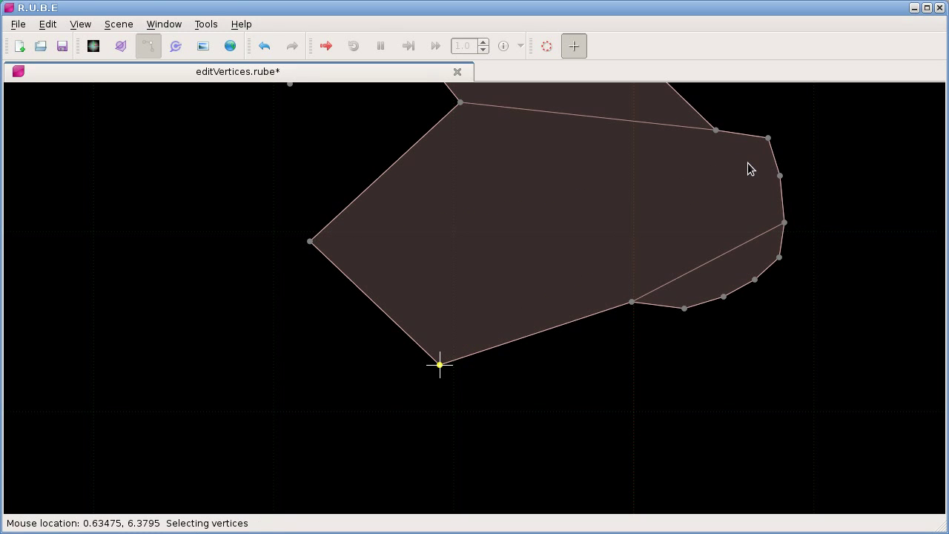
left_click_drag(585, 227, 791, 364)
left_click(714, 377)
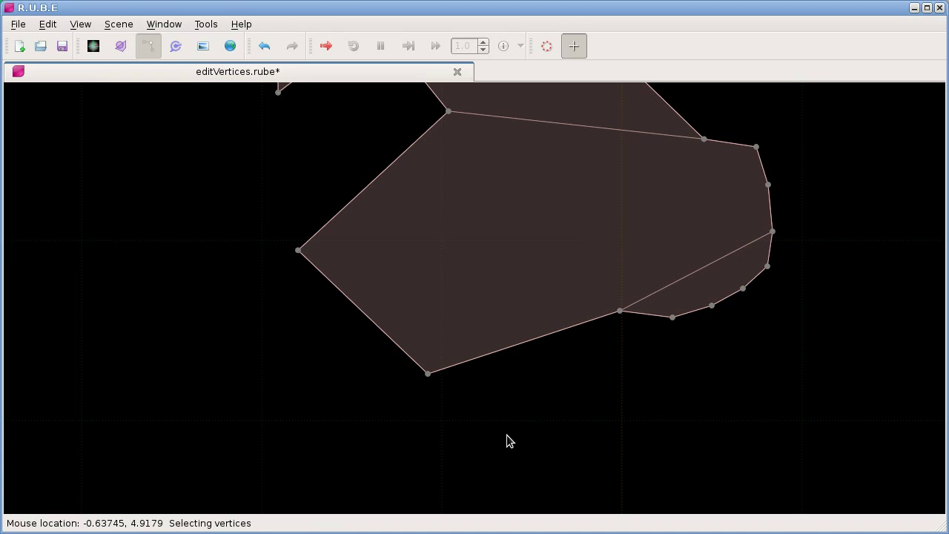
left_click(428, 373)
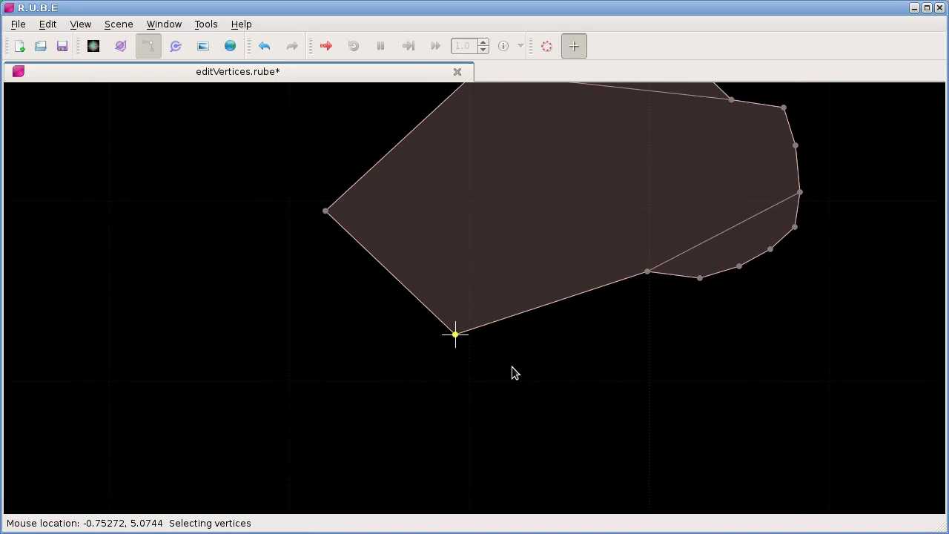
Step: Add three trial vertices out along the lower-left edge
key("a")
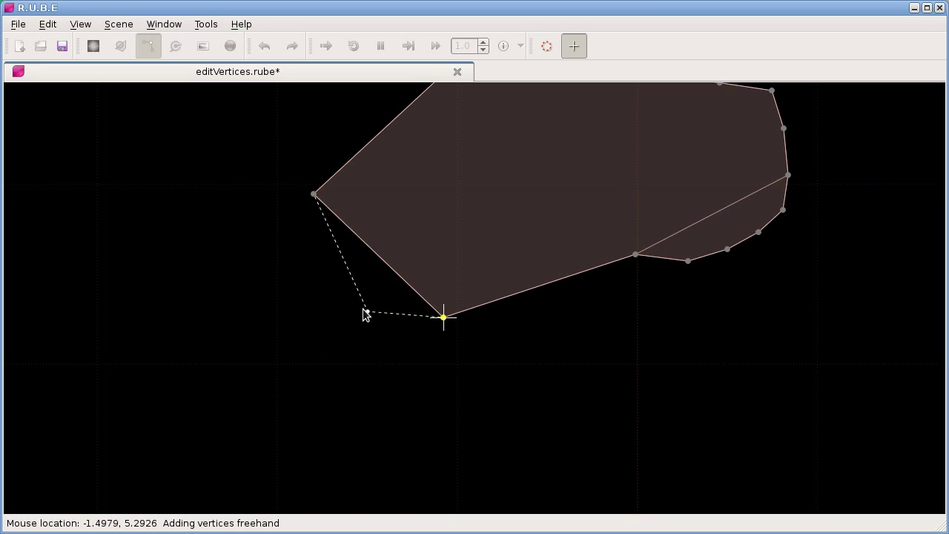
left_click(409, 307)
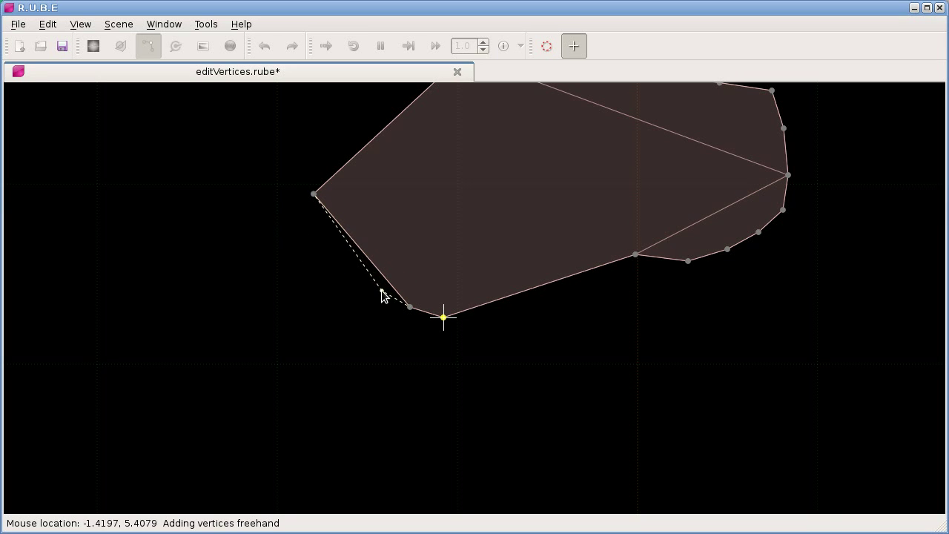
left_click(375, 287)
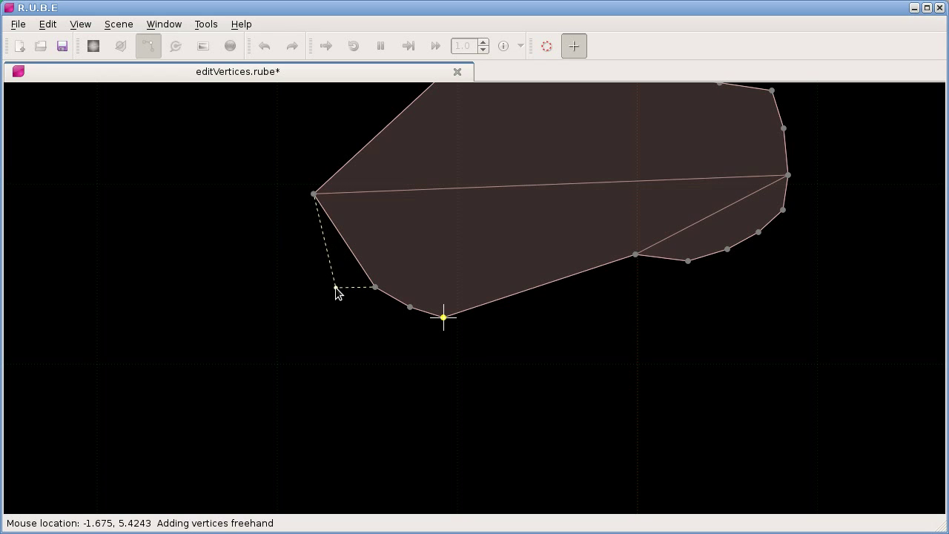
left_click(334, 289)
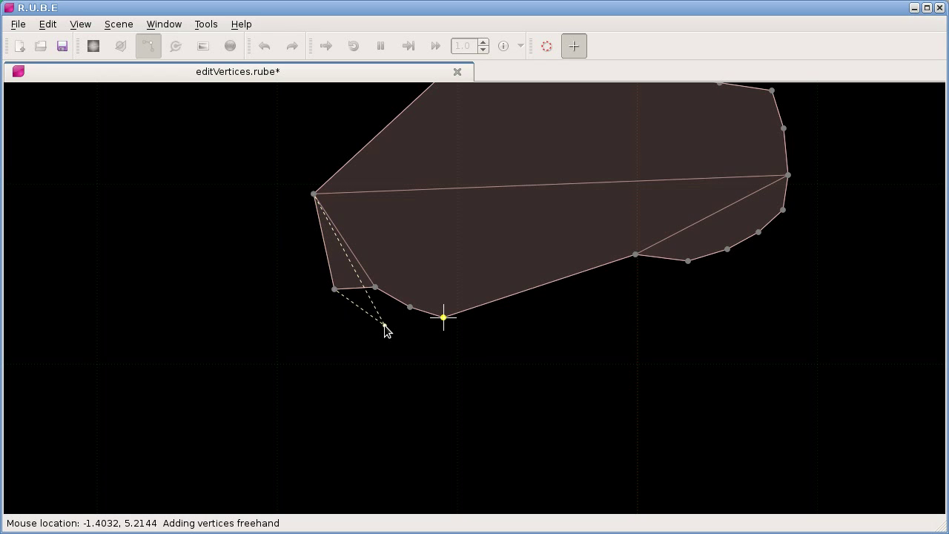
key("Escape")
Step: Undo the trial vertices and re-enter freehand add-vertex mode
key("ctrl+z")
key("ctrl+z")
key("ctrl+z")
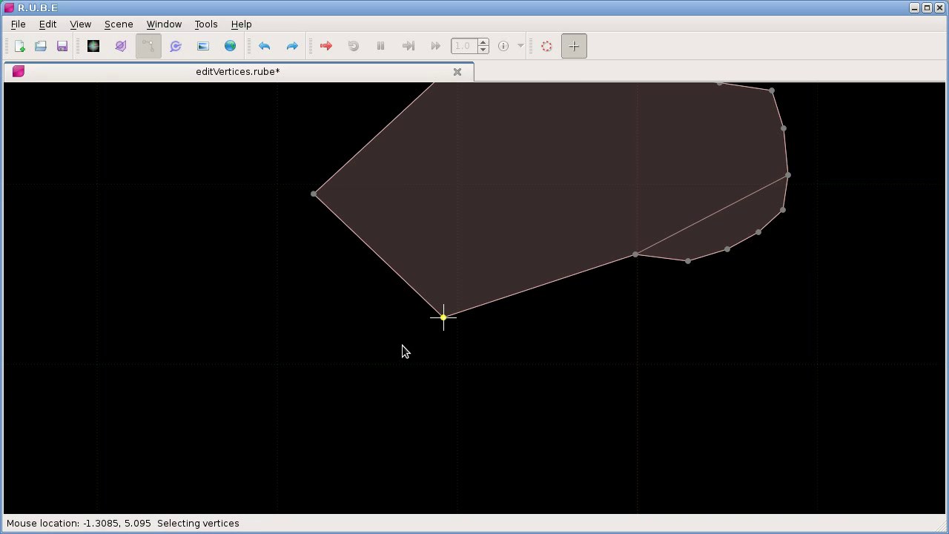
key("ctrl")
key("shift")
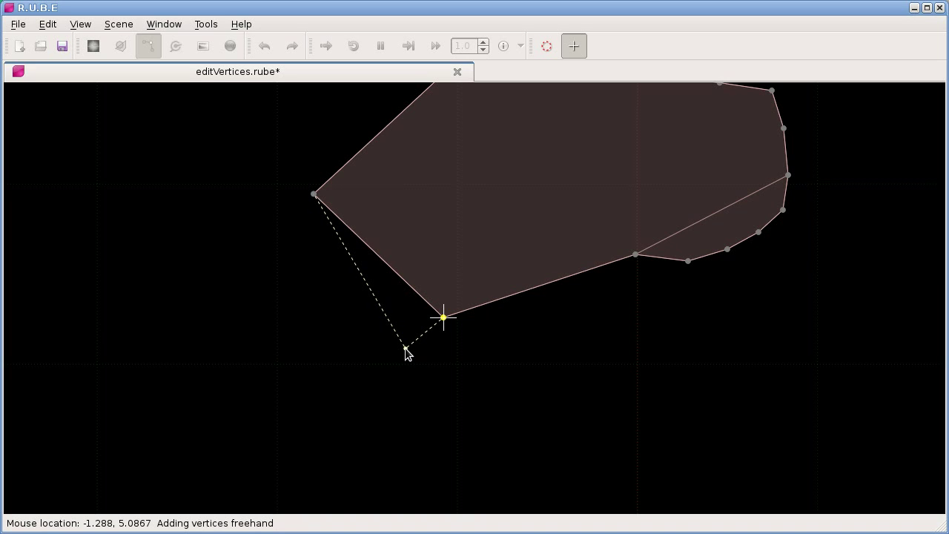
Step: Add freehand vertices tracing the spiral's inner curl and its lower arc rightward
left_click(435, 289)
left_click(446, 257)
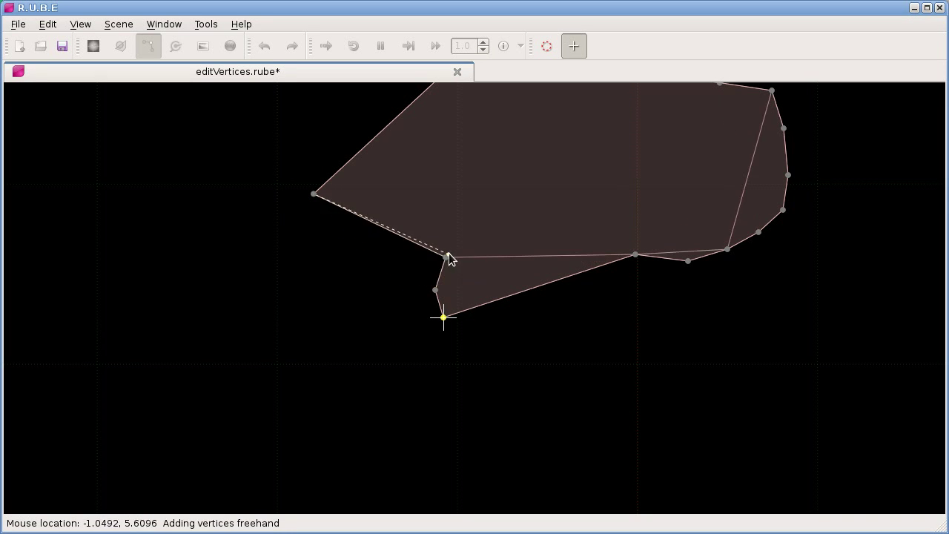
left_click(476, 236)
left_click(508, 240)
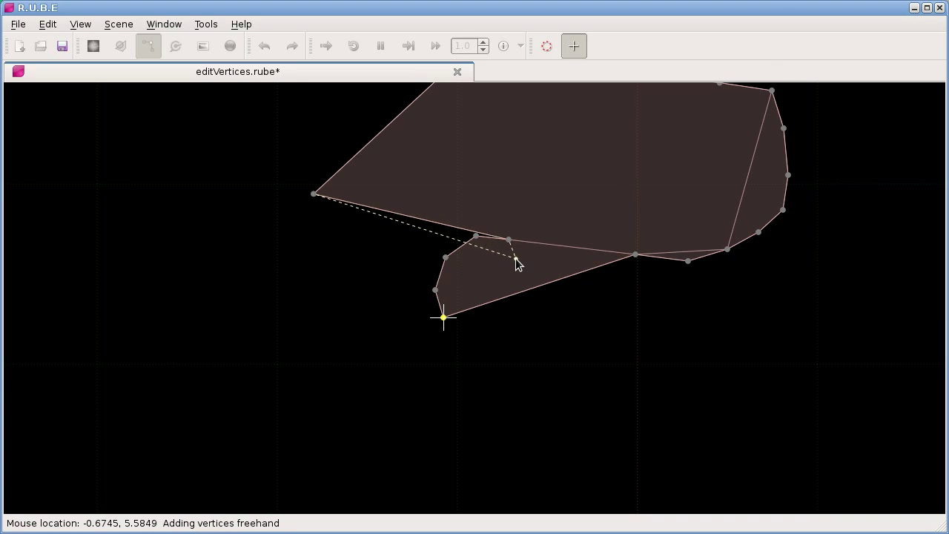
left_click(515, 258)
left_click(490, 268)
left_click(469, 267)
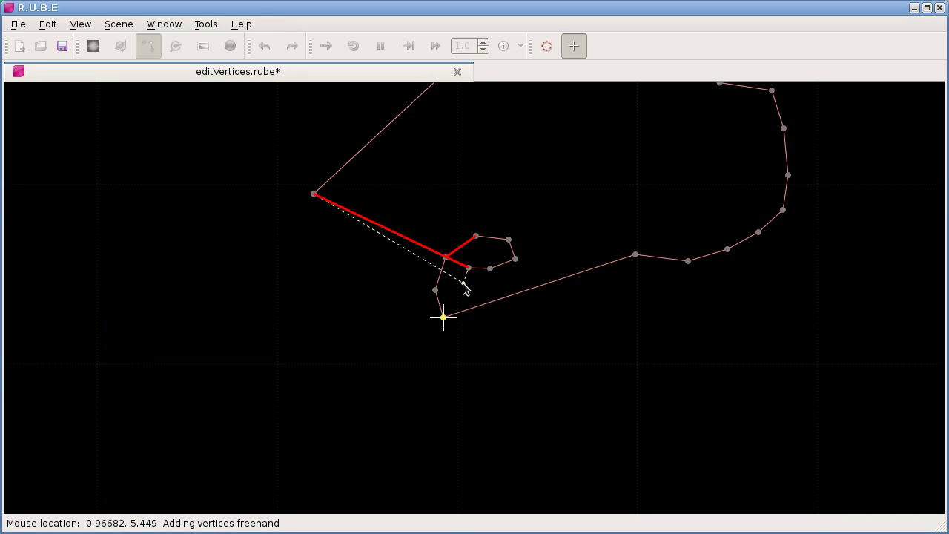
left_click(462, 283)
left_click(478, 288)
left_click(510, 281)
left_click(542, 265)
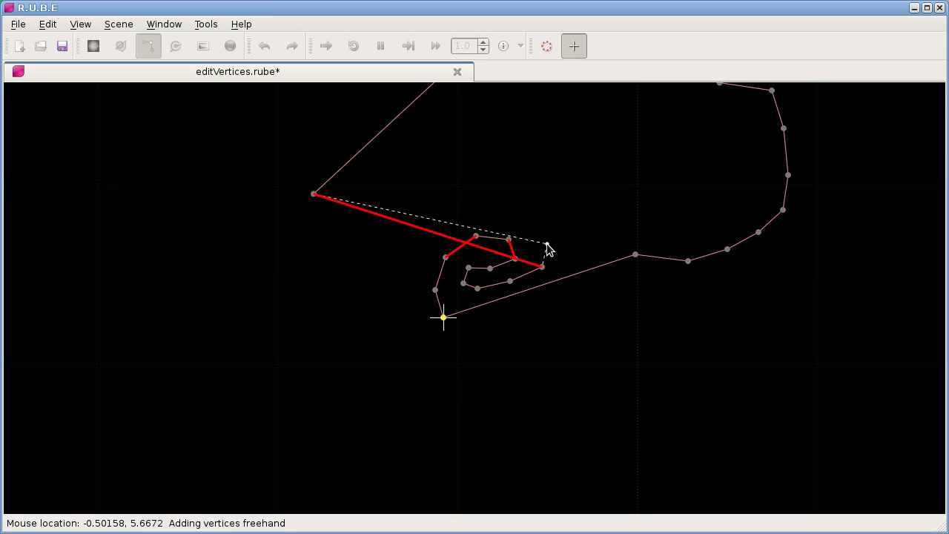
Step: Continue the spiral's outer arc over the top, down the left side and around the tail
left_click(547, 244)
left_click(541, 221)
left_click(519, 195)
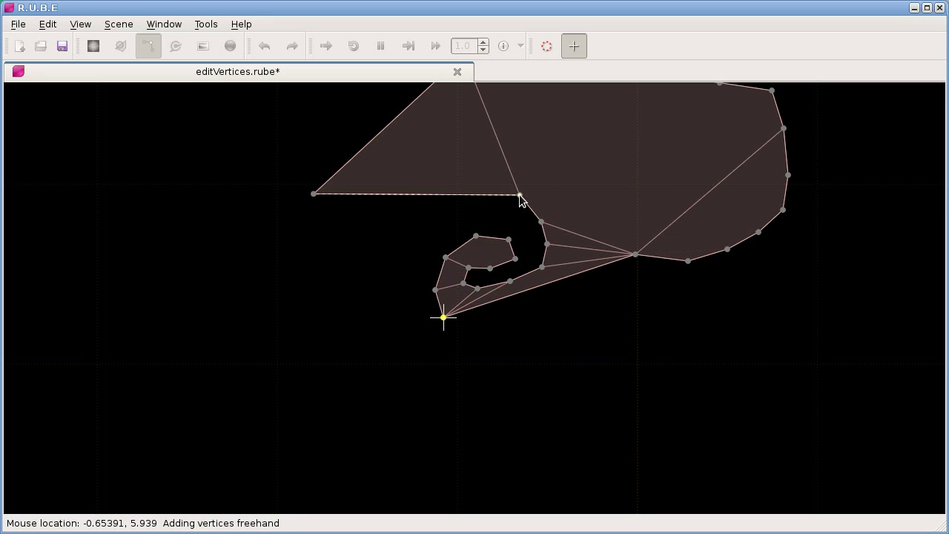
left_click(492, 176)
left_click(455, 176)
left_click(420, 189)
left_click(412, 212)
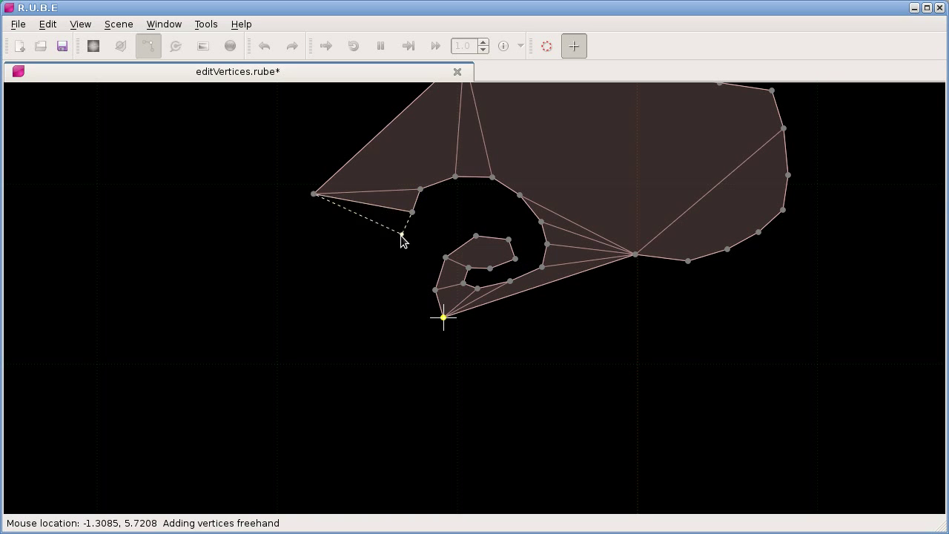
left_click(398, 254)
left_click(398, 296)
left_click(412, 326)
left_click(447, 366)
left_click(495, 373)
left_click(549, 353)
Step: Add vertices along the outer curl's bottom and up its left side toward the top-left
left_click(608, 332)
left_click(622, 366)
left_click(608, 394)
left_click(584, 410)
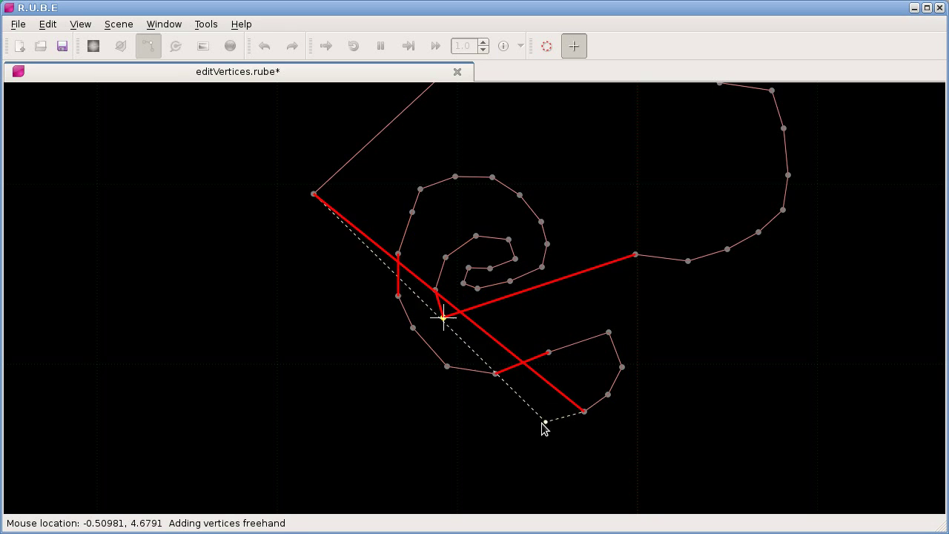
left_click(509, 432)
left_click(466, 436)
left_click(428, 440)
left_click(358, 419)
left_click(270, 327)
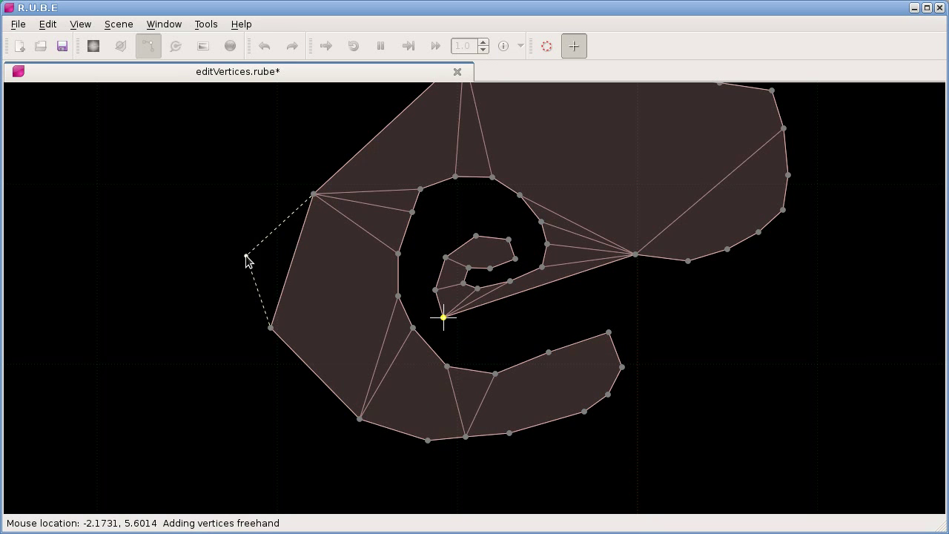
left_click(263, 242)
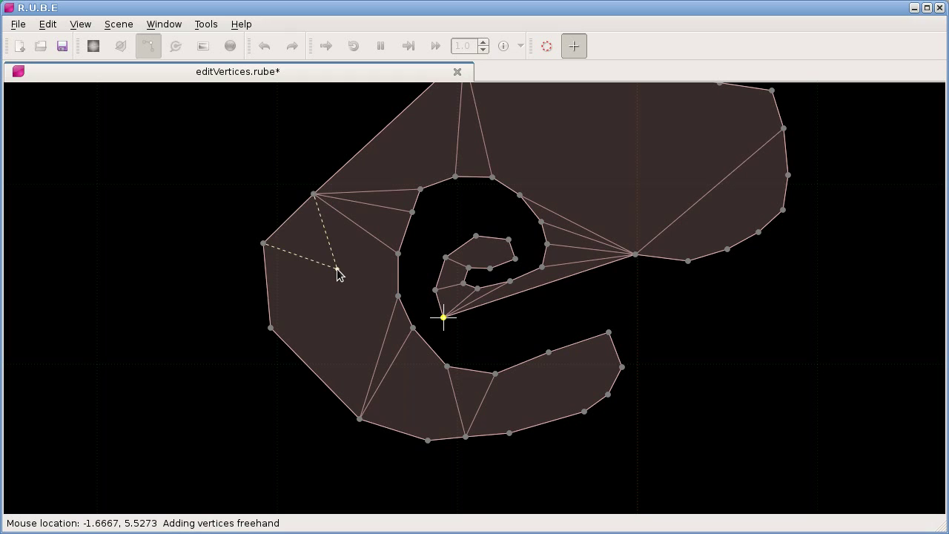
left_click(270, 207)
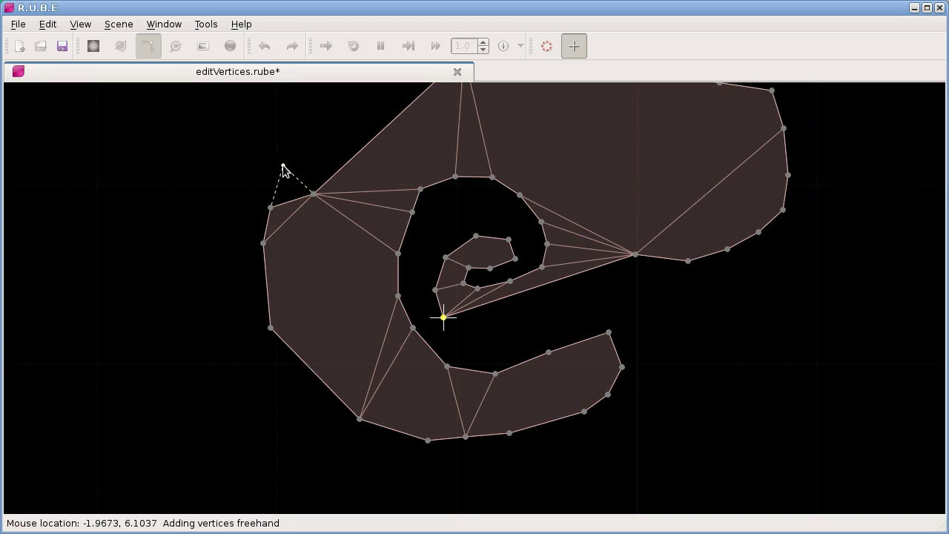
Step: Toggle between edge and freehand vertex-add modes, then return to vertex selection with the spiral unchanged
key("Escape")
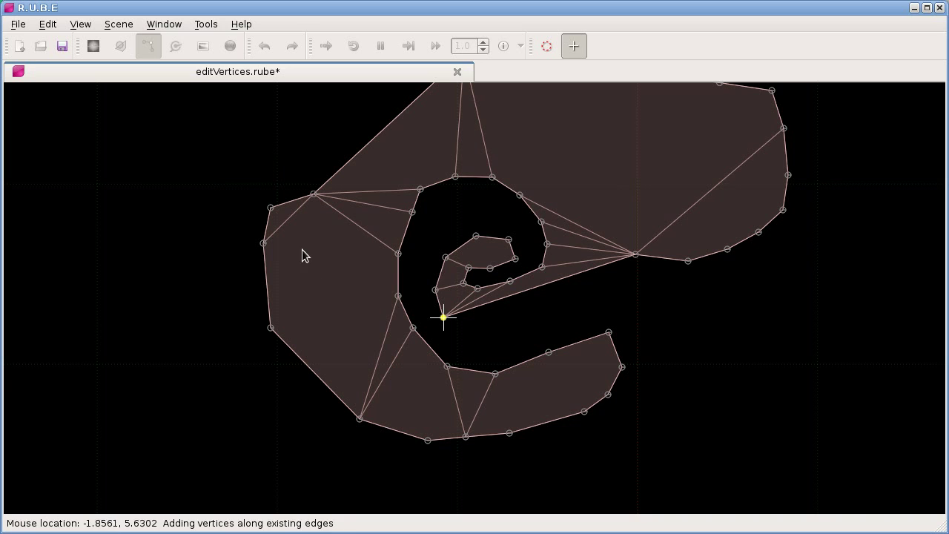
key("v")
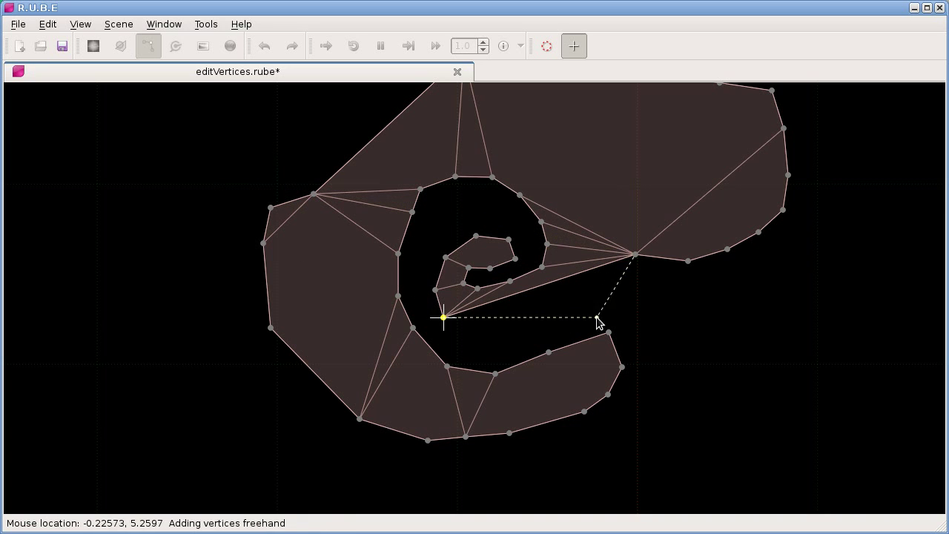
key("Escape")
key("v")
key("Escape")
key("v")
key("Escape")
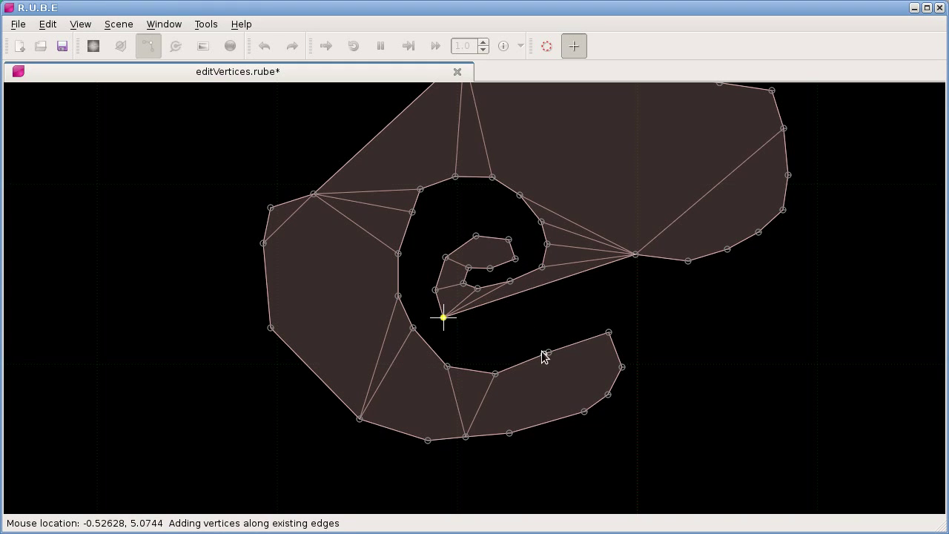
key("v")
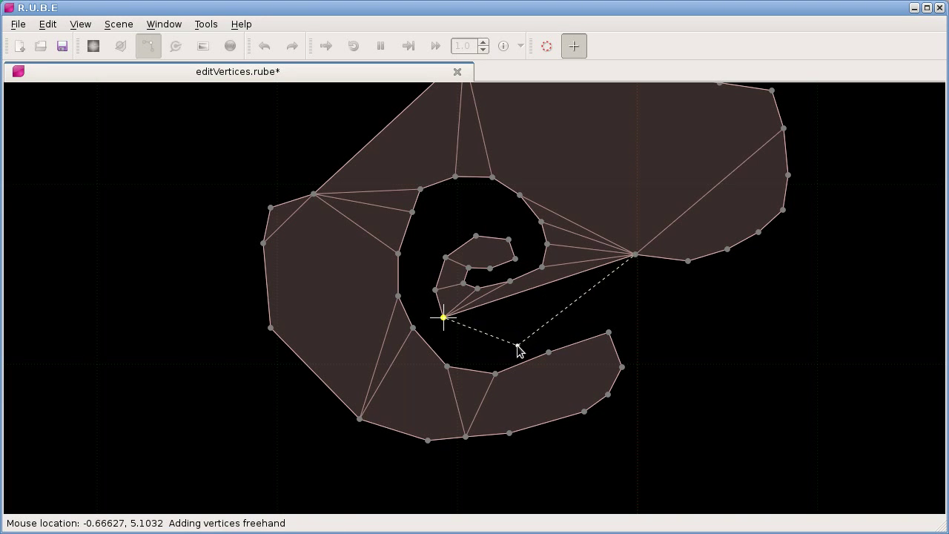
key("v")
key("v")
key("v")
key("v")
key("Escape")
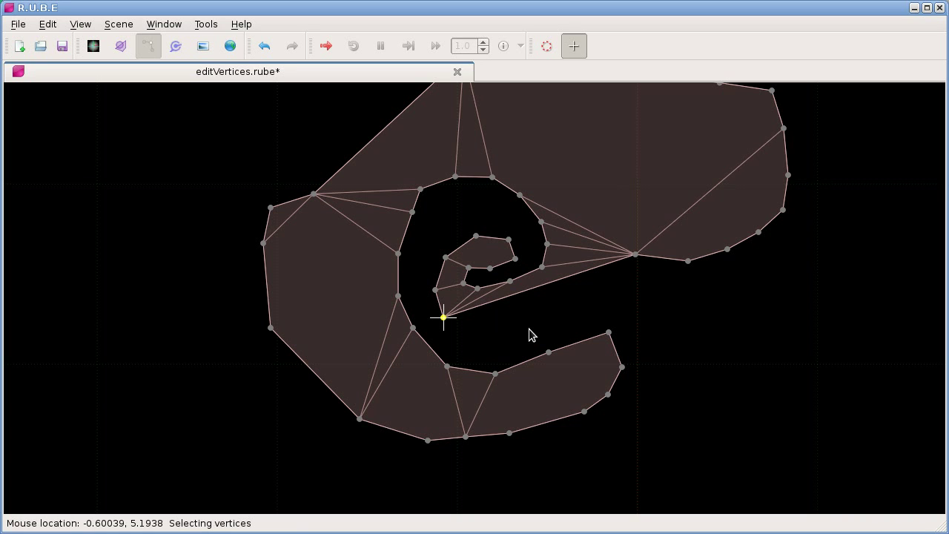
Step: Pan the view so the spiral sits on the right with empty canvas to its left
scroll(531, 335, "down", 2)
scroll(531, 335, "up", 1)
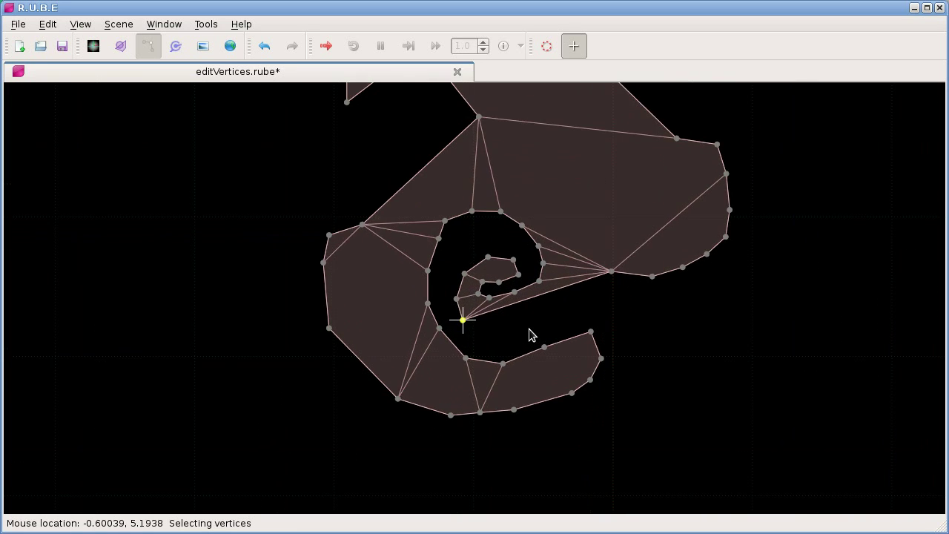
scroll(532, 335, "down", 3)
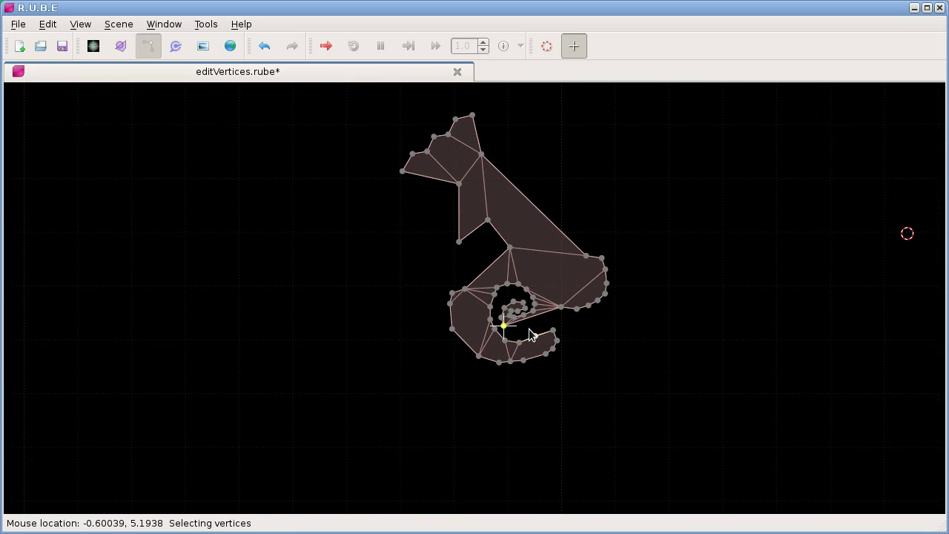
scroll(531, 335, "up", 3)
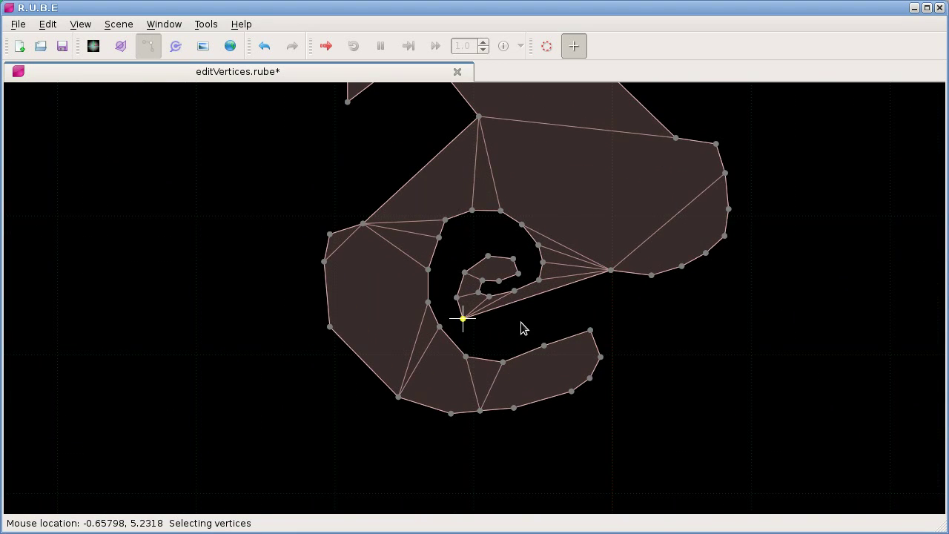
right_click_drag(219, 266, 535, 278)
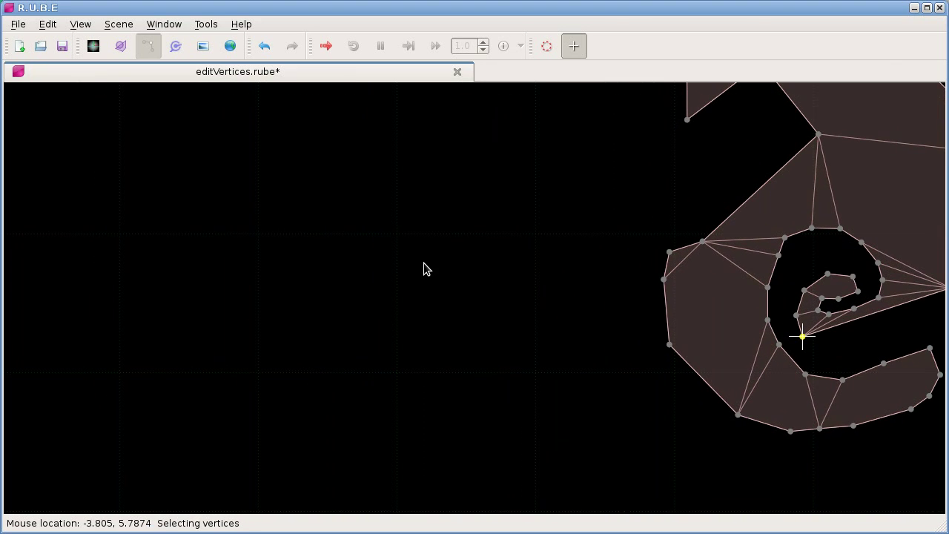
right_click_drag(337, 304, 304, 303)
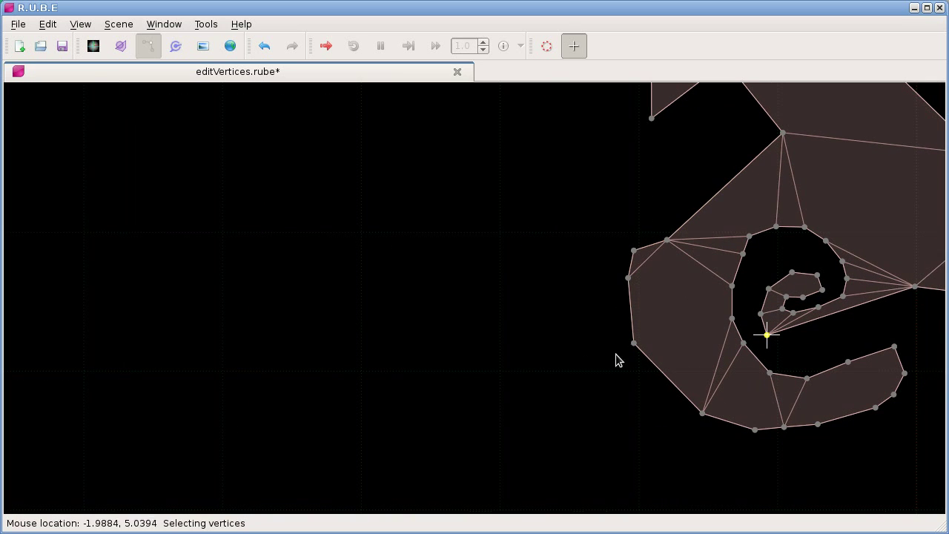
right_click_drag(417, 294, 434, 297)
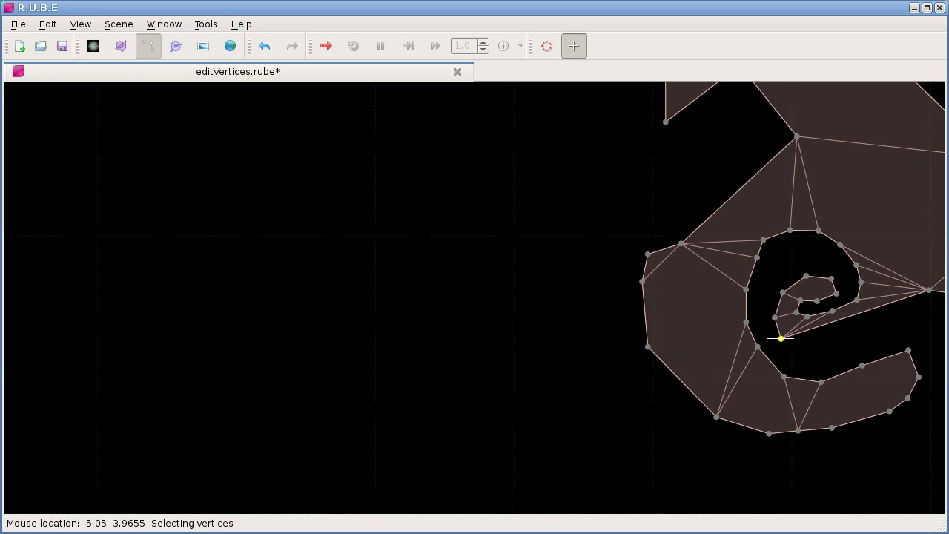
key("alt+Tab")
Step: Drag truck.png from the images folder onto the R.U.B.E canvas left of the spiral
double_click(553, 339)
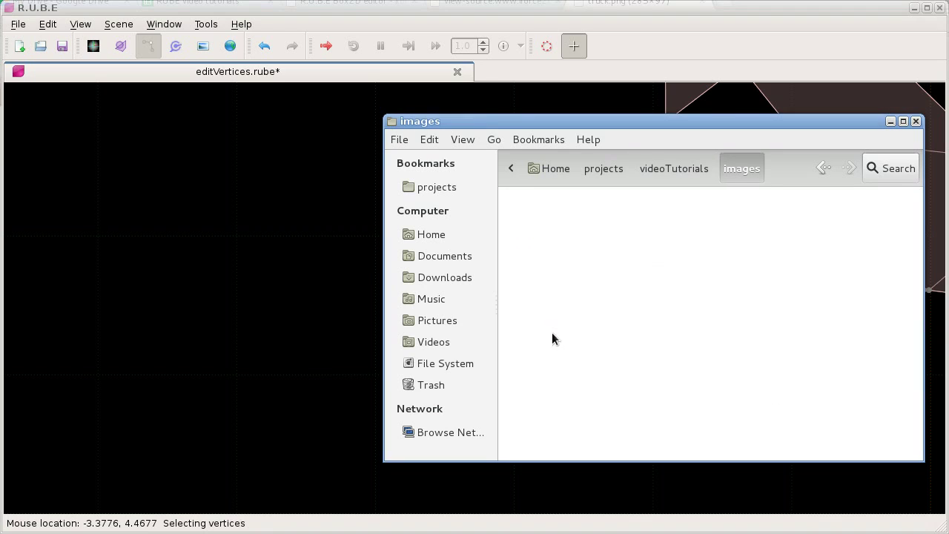
left_click_drag(674, 313, 236, 253)
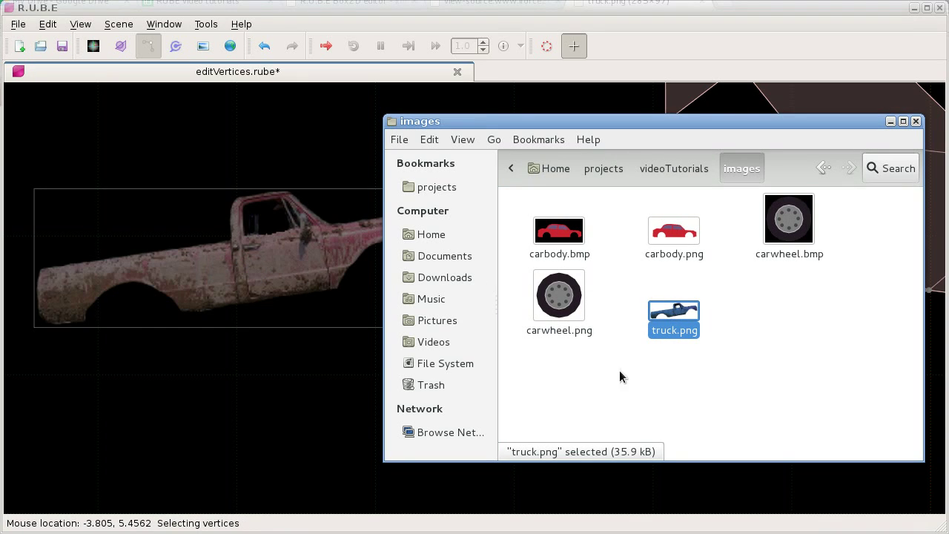
right_click_drag(220, 300, 420, 334)
Step: Zoom in and centre the truck image in the view
scroll(420, 334, "up", 1)
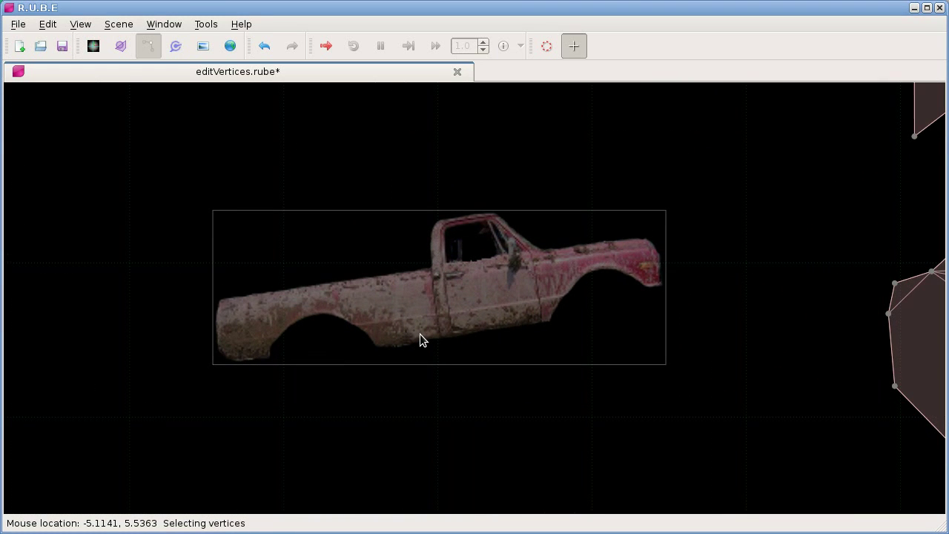
scroll(434, 324, "up", 2)
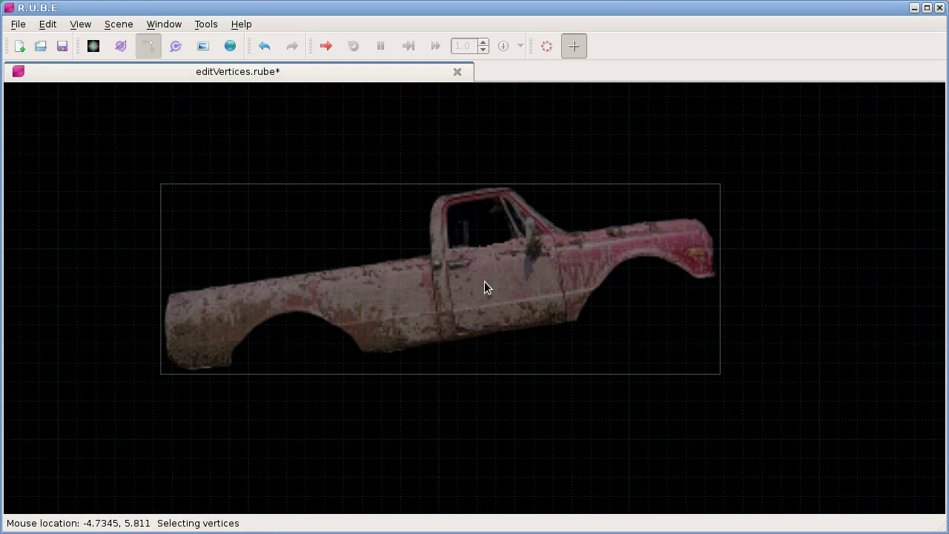
scroll(487, 283, "up", 1)
scroll(486, 281, "up", 1)
scroll(486, 282, "down", 2)
right_click_drag(486, 282, 520, 284)
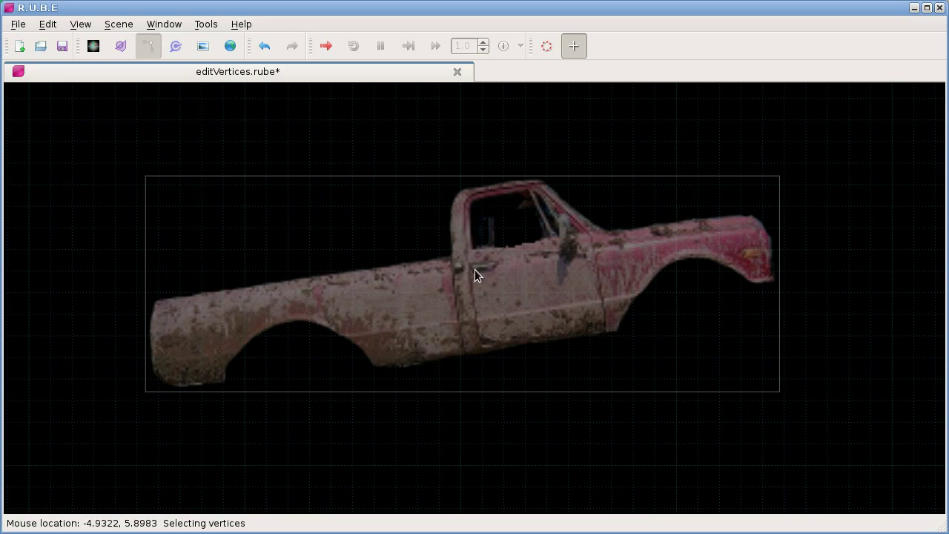
Step: Place the cursor marker on the truck's door and bring up the Add > Add body choices
key("c")
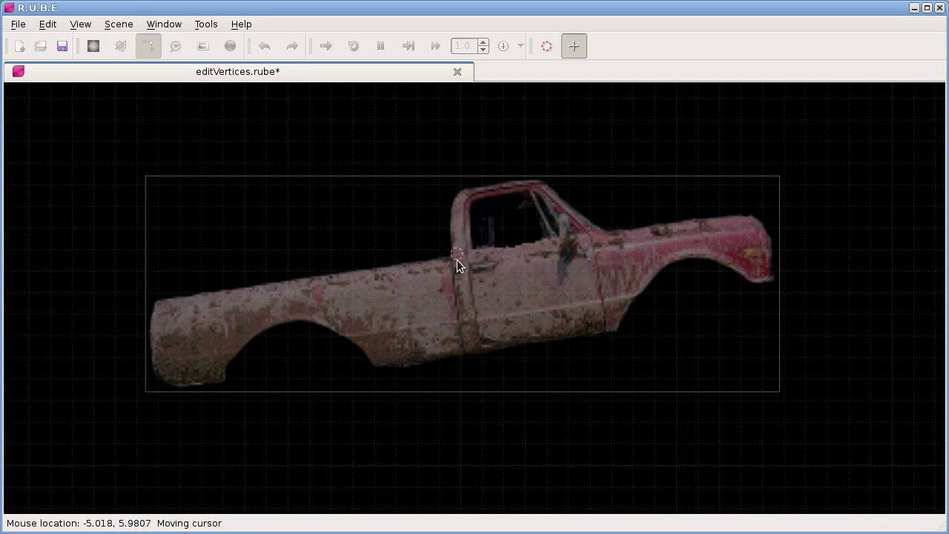
left_click(503, 288)
right_click(538, 299)
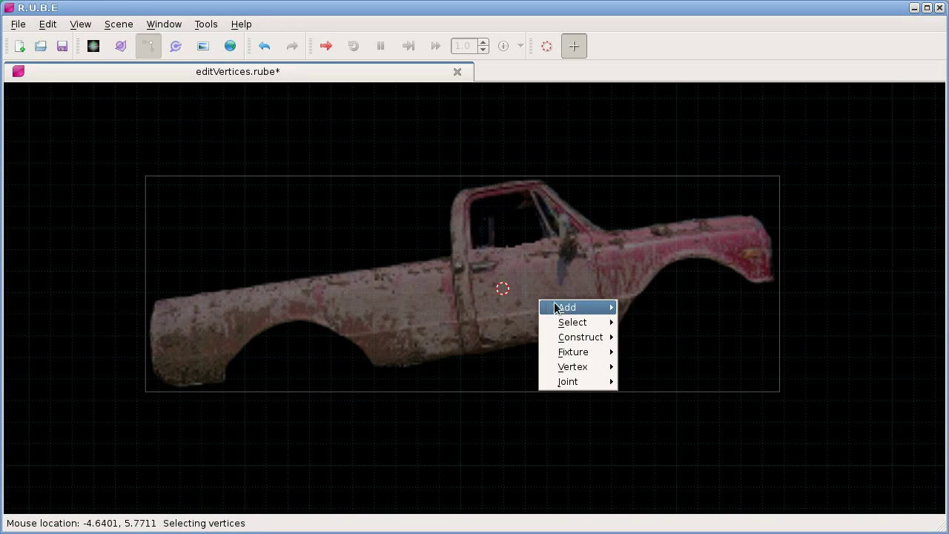
mouse_move(572, 308)
mouse_move(681, 310)
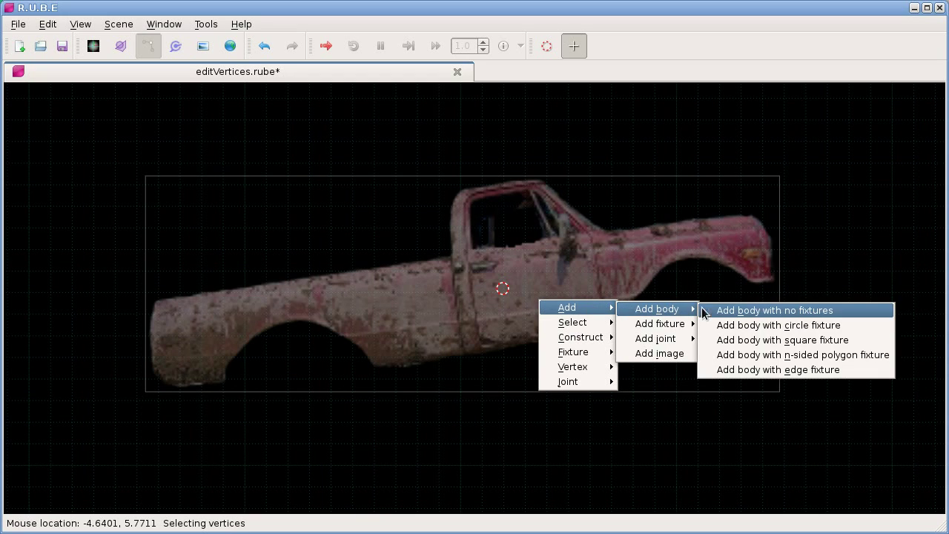
Step: Add a body with a square fixture and move its top corners onto the cab roof
left_click(774, 341)
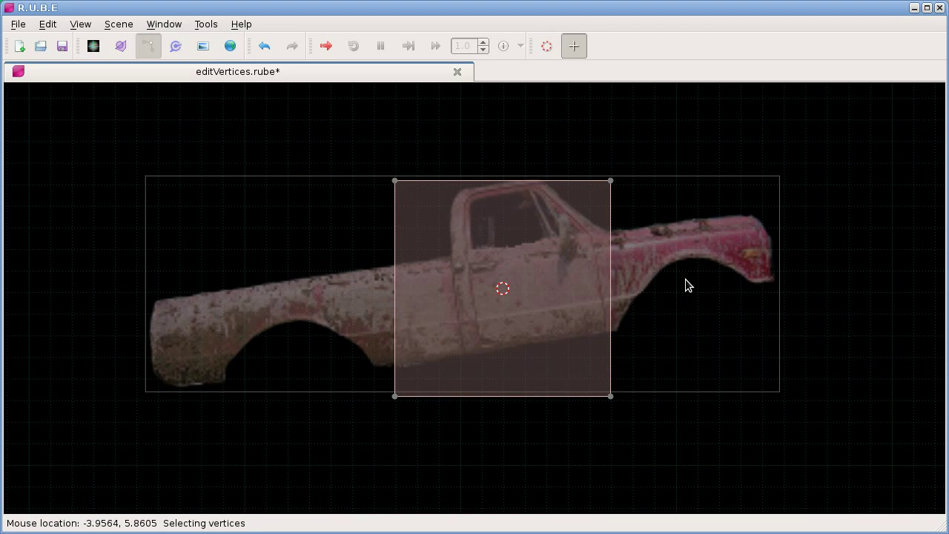
key("g")
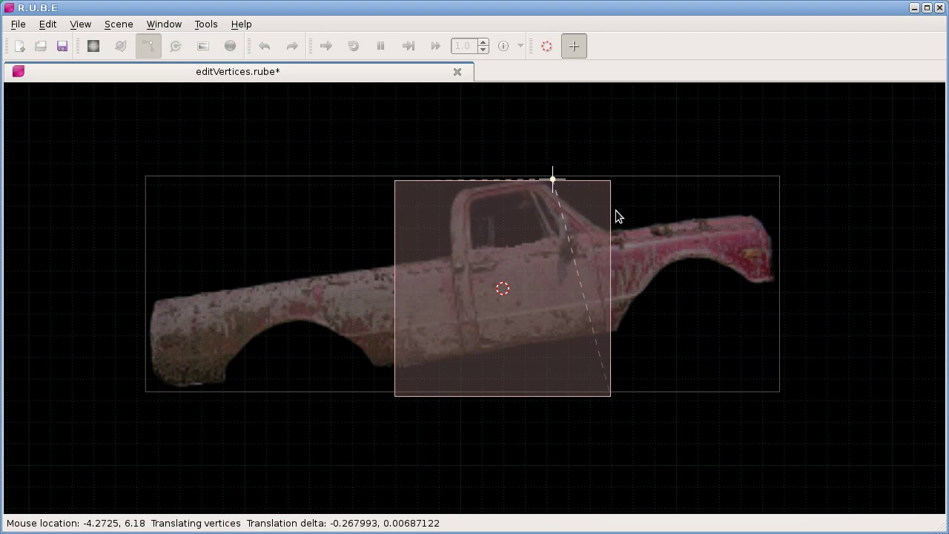
left_click(607, 216)
left_click(395, 180)
key("g")
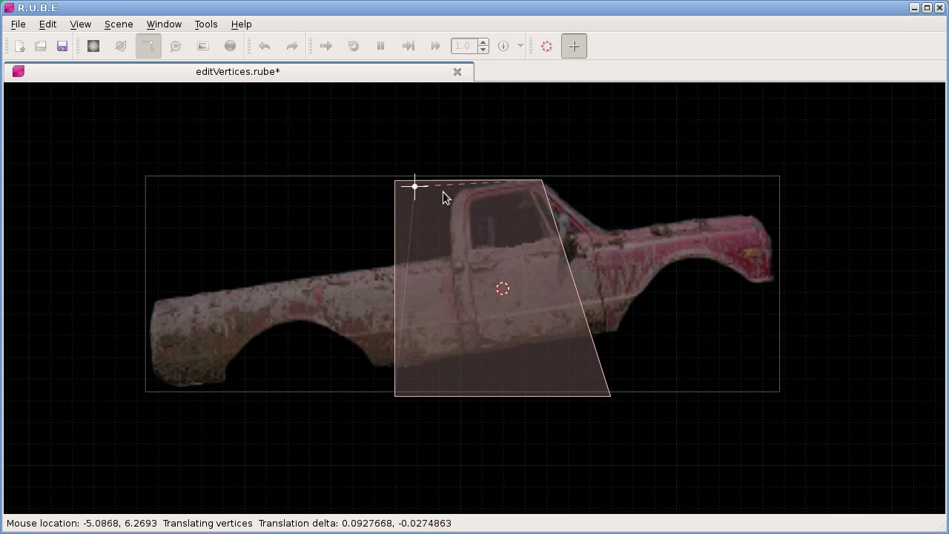
left_click(483, 200)
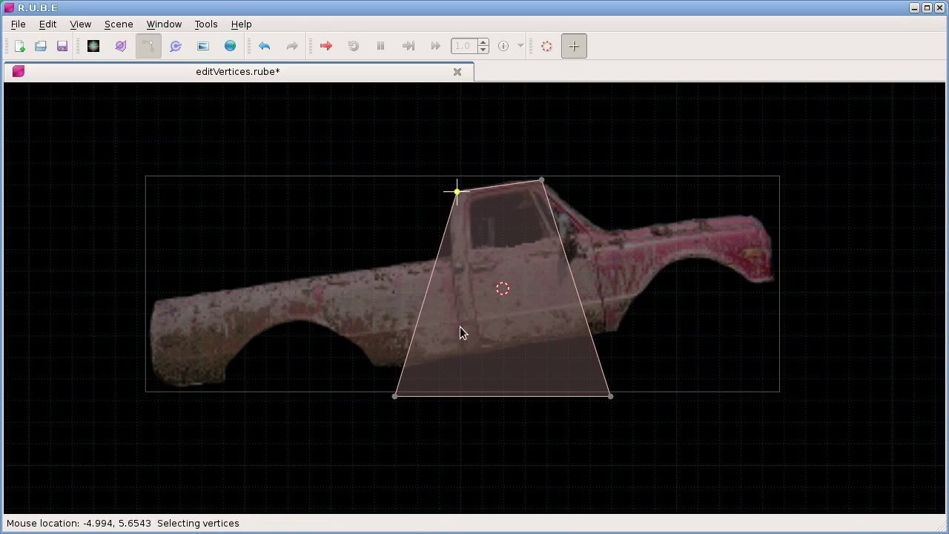
Step: Move the square's bottom corners to the wheel arch and below the door's front
left_click(404, 387)
key("g")
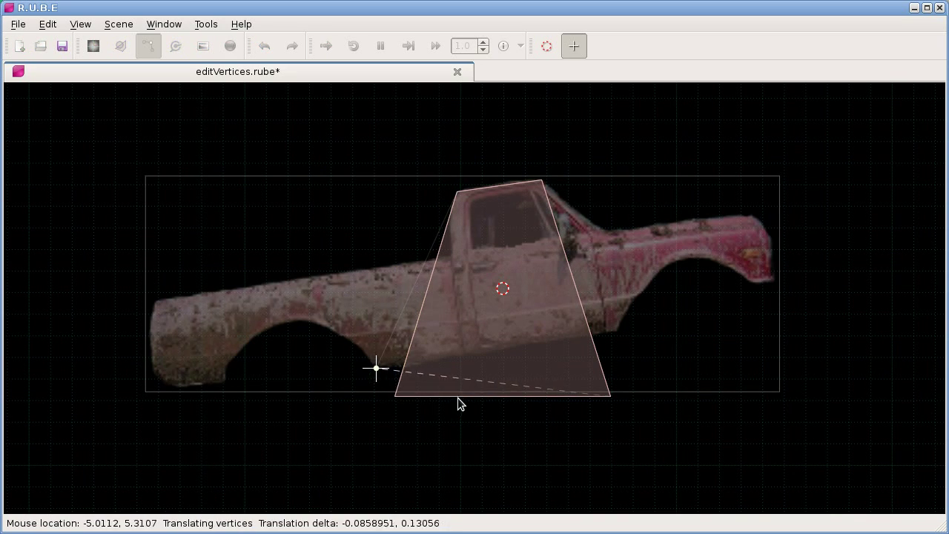
left_click(457, 397)
left_click(609, 397)
key("g")
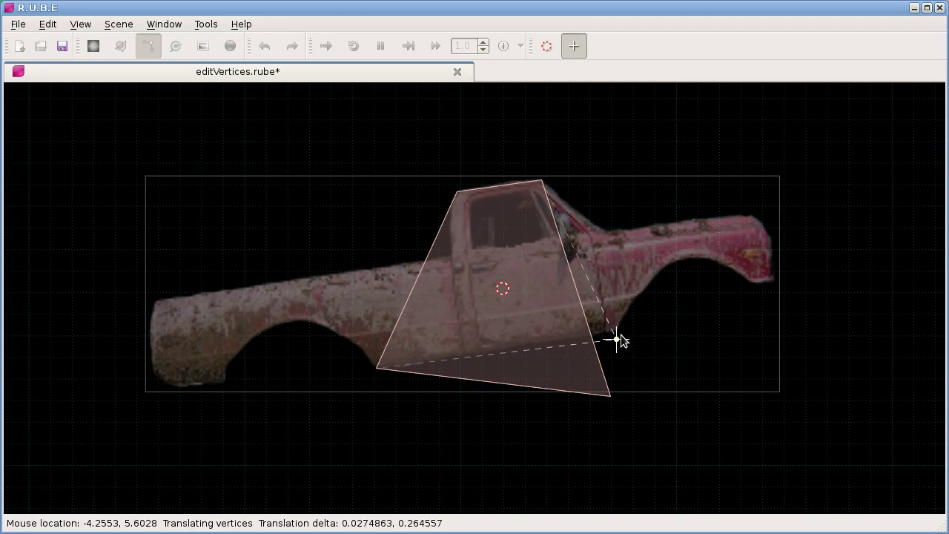
left_click(620, 327)
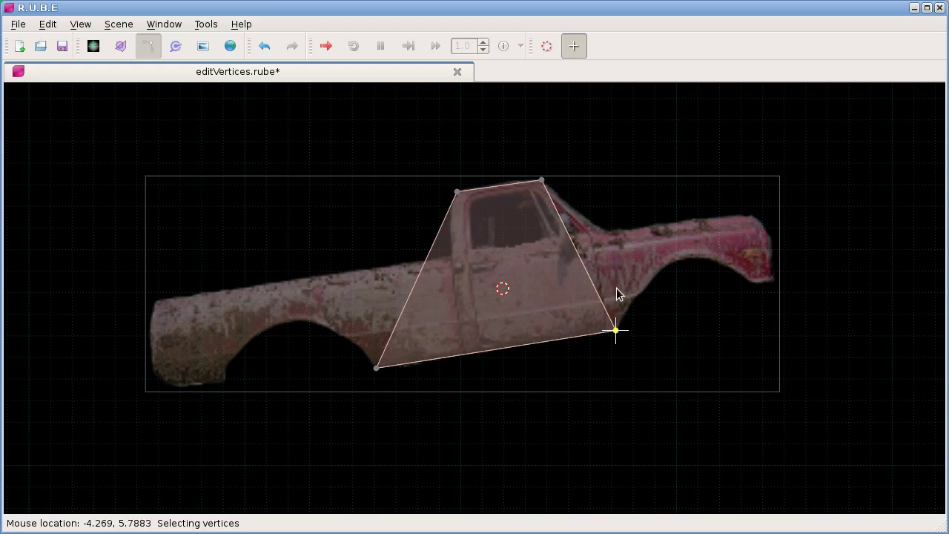
left_click(550, 187)
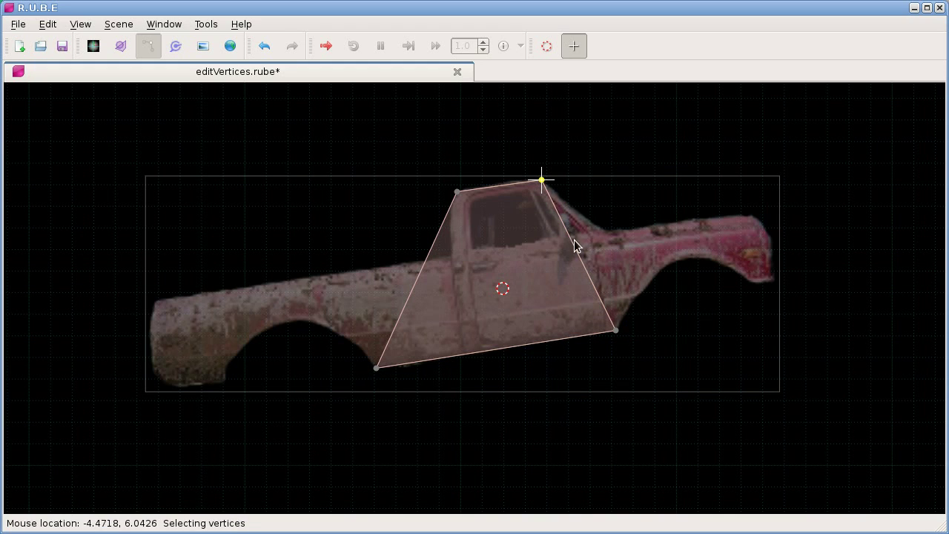
key("i")
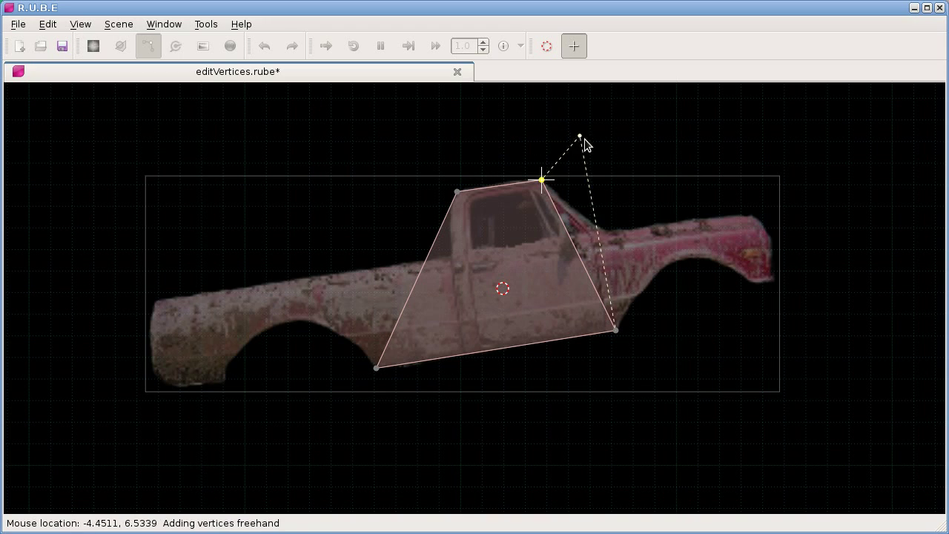
Step: Trace the hood, the truck's nose and the right wheel arch with new vertices
left_click(603, 230)
left_click(750, 215)
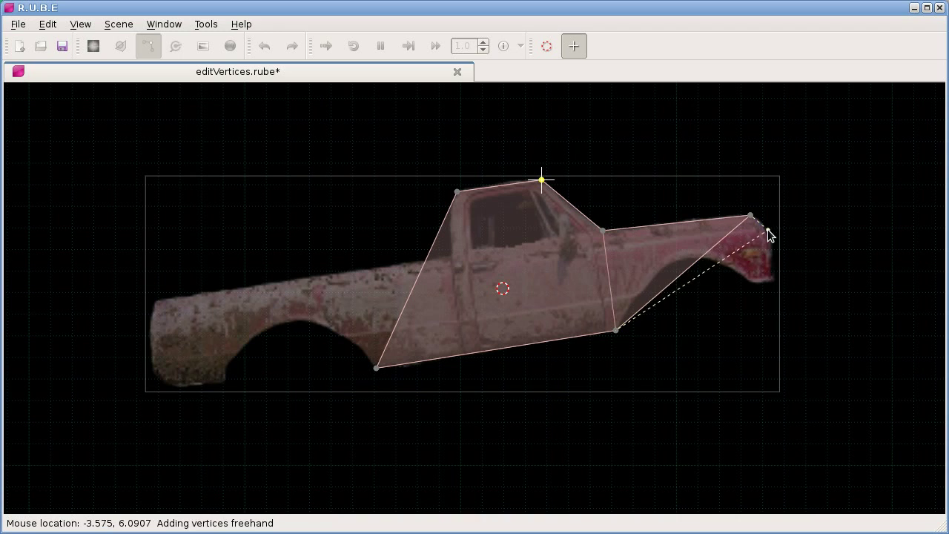
left_click(770, 231)
left_click(771, 260)
left_click(773, 277)
left_click(753, 282)
left_click(726, 264)
left_click(691, 257)
left_click(661, 271)
left_click(639, 296)
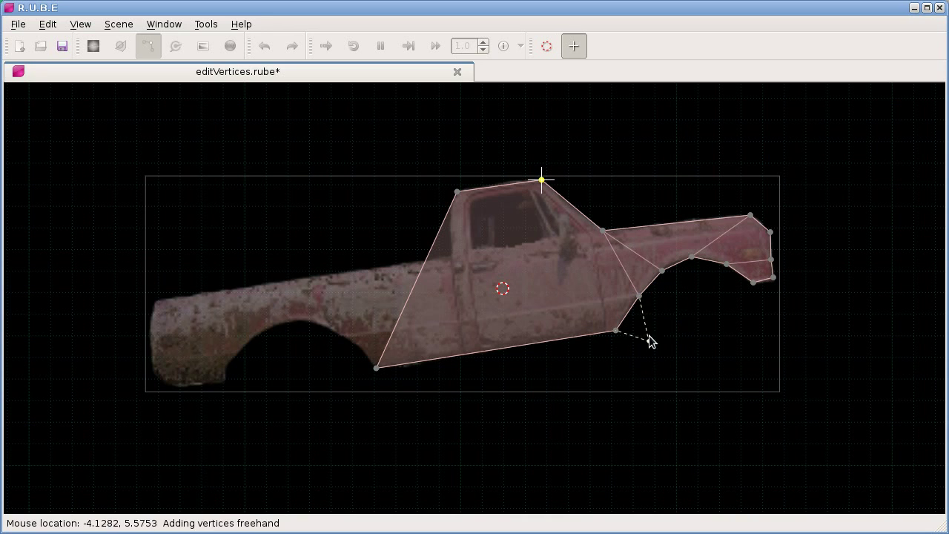
key("Return")
Step: From the lower-left vertex, trace the left wheel arch, the truck's left end and the bed up to the cab
right_click_drag(567, 333, 603, 311)
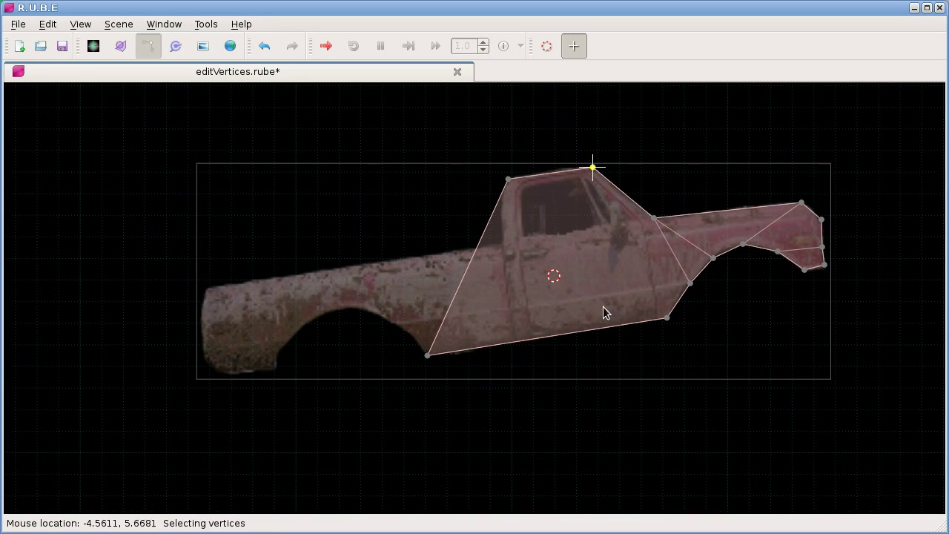
left_click(431, 357)
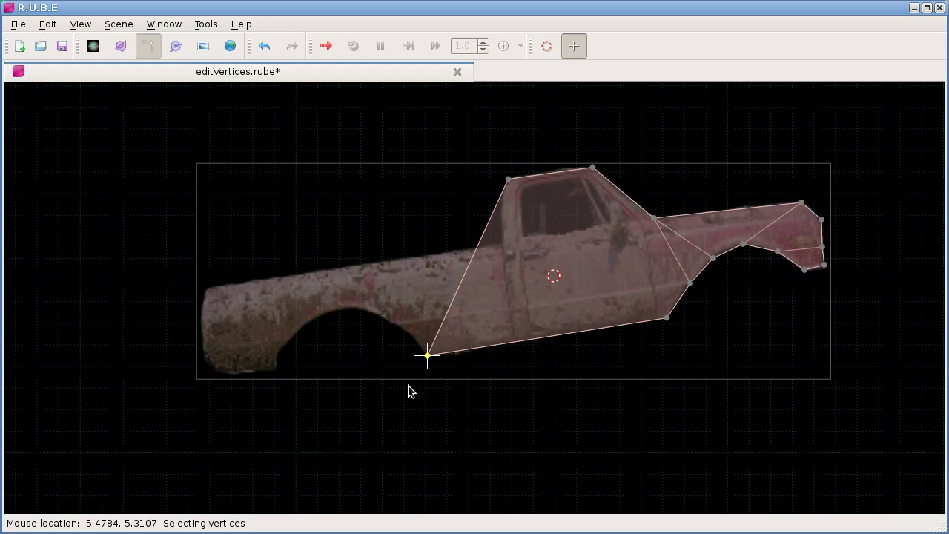
key("i")
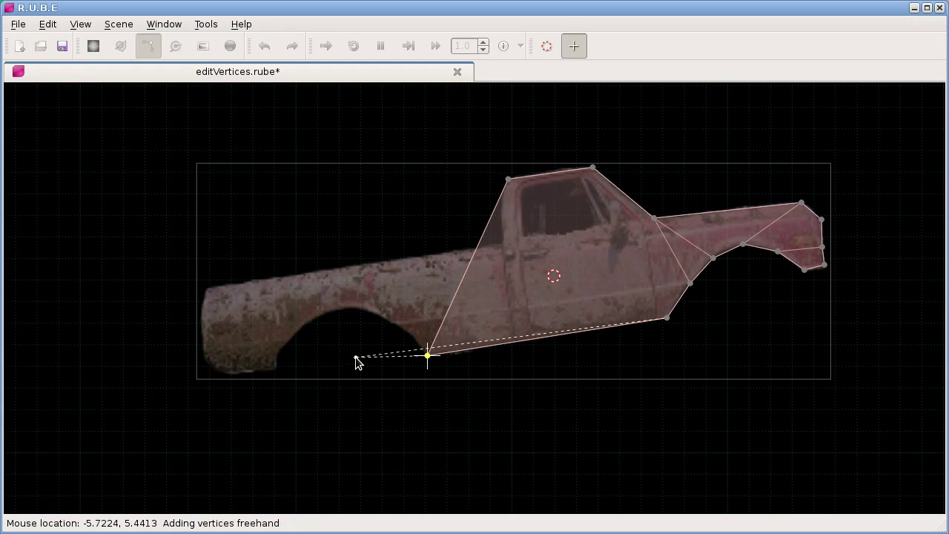
left_click(398, 323)
left_click(354, 306)
left_click(309, 320)
left_click(279, 350)
left_click(277, 368)
left_click(236, 373)
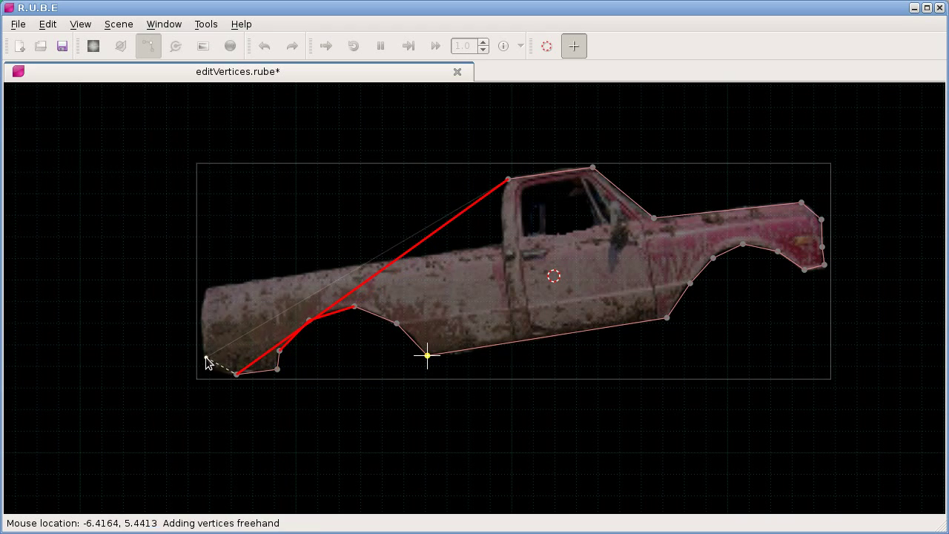
left_click(206, 357)
left_click(200, 320)
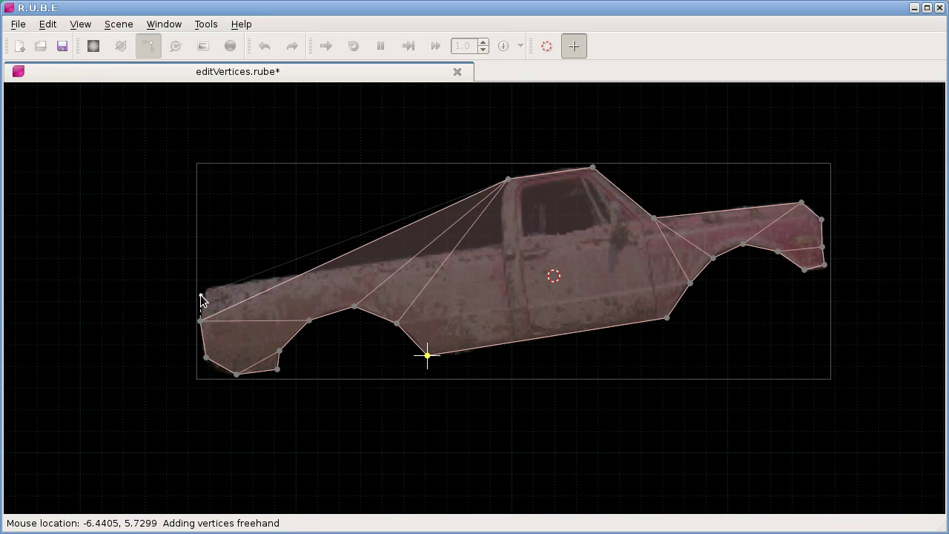
left_click(207, 290)
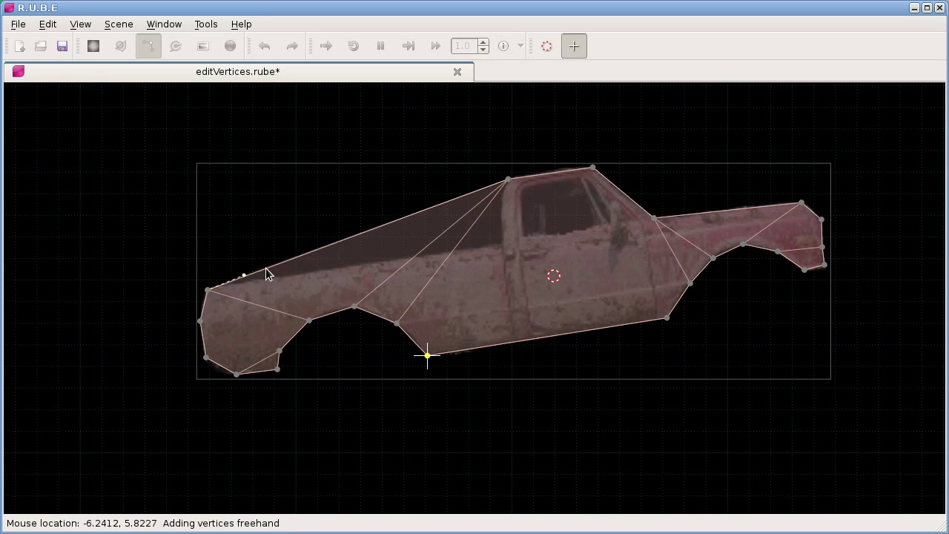
left_click(500, 245)
left_click(502, 193)
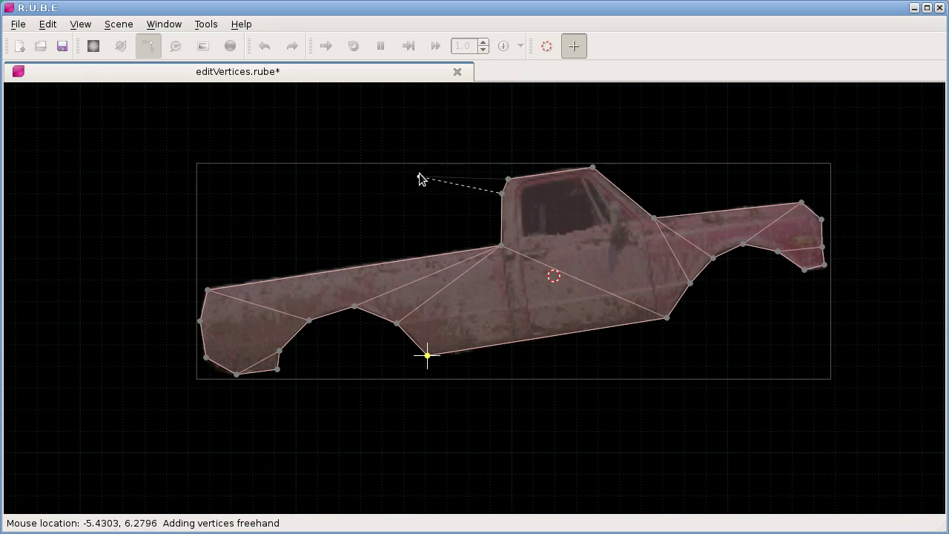
key("Escape")
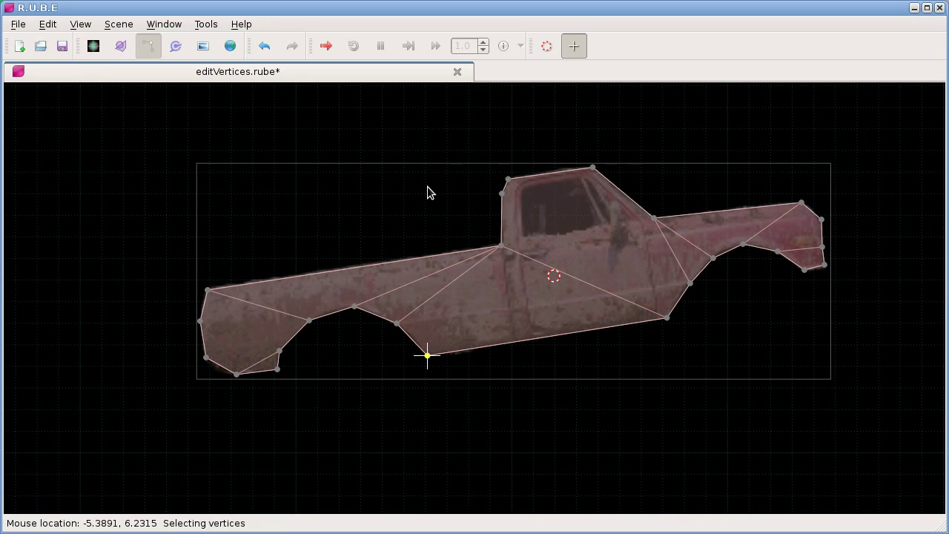
scroll(427, 189, "down", 3)
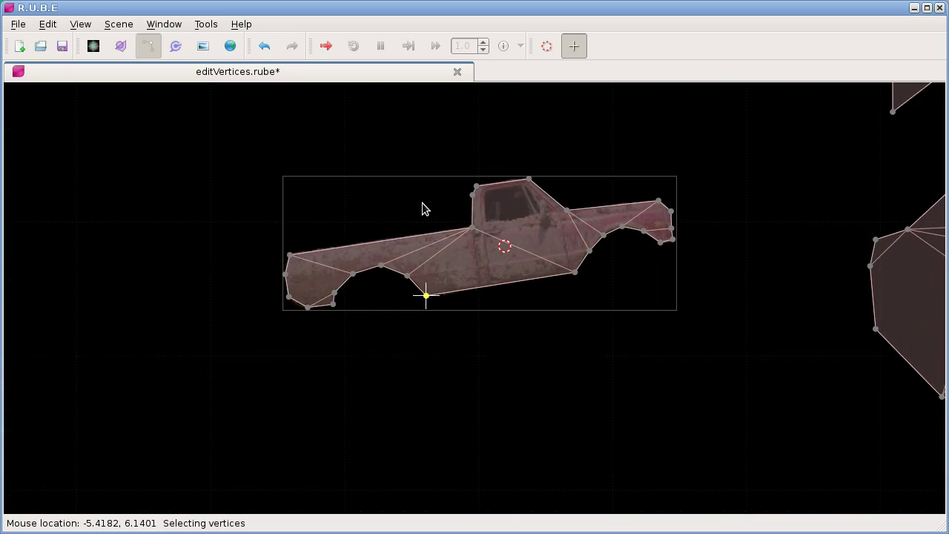
scroll(421, 206, "up", 3)
scroll(420, 204, "up", 1)
right_click_drag(421, 205, 383, 240)
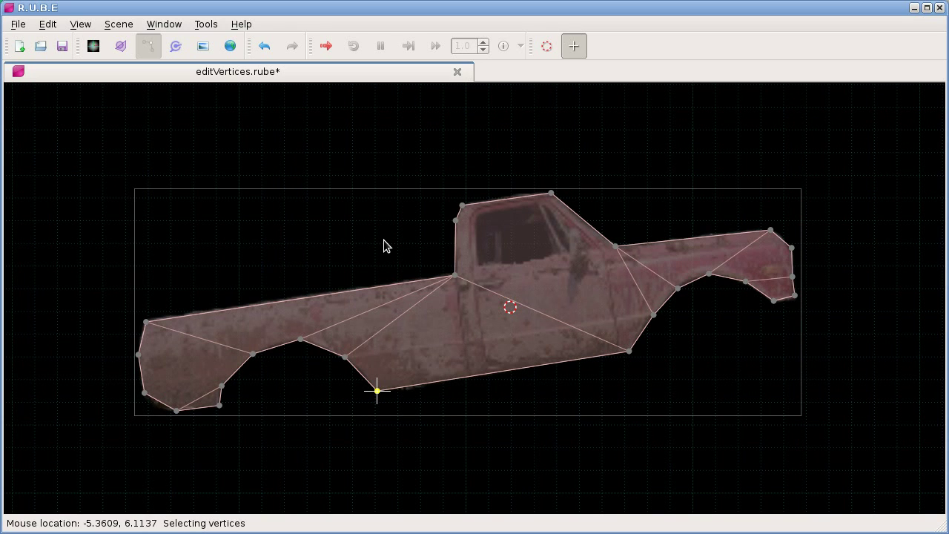
scroll(383, 239, "down", 2)
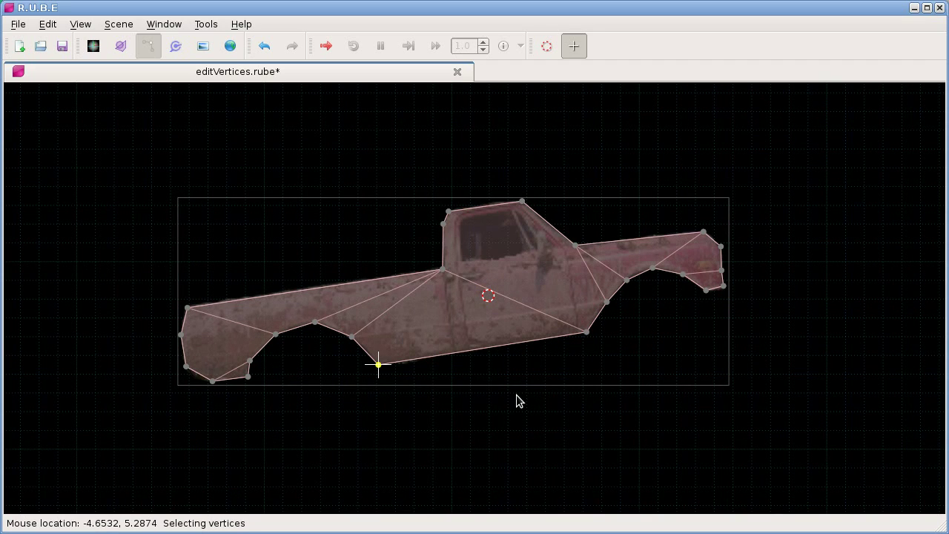
scroll(516, 394, "up", 2)
right_click_drag(521, 383, 537, 397)
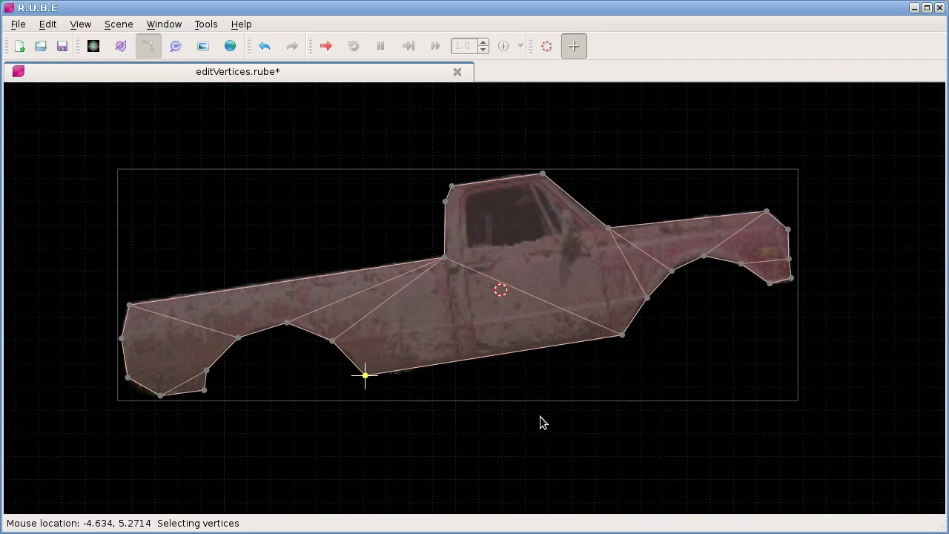